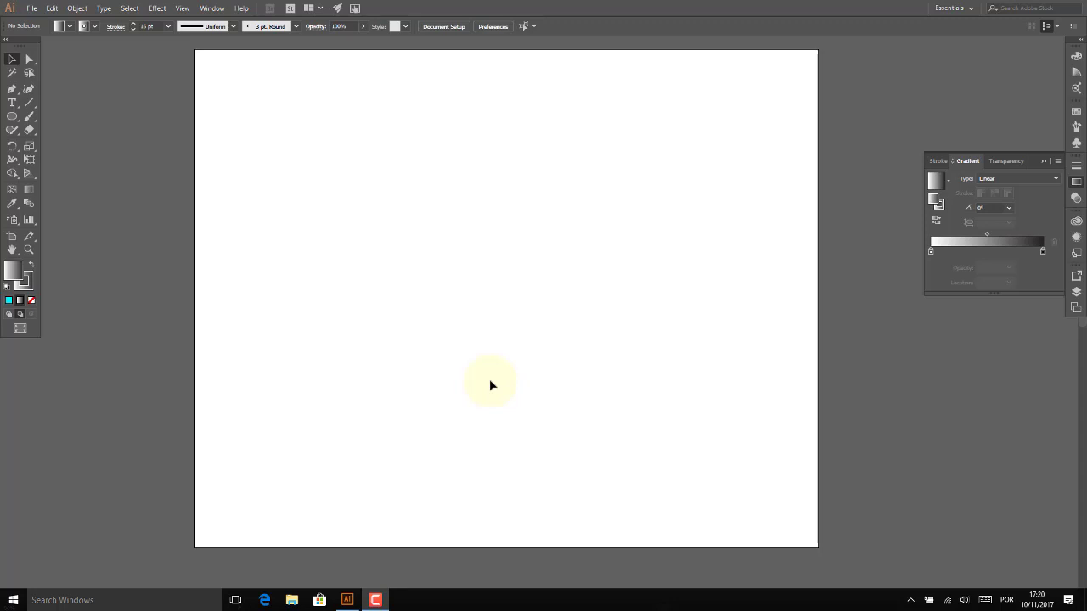
# Step: Open CARTAZ SENAC.png from the Sidi > Aulas Adobe Illustrator > SIDI - ILLUSTRATOR folder
pyautogui.click(32, 9)
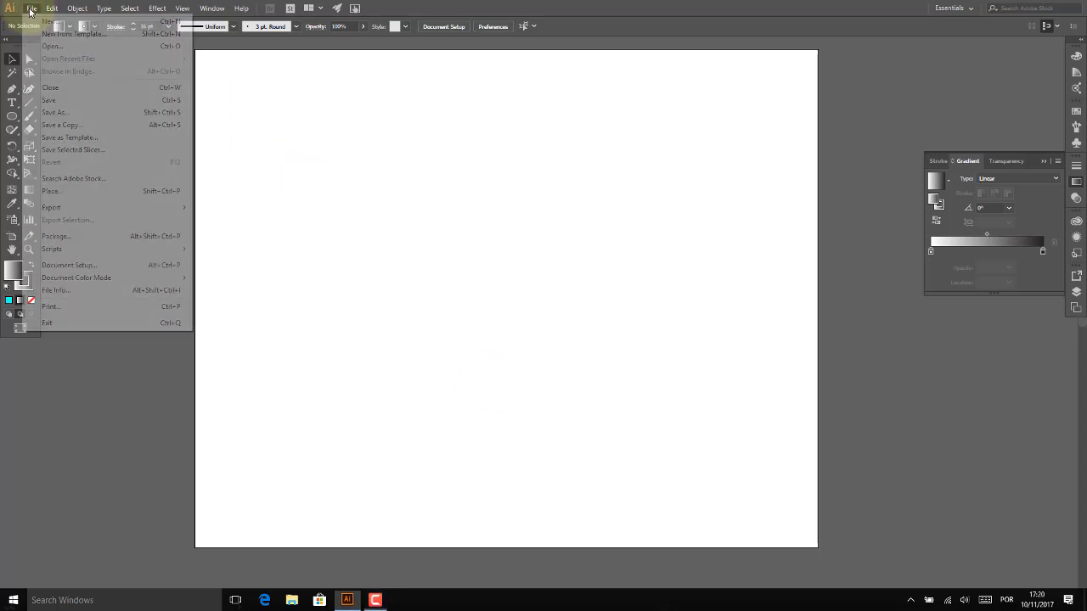
pyautogui.click(50, 47)
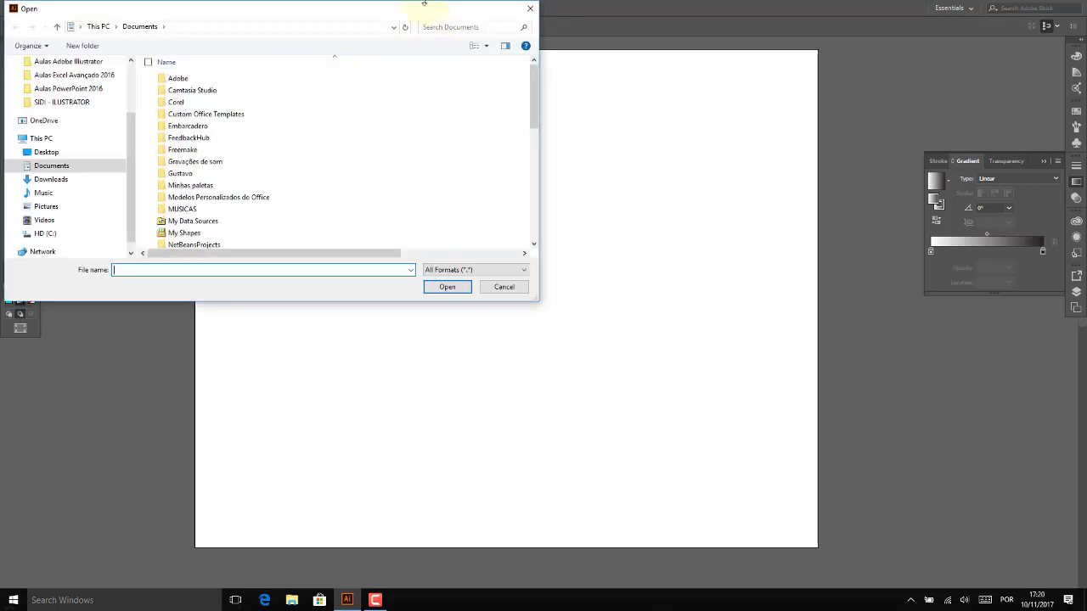
pyautogui.moveTo(292, 9); pyautogui.dragTo(407, 30)
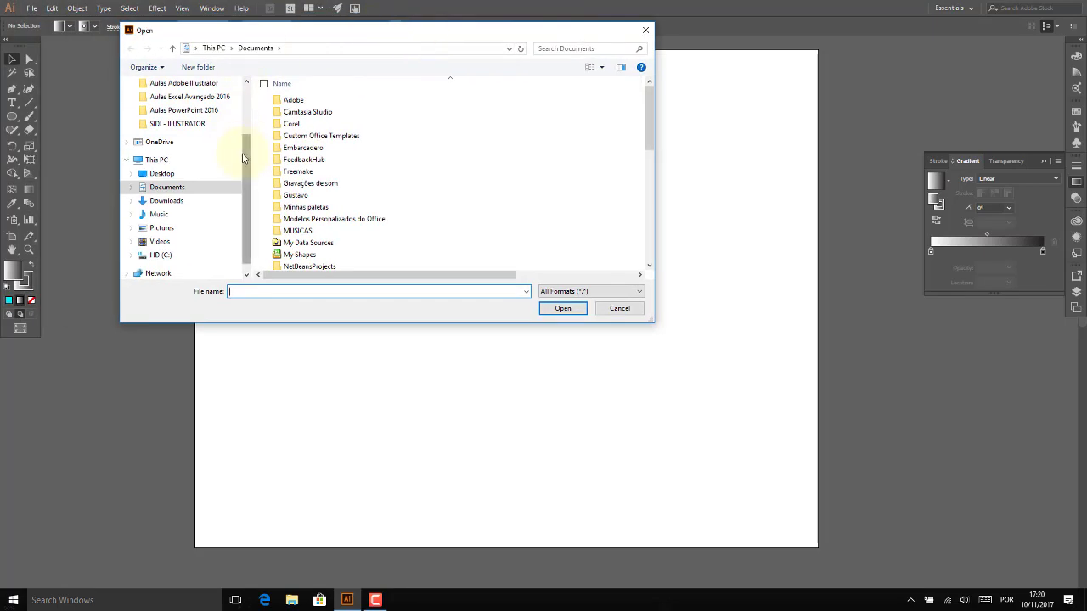
pyautogui.moveTo(242, 150); pyautogui.dragTo(249, 98)
pyautogui.click(200, 160)
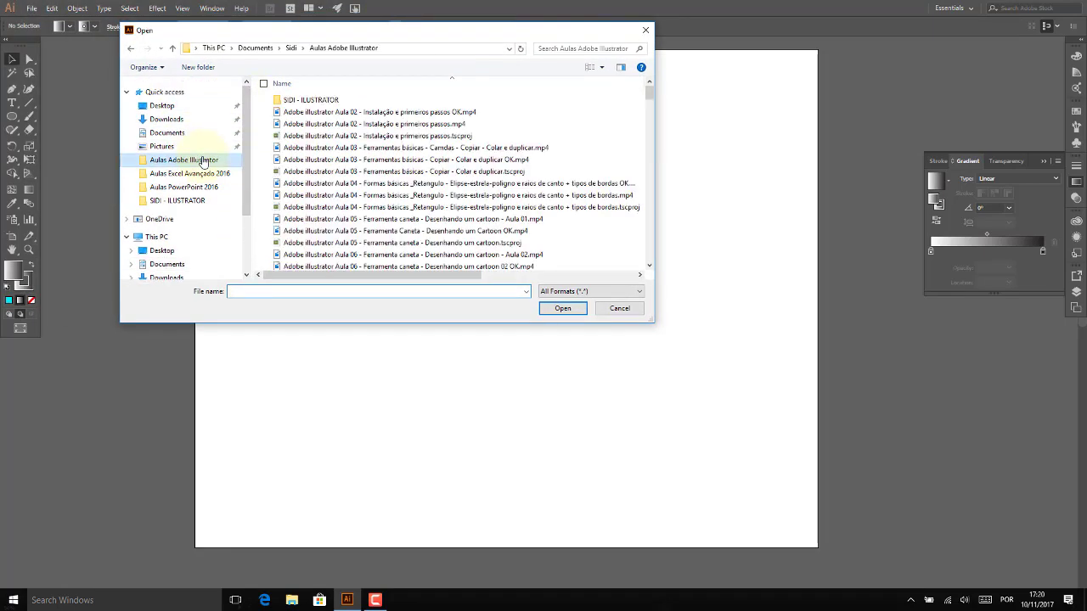
pyautogui.doubleClick(311, 100)
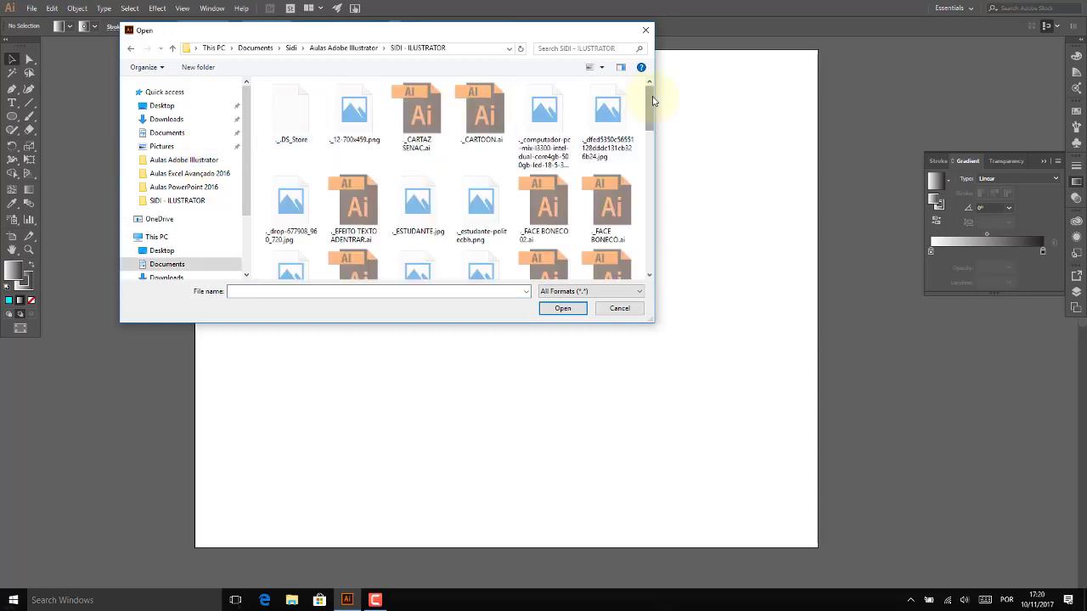
pyautogui.moveTo(651, 93); pyautogui.dragTo(658, 216)
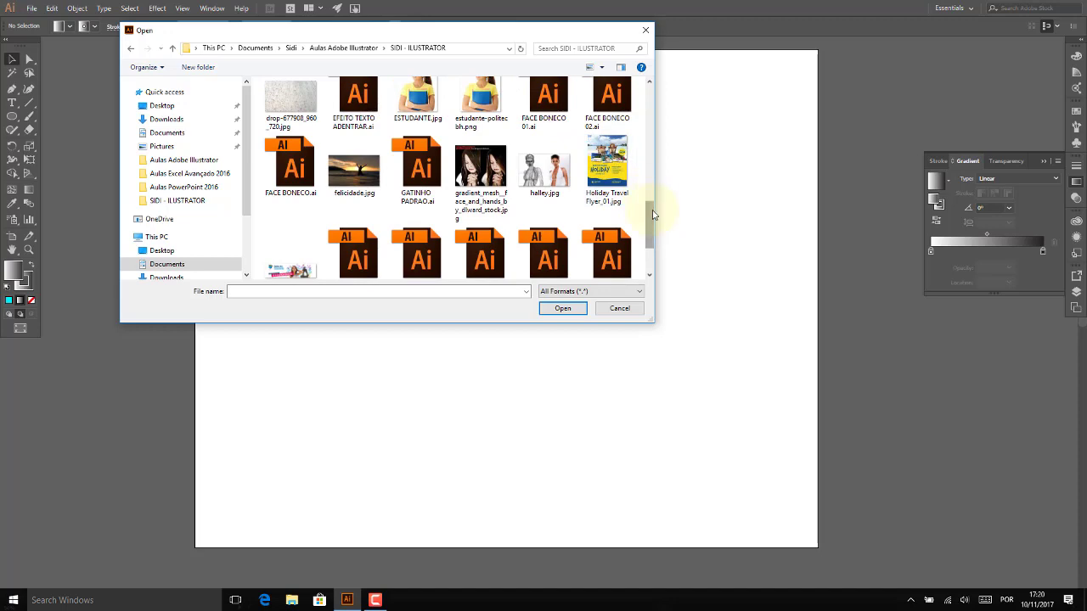
pyautogui.moveTo(658, 217); pyautogui.dragTo(642, 112)
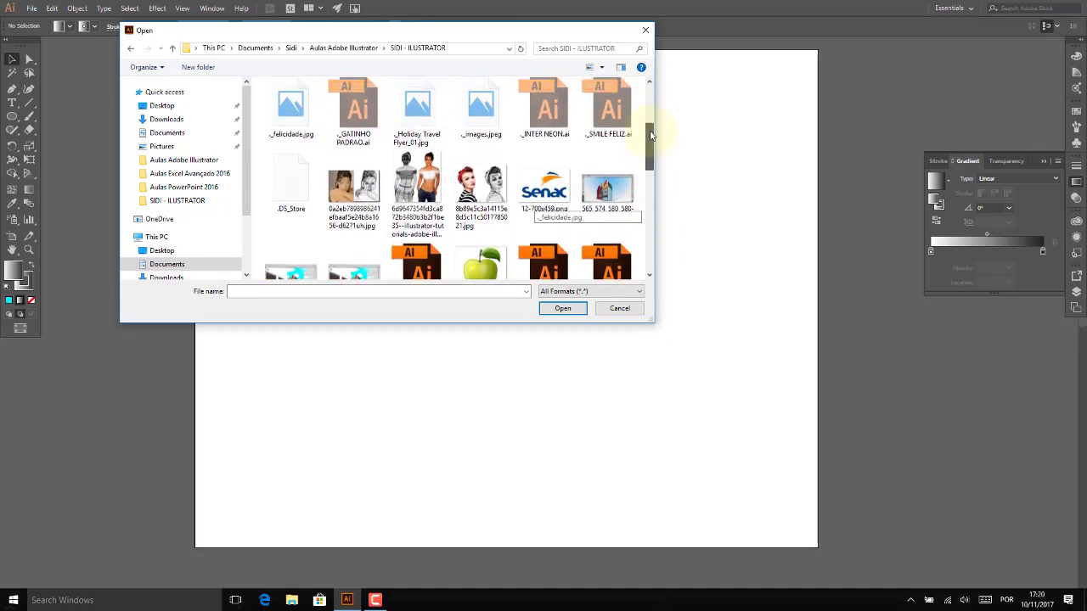
pyautogui.scroll(-2, 363, 159)
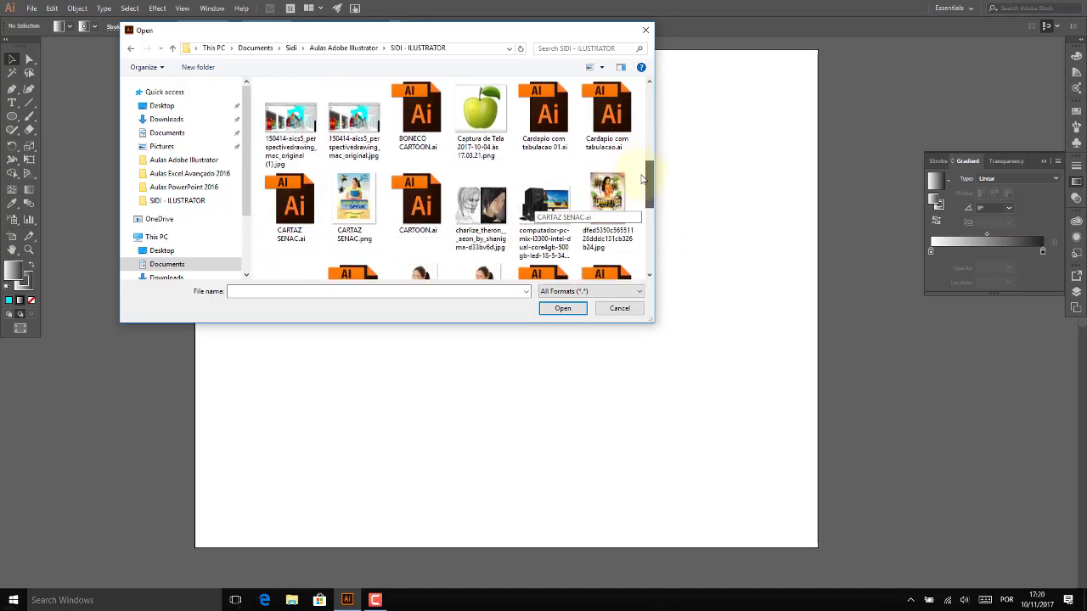
pyautogui.scroll(-1, 363, 159)
pyautogui.doubleClick(354, 162)
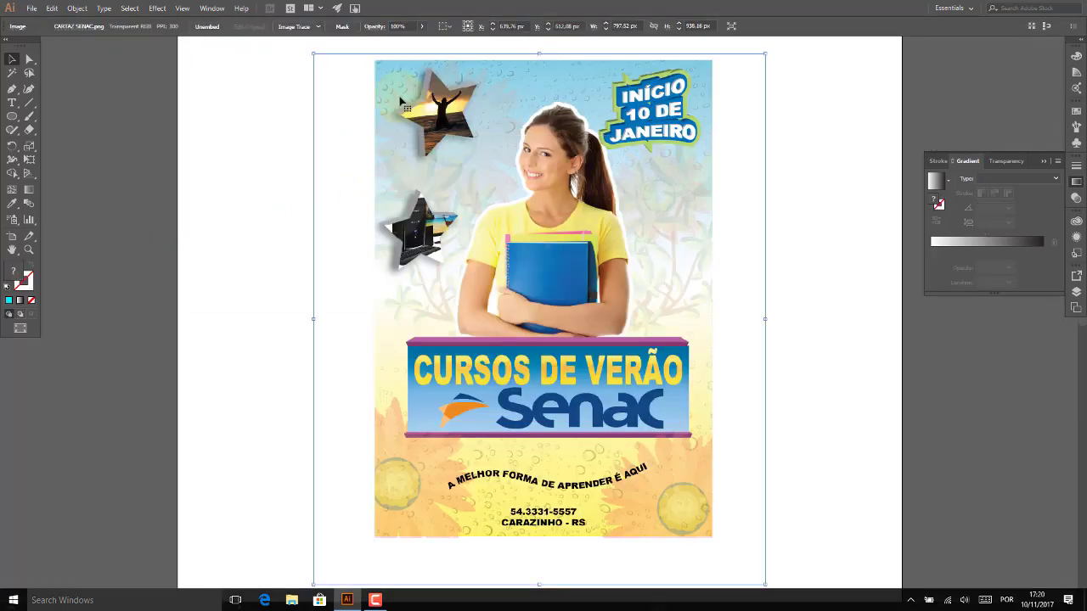
# Step: Deselect, zoom out with Ctrl+- to see the whole artboard, and select the poster image
pyautogui.click(212, 28)
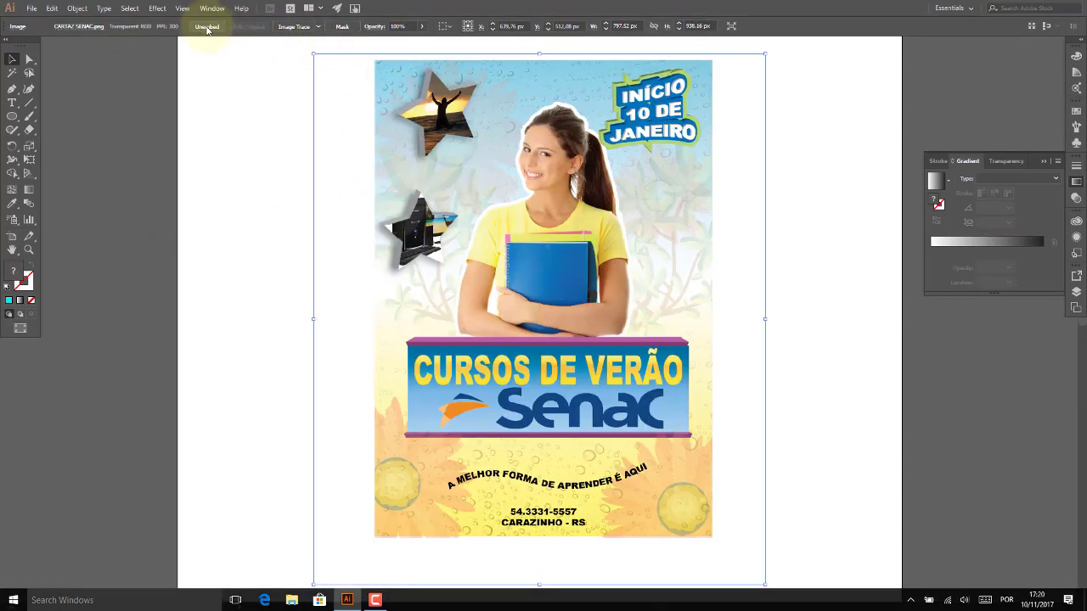
pyautogui.click(331, 168)
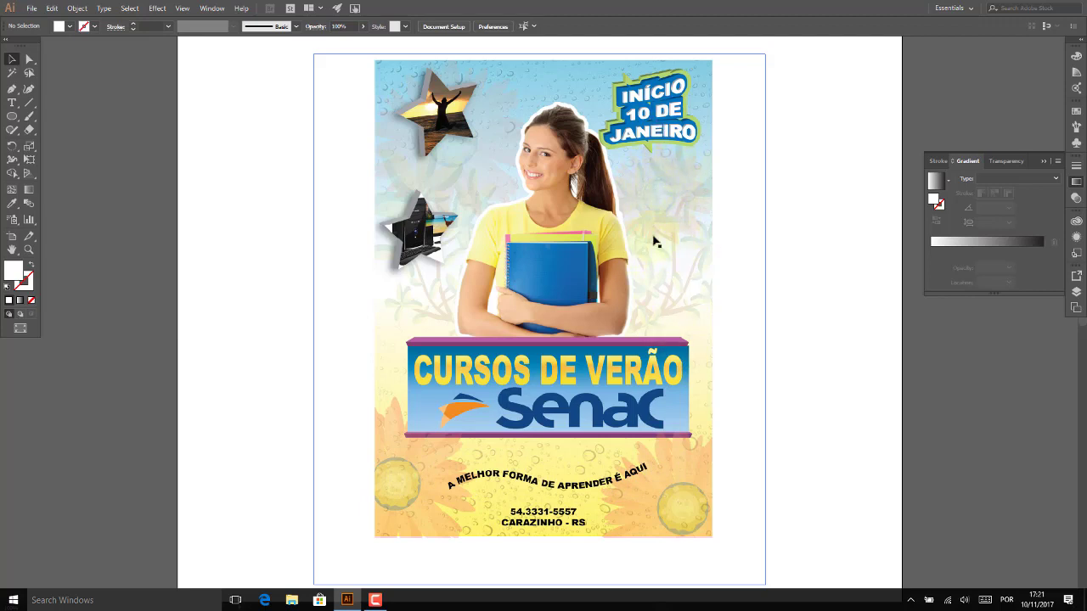
pyautogui.hotkey('ctrl', '-')
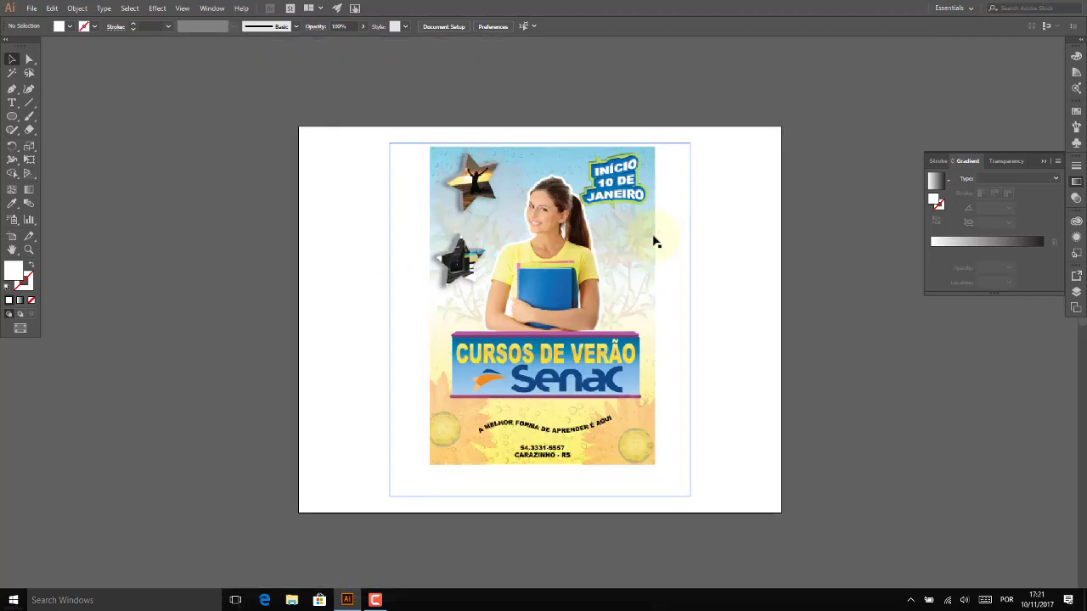
pyautogui.moveTo(603, 228)
pyautogui.mouseDown()
pyautogui.moveTo(280, 222)
pyautogui.moveTo(592, 238)
pyautogui.mouseUp()
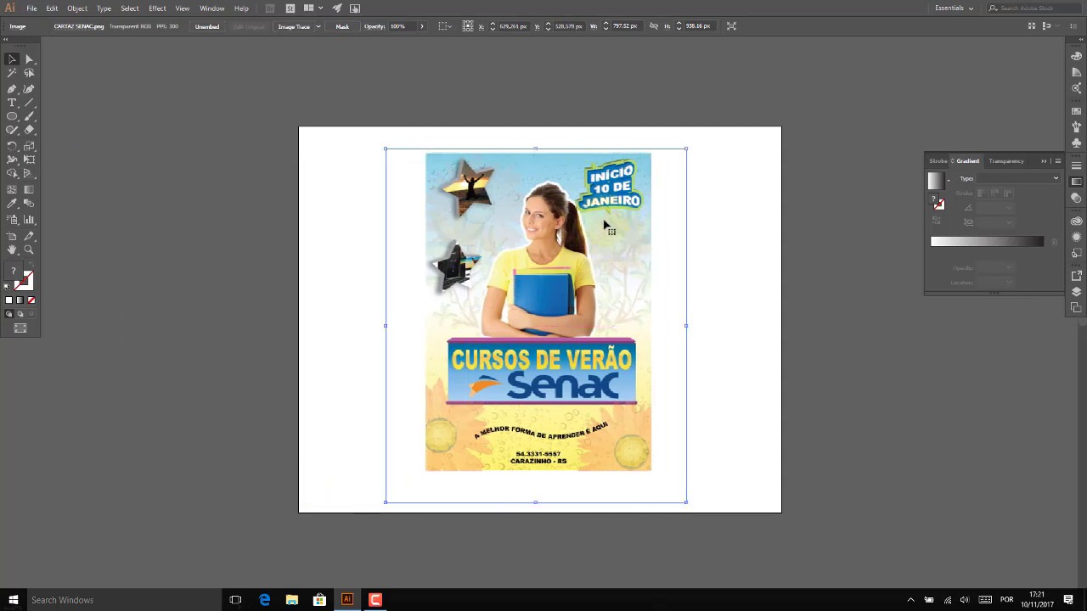
# Step: Show the Layers panel and add a new Layer 2 above Layer 1
pyautogui.click(211, 8)
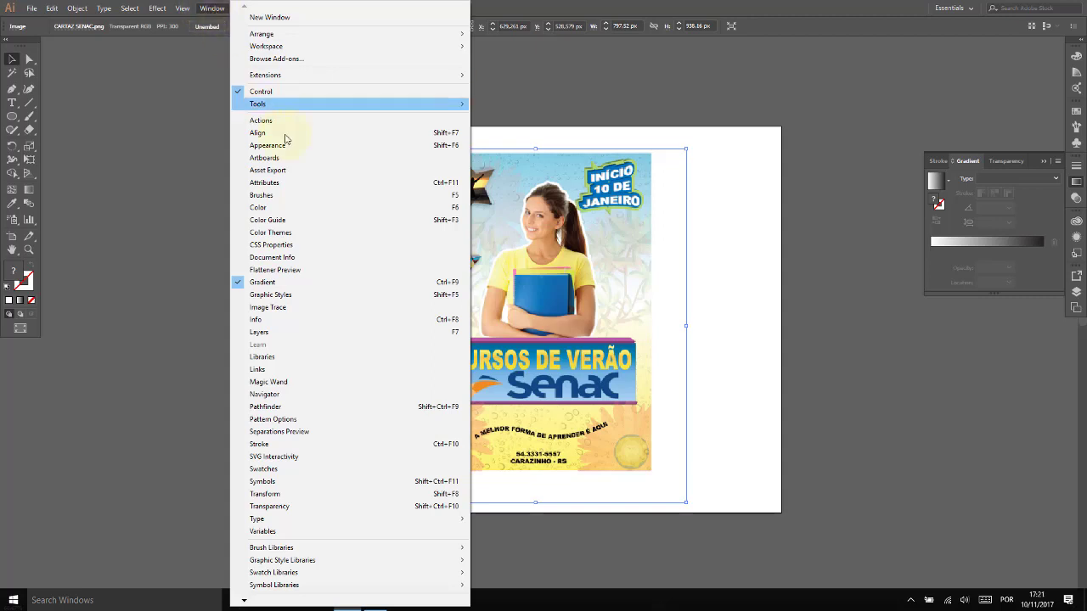
pyautogui.click(357, 334)
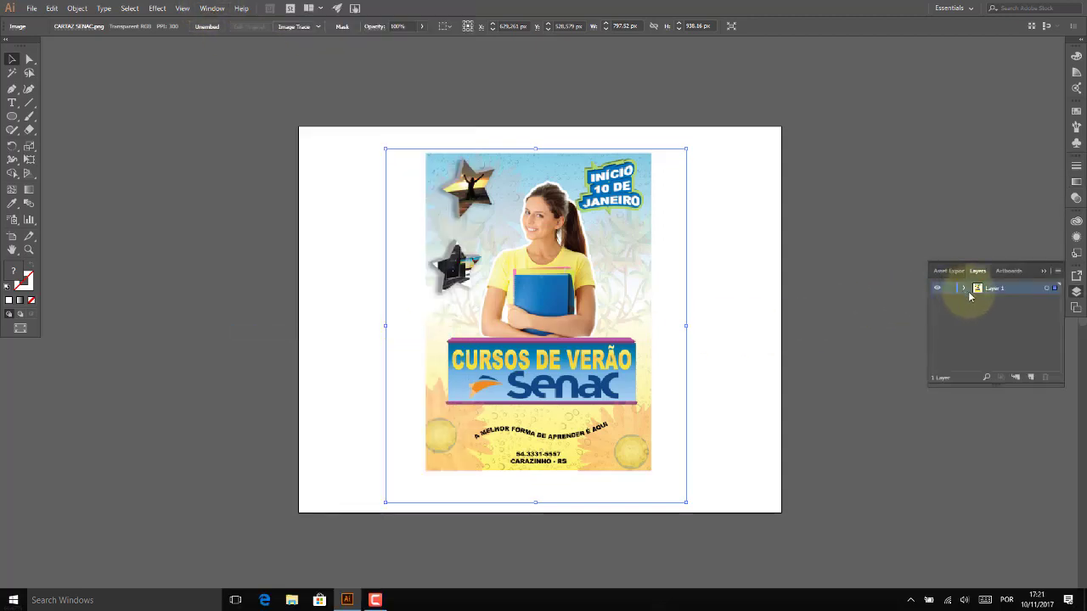
pyautogui.click(1030, 378)
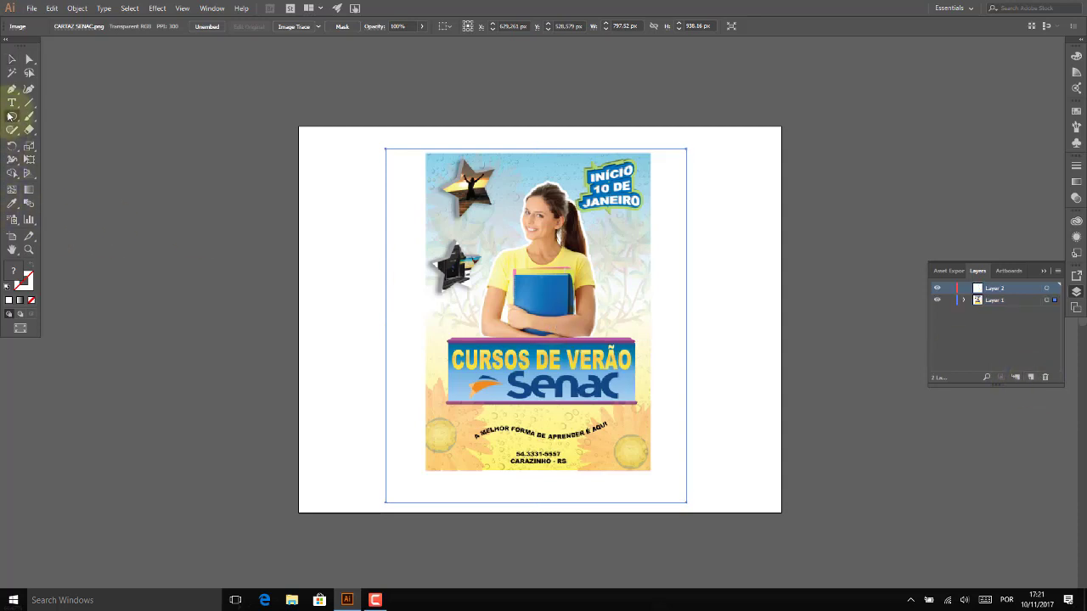
# Step: Draw a test rectangle over the poster area, move it aside, and delete it
pyautogui.moveTo(10, 117); pyautogui.dragTo(64, 115)
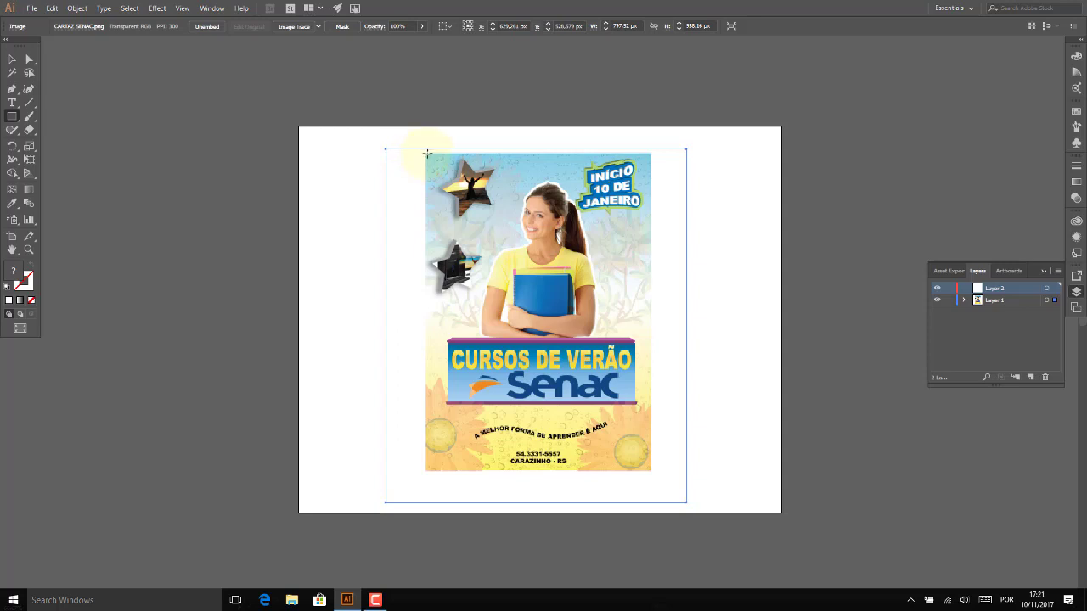
pyautogui.moveTo(427, 153)
pyautogui.mouseDown()
pyautogui.moveTo(633, 466)
pyautogui.moveTo(651, 471)
pyautogui.mouseUp()
pyautogui.click(12, 58)
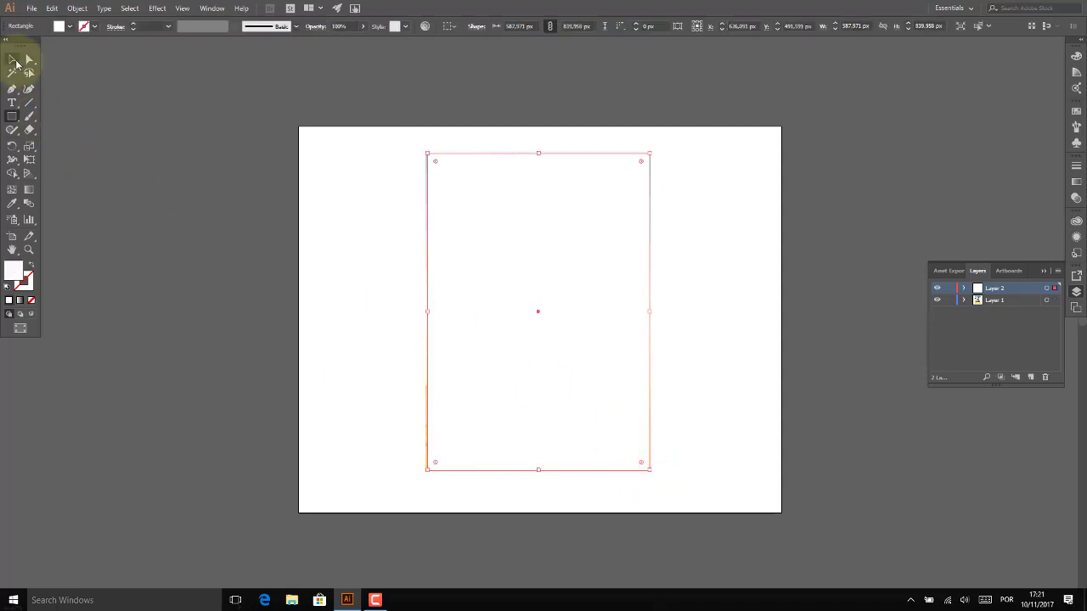
pyautogui.moveTo(509, 215); pyautogui.dragTo(422, 210)
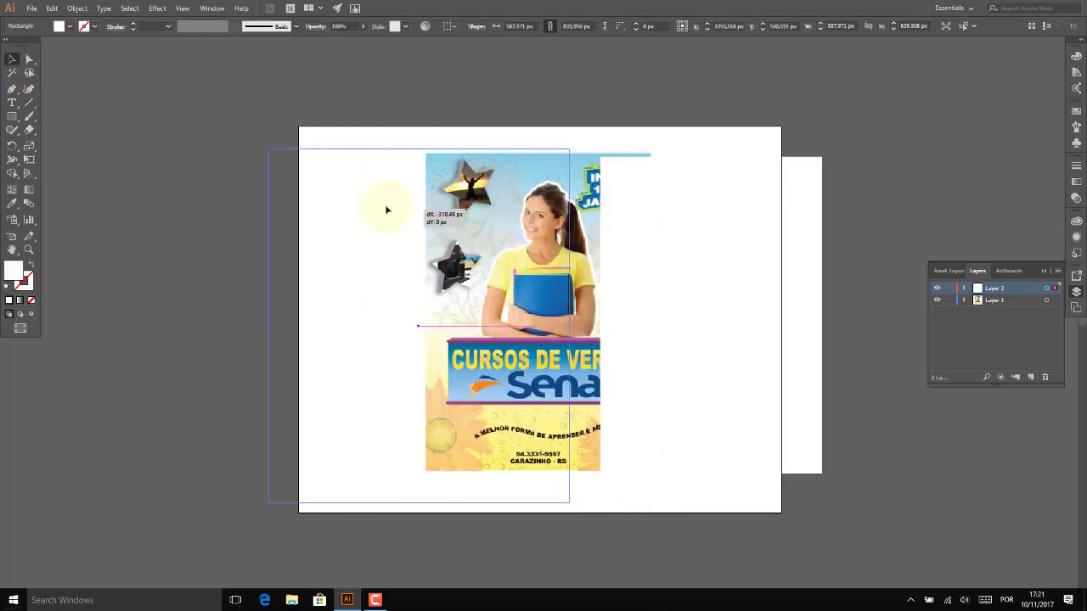
pyautogui.moveTo(422, 210); pyautogui.dragTo(620, 236)
pyautogui.press('Delete')
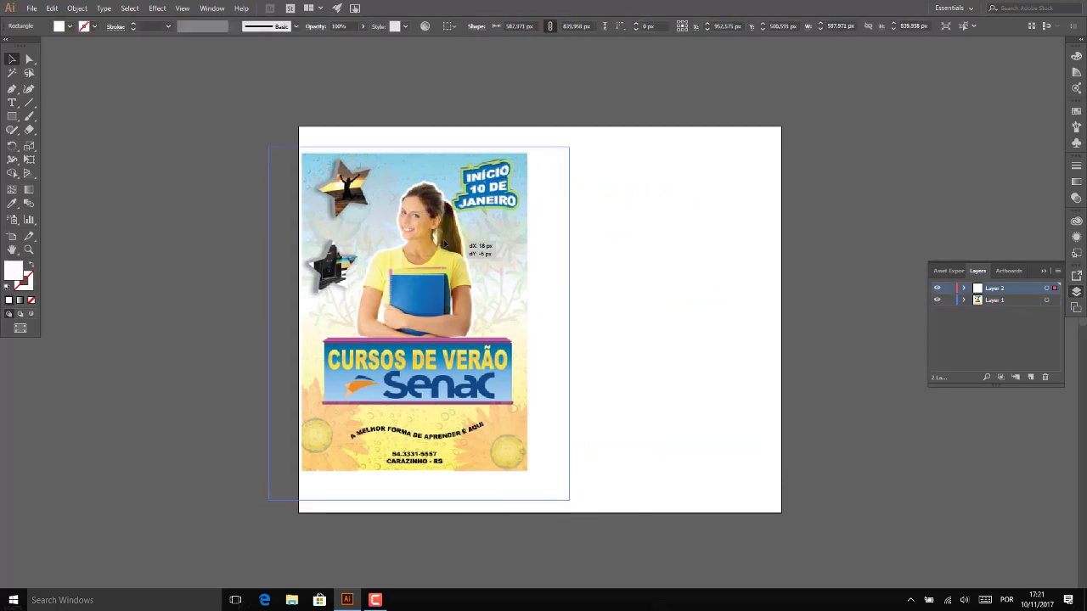
# Step: Move the poster off the artboard, delete the leftover white rectangle, then move the poster back
pyautogui.moveTo(442, 246); pyautogui.dragTo(275, 242)
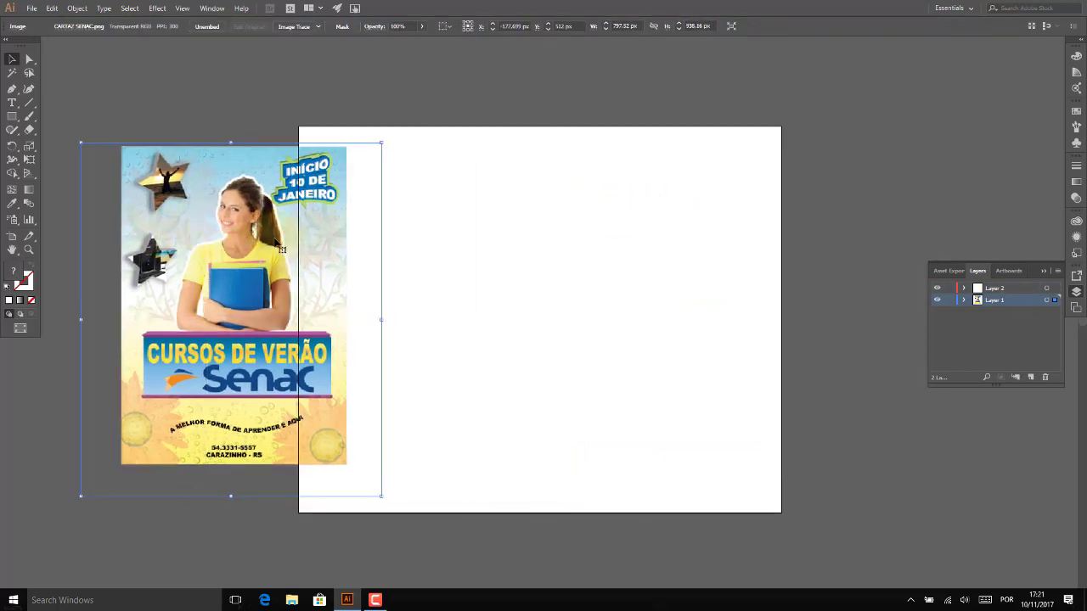
pyautogui.moveTo(371, 299)
pyautogui.mouseDown()
pyautogui.moveTo(509, 297)
pyautogui.moveTo(315, 293)
pyautogui.mouseUp()
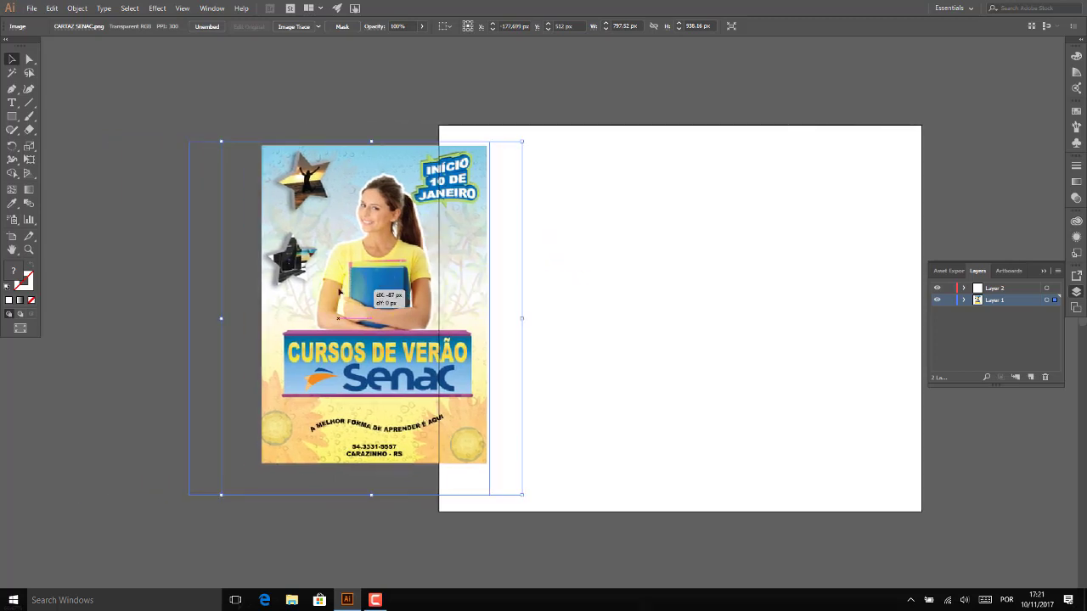
pyautogui.click(573, 292)
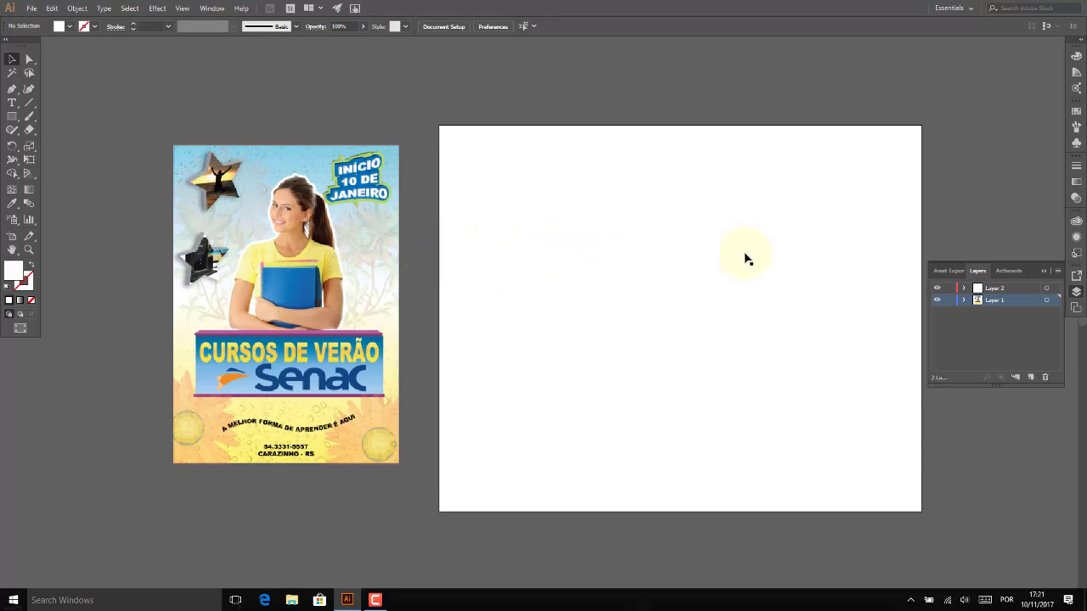
pyautogui.click(769, 270)
pyautogui.press('Delete')
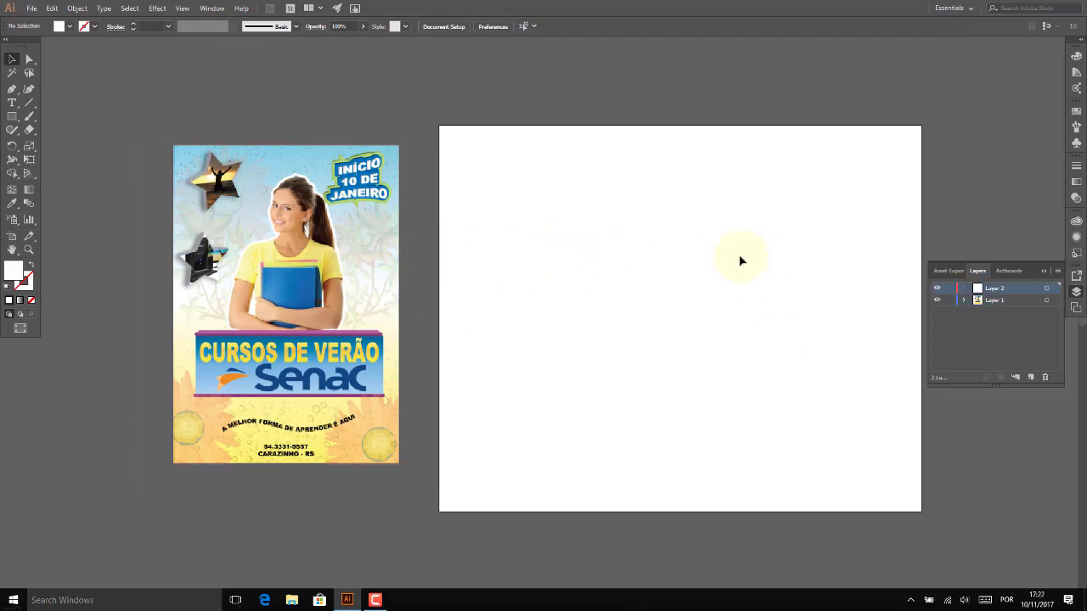
pyautogui.moveTo(356, 264); pyautogui.dragTo(617, 262)
# Step: Shrink the first artboard with the Artboard tool to fit the poster's size
pyautogui.click(813, 262)
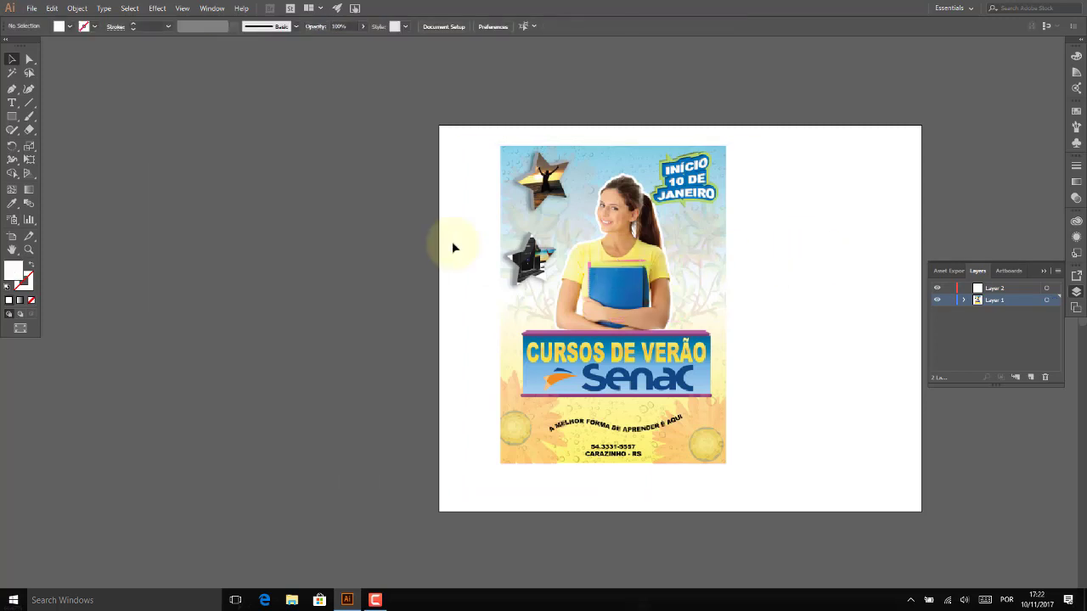
pyautogui.click(11, 239)
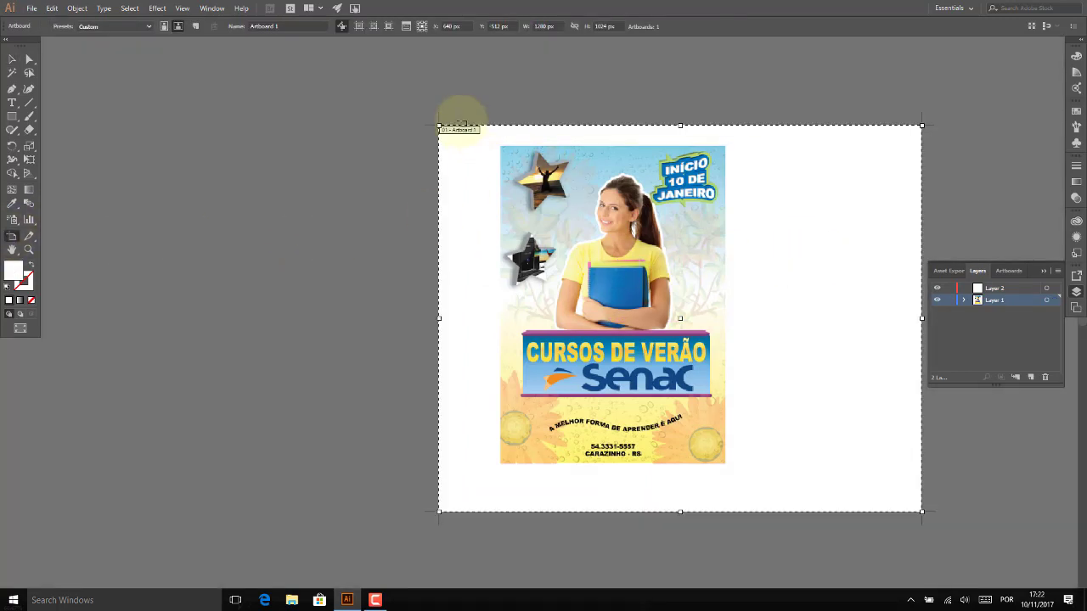
pyautogui.moveTo(443, 127); pyautogui.dragTo(500, 146)
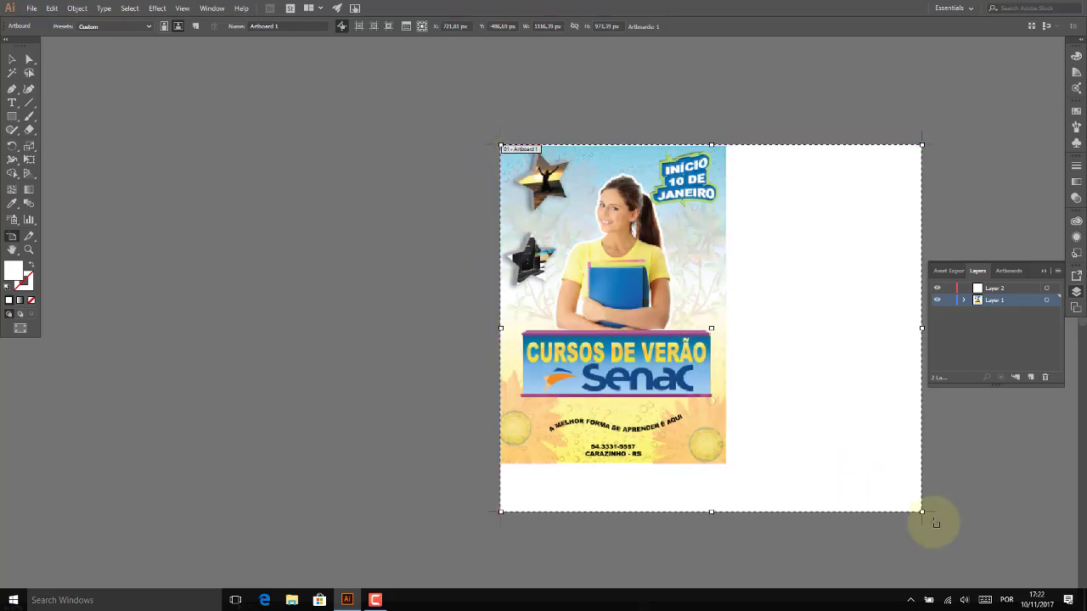
pyautogui.moveTo(922, 512); pyautogui.dragTo(725, 463)
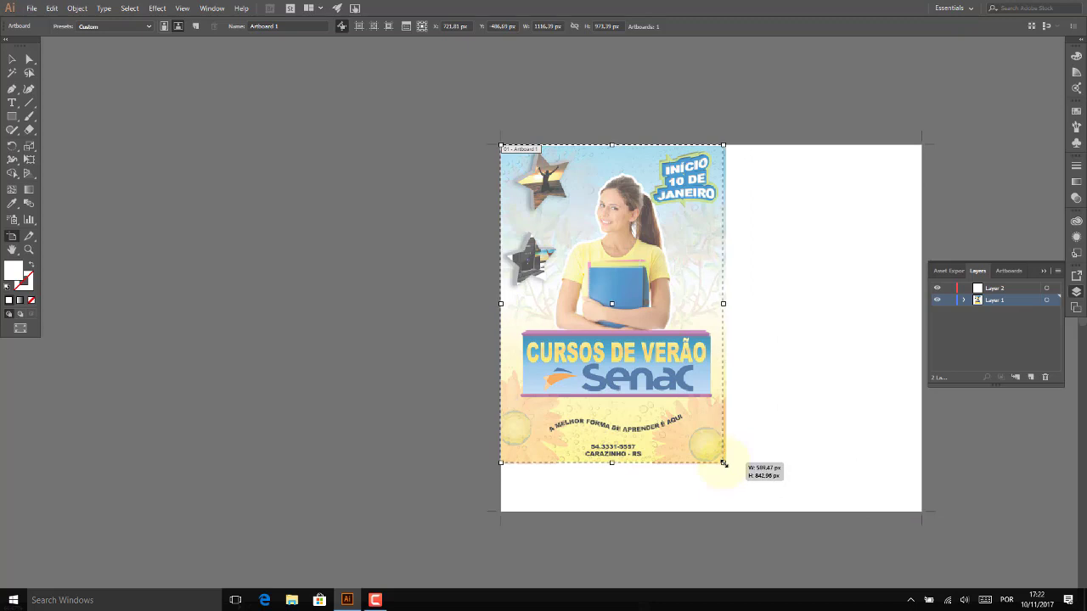
pyautogui.moveTo(725, 463); pyautogui.dragTo(724, 463)
pyautogui.click(255, 178)
# Step: Move the poster image to the left with the Selection tool
pyautogui.click(12, 59)
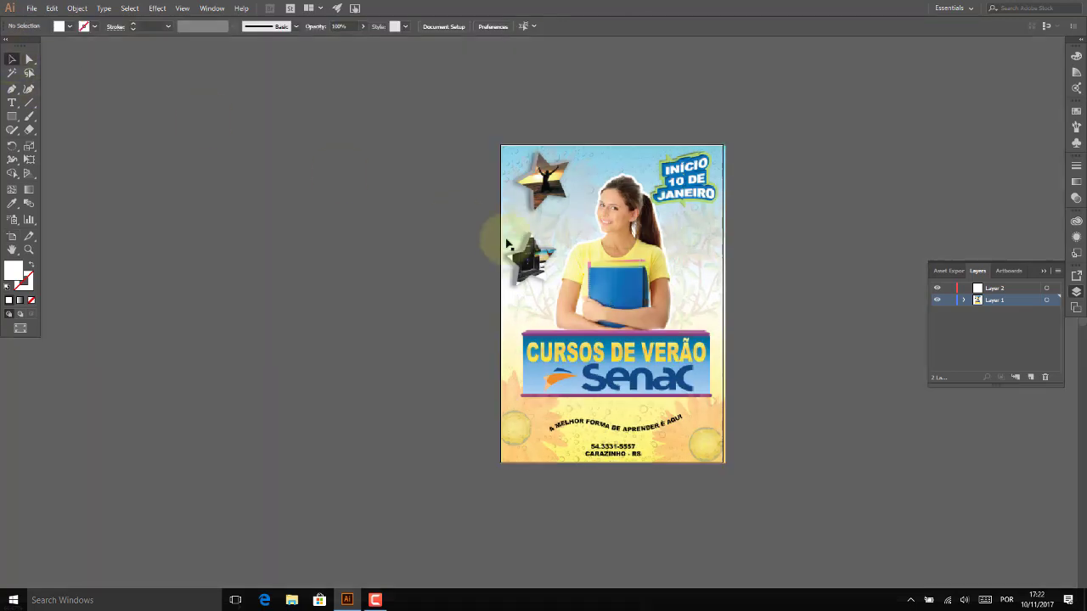
pyautogui.click(620, 278)
pyautogui.moveTo(638, 216); pyautogui.dragTo(380, 229)
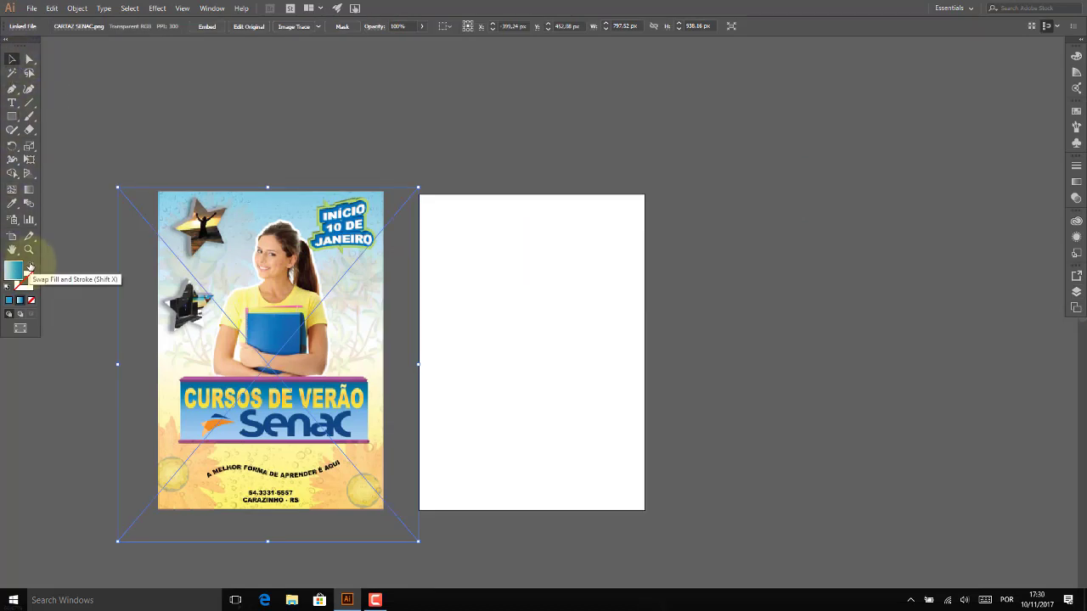
# Step: Start placing images, selecting felicidade.jpg, estudante-politecbh.png and ESTUDANTE.jpg
pyautogui.click(32, 8)
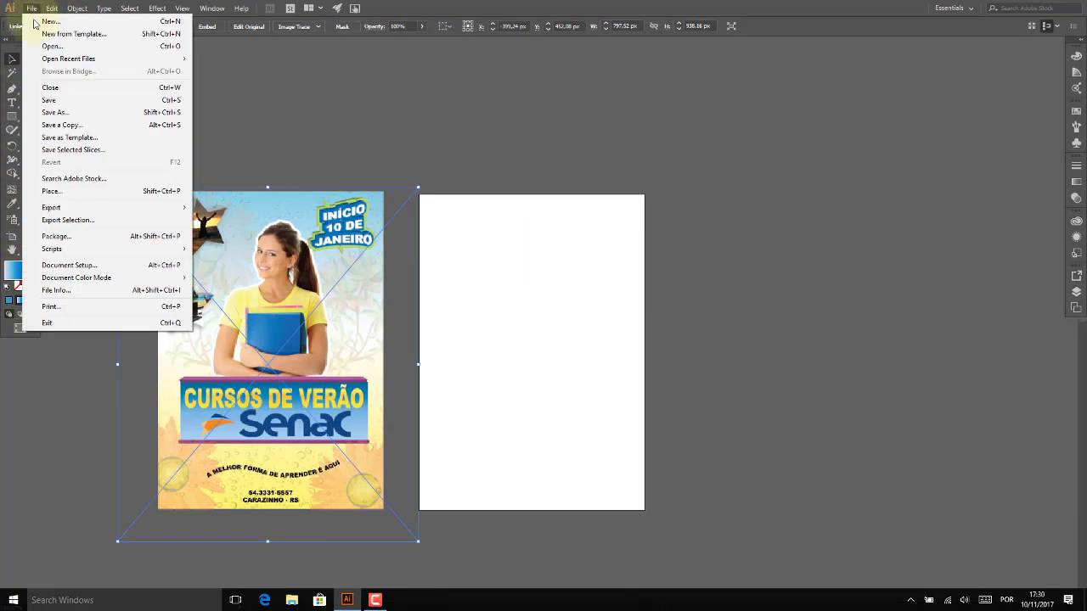
pyautogui.click(76, 194)
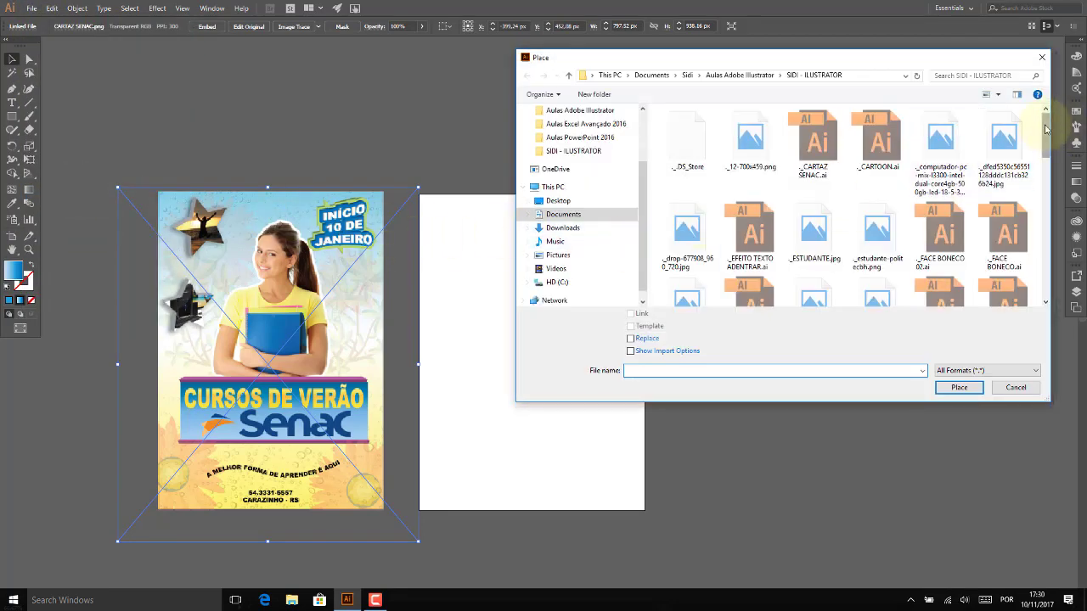
pyautogui.moveTo(1047, 129); pyautogui.dragTo(1050, 271)
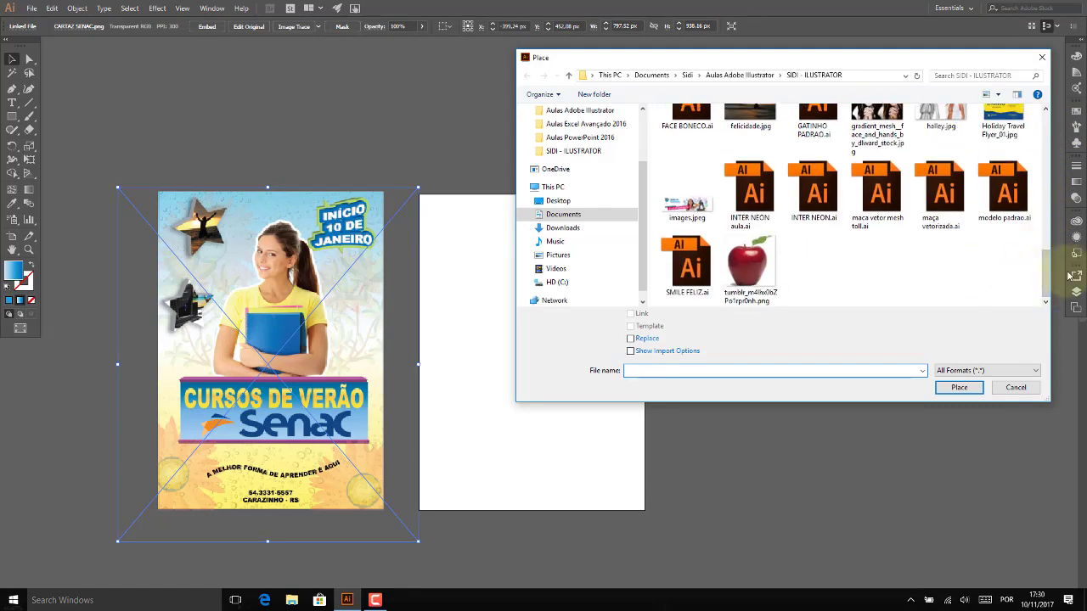
pyautogui.scroll(2, 849, 212)
pyautogui.click(749, 227)
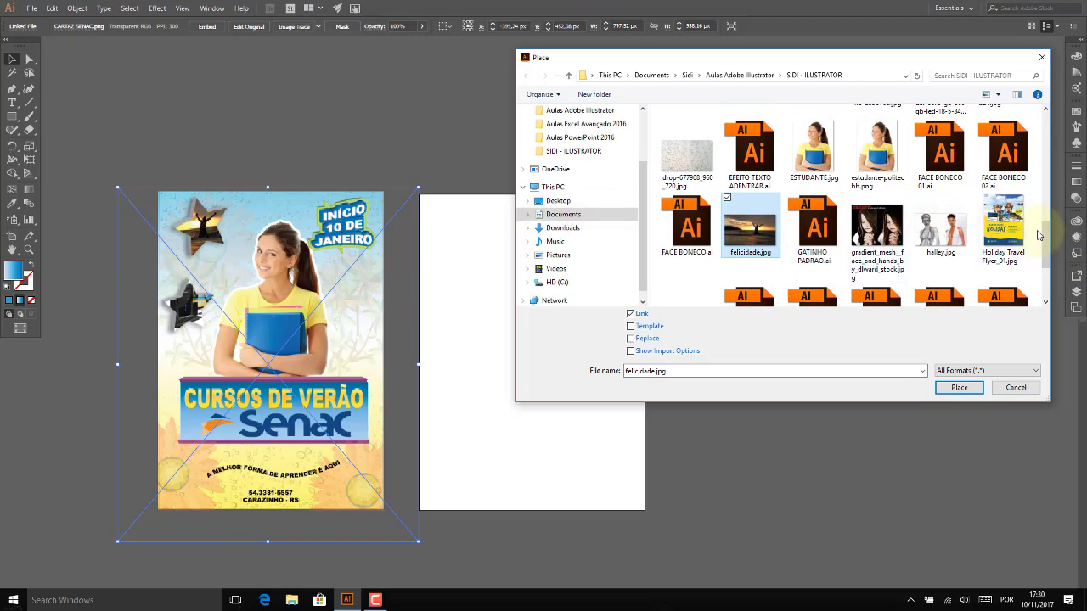
pyautogui.keyDown('ctrl'); pyautogui.click(870, 161); pyautogui.keyUp('ctrl')
pyautogui.keyDown('ctrl'); pyautogui.click(823, 157); pyautogui.keyUp('ctrl')
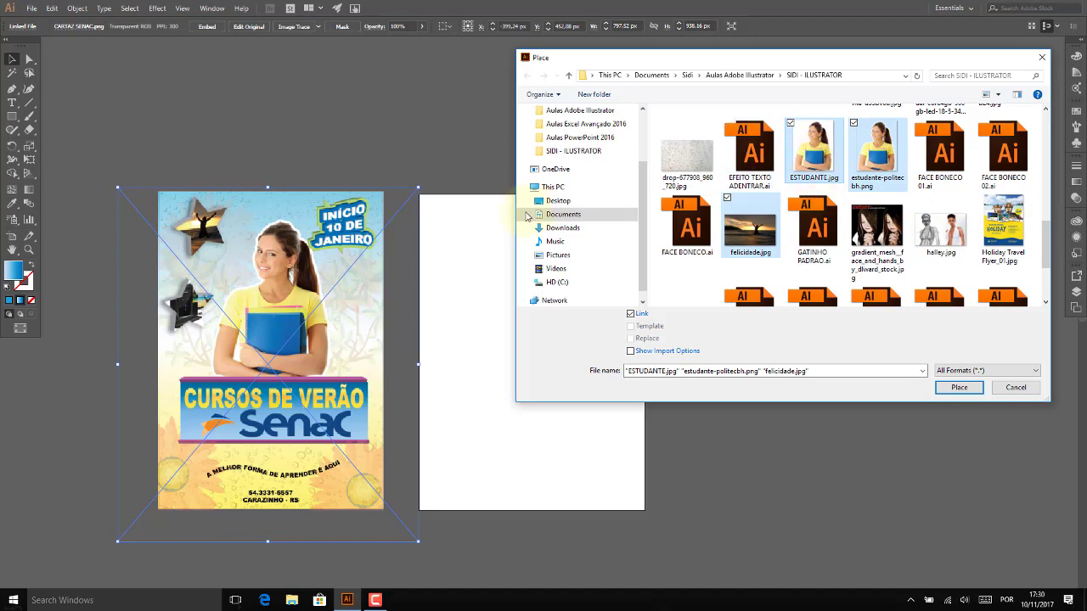
# Step: Add the computer and water-drops photos to the selection and place all five images
pyautogui.scroll(2, 1047, 239)
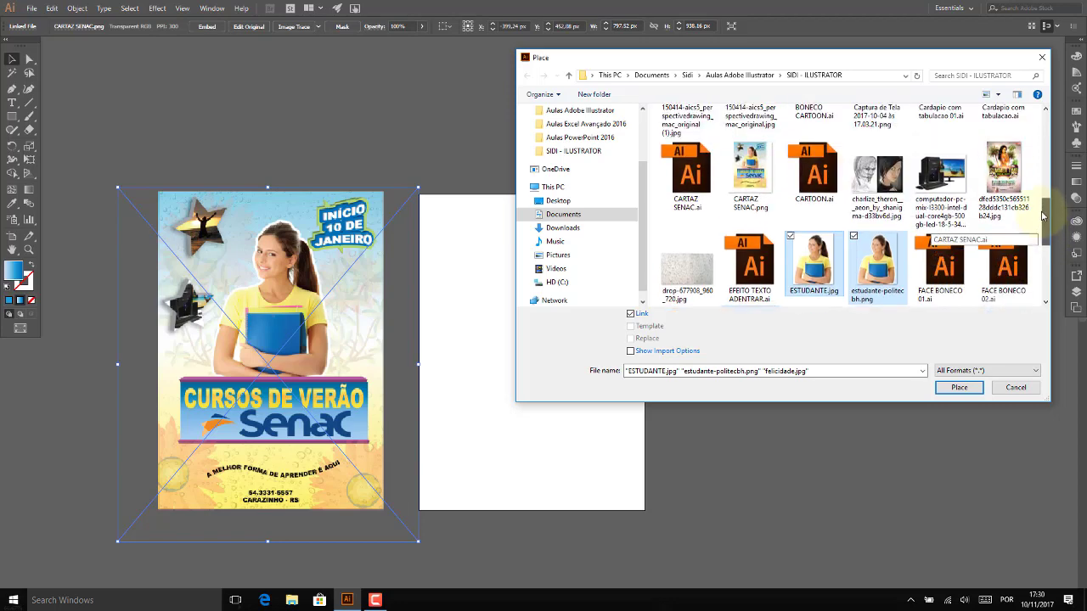
pyautogui.keyDown('ctrl'); pyautogui.click(933, 190); pyautogui.keyUp('ctrl')
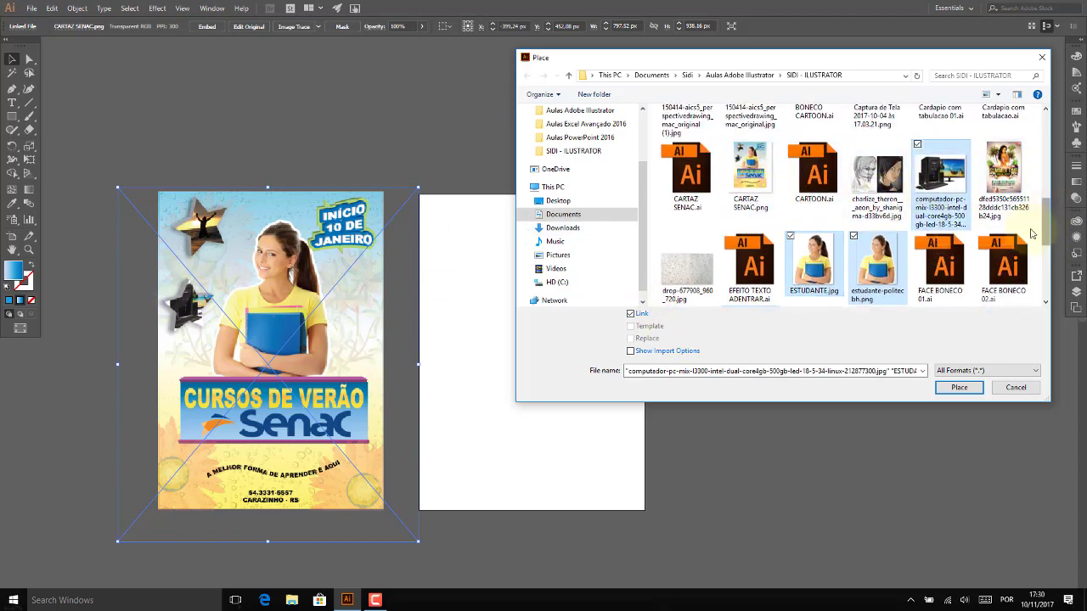
pyautogui.scroll(3, 1046, 204)
pyautogui.moveTo(1046, 201)
pyautogui.mouseDown()
pyautogui.moveTo(1044, 141)
pyautogui.moveTo(1059, 253)
pyautogui.mouseUp()
pyautogui.keyDown('ctrl'); pyautogui.click(681, 178); pyautogui.keyUp('ctrl')
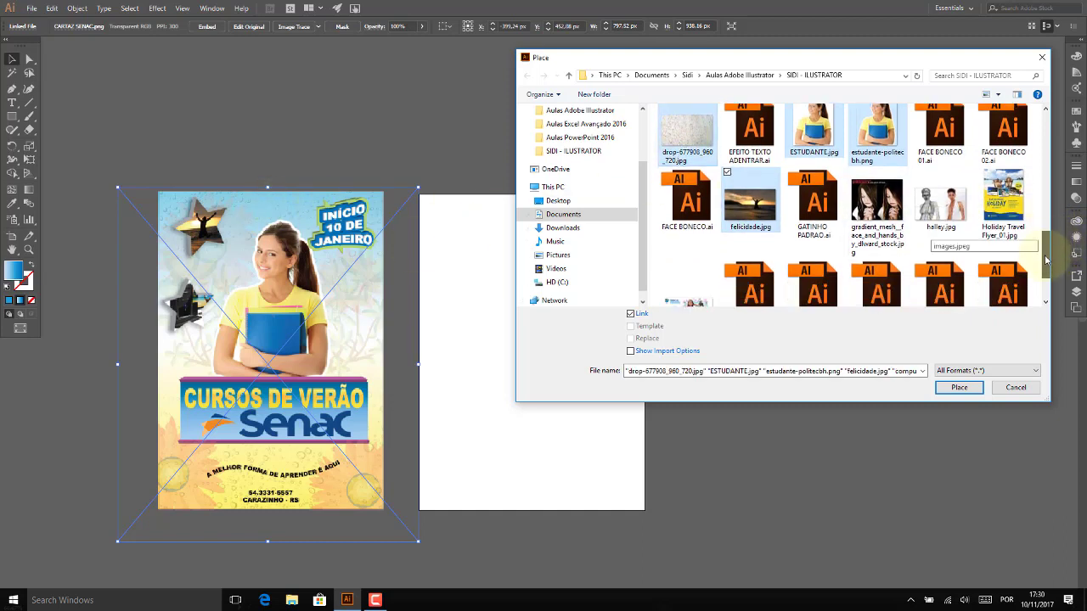
pyautogui.moveTo(1045, 246); pyautogui.dragTo(1047, 283)
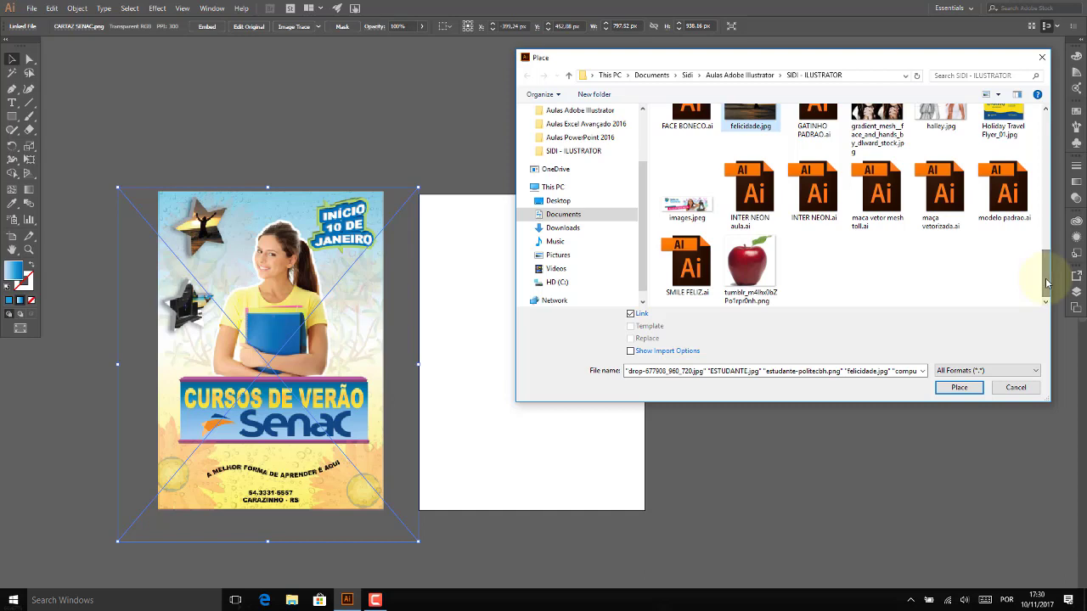
pyautogui.click(961, 389)
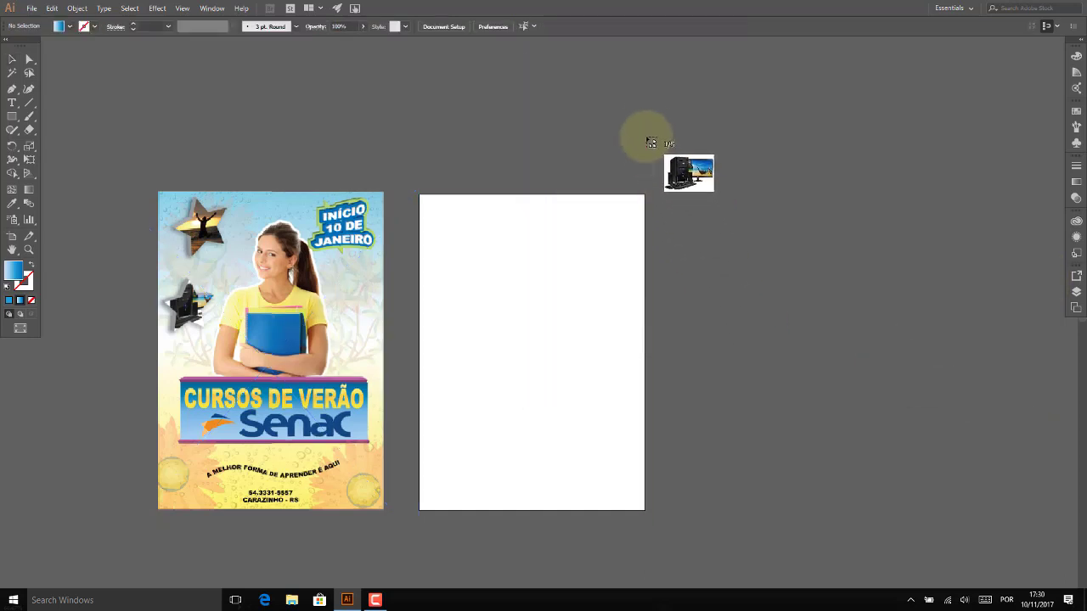
# Step: Drop the computer, water-drops, two student and sunset photos at spots around the canvas
pyautogui.moveTo(659, 118); pyautogui.dragTo(815, 236)
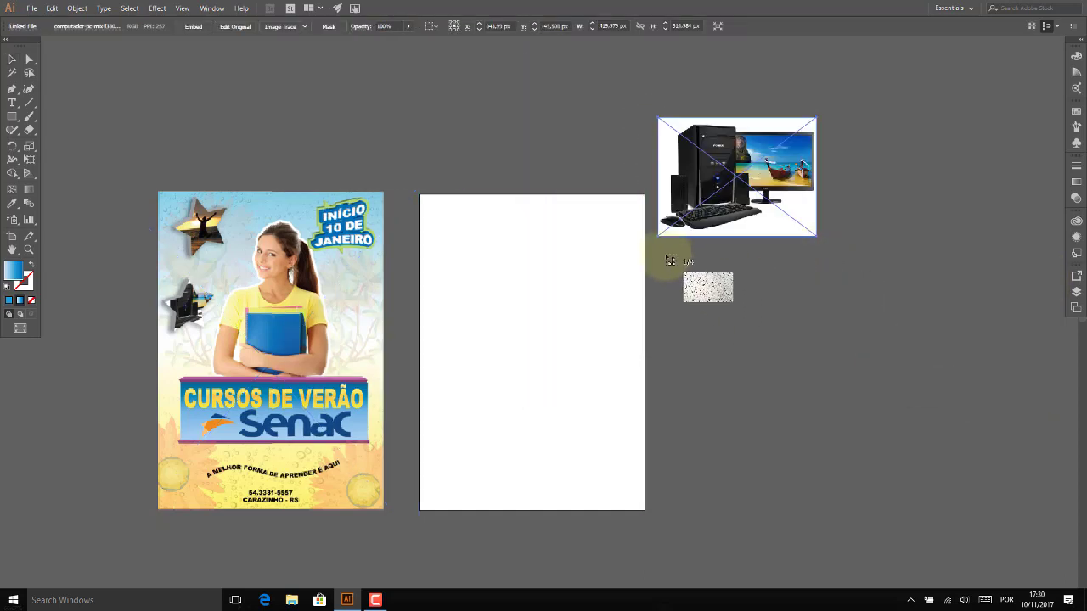
pyautogui.moveTo(665, 255); pyautogui.dragTo(845, 397)
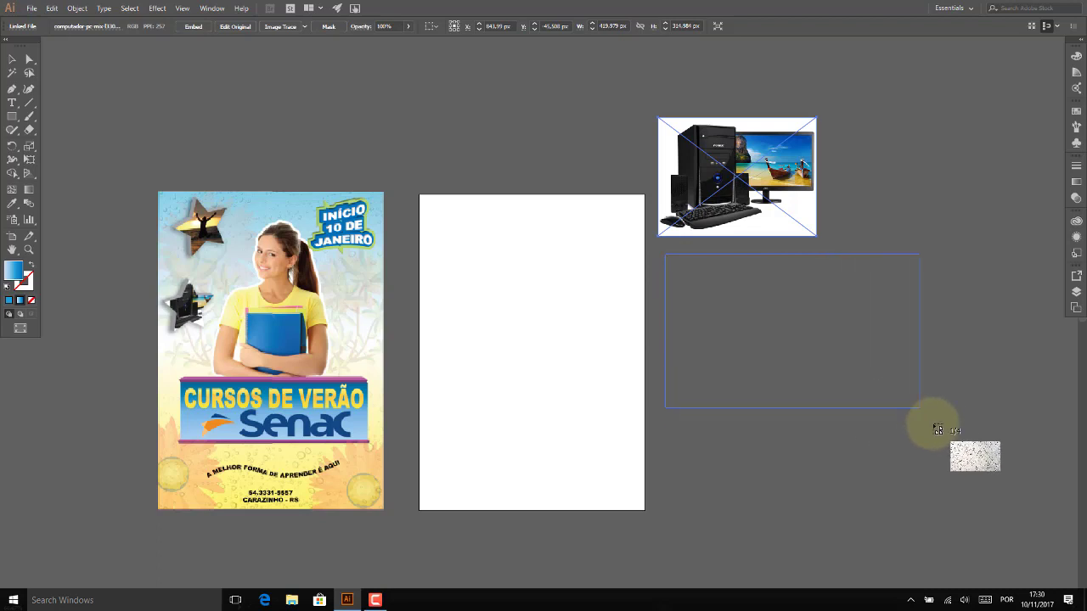
pyautogui.moveTo(844, 397); pyautogui.dragTo(989, 450)
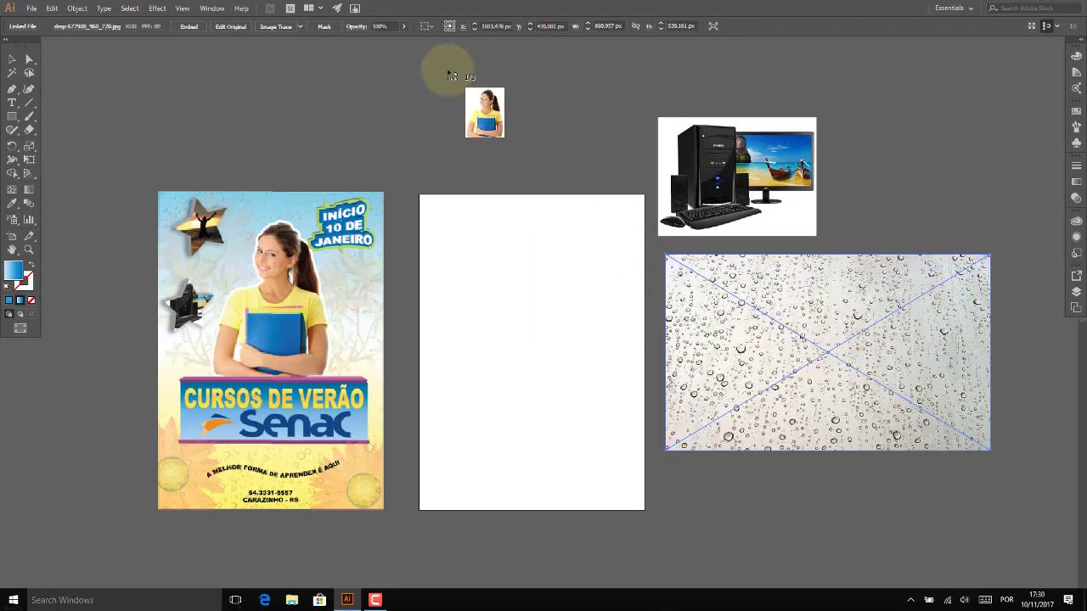
pyautogui.moveTo(441, 60); pyautogui.dragTo(703, 311)
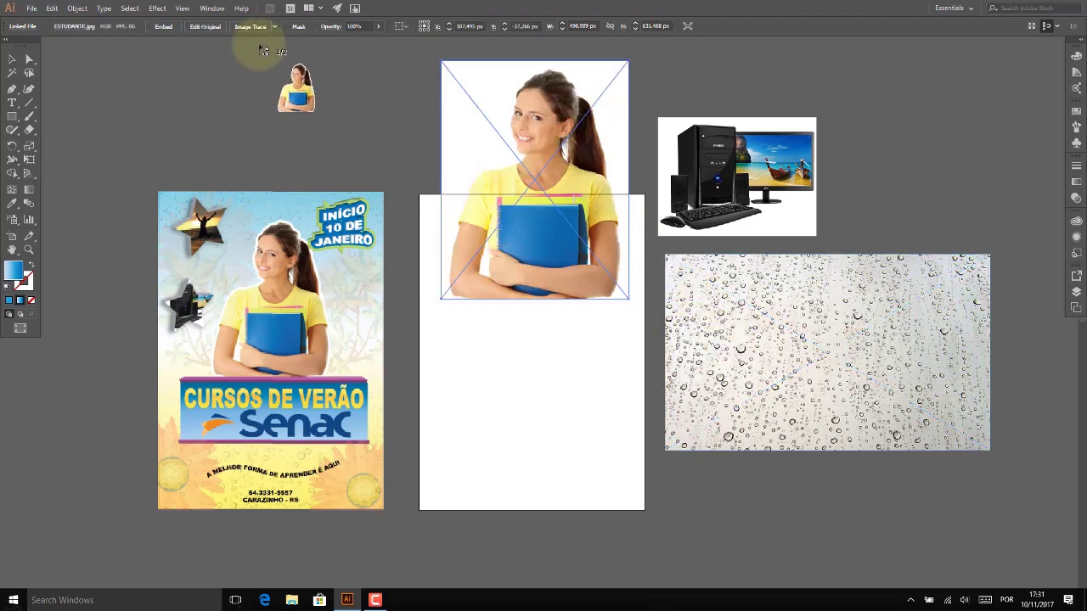
pyautogui.moveTo(295, 47); pyautogui.dragTo(470, 265)
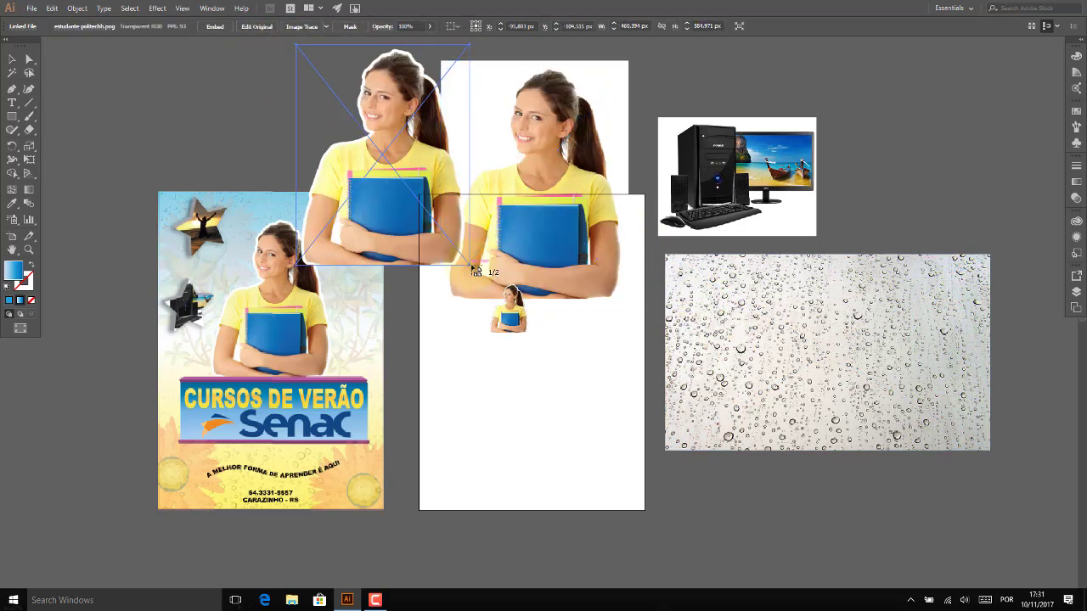
pyautogui.press('Escape')
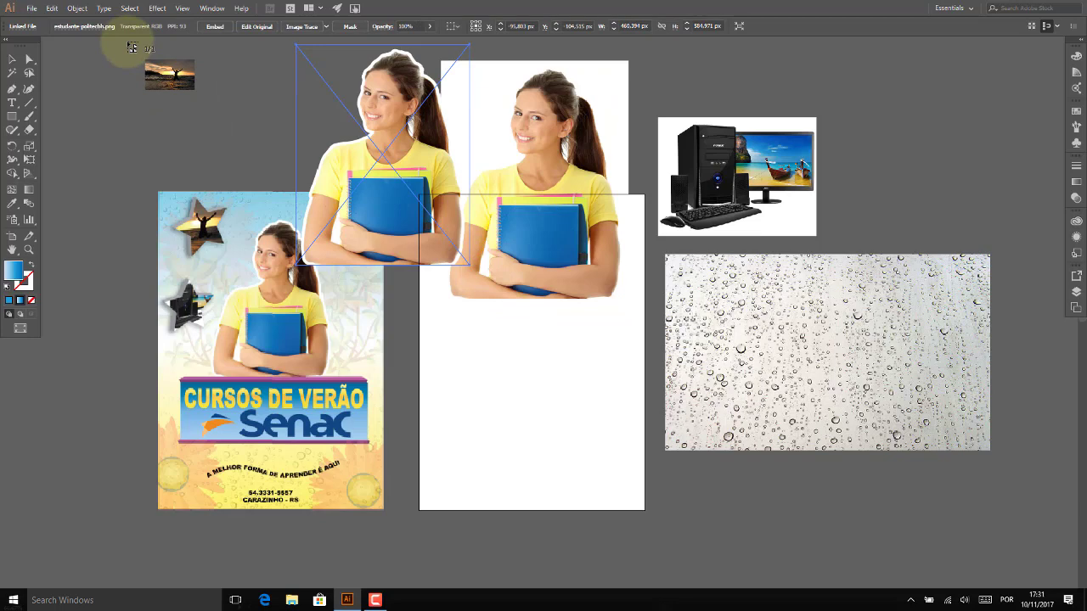
pyautogui.moveTo(110, 39); pyautogui.dragTo(296, 153)
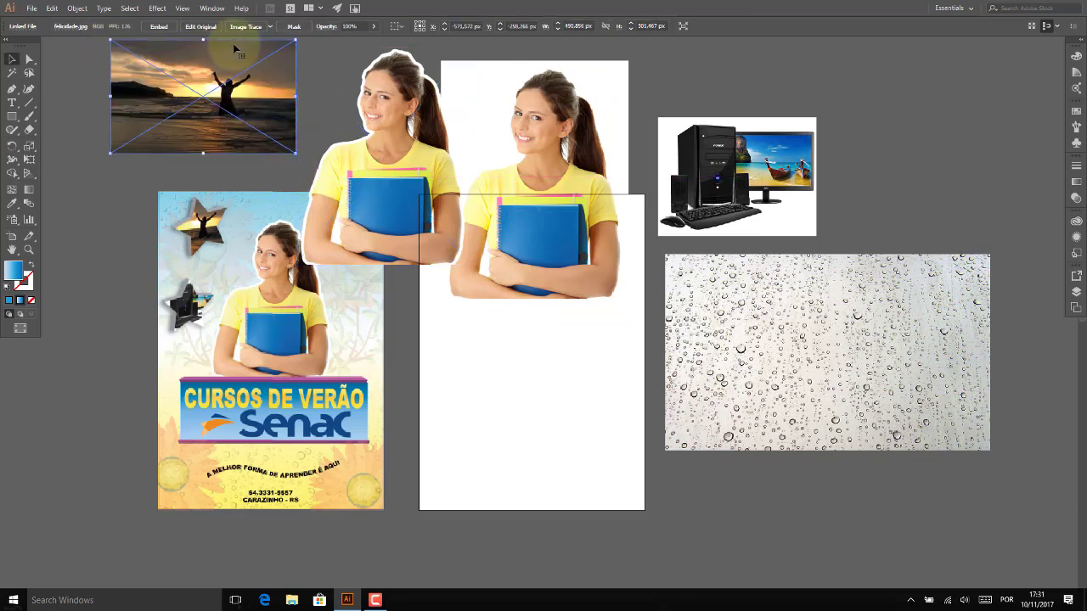
# Step: Spread out the student photos and move the water-drops photo onto the blank artboard
pyautogui.click(511, 113)
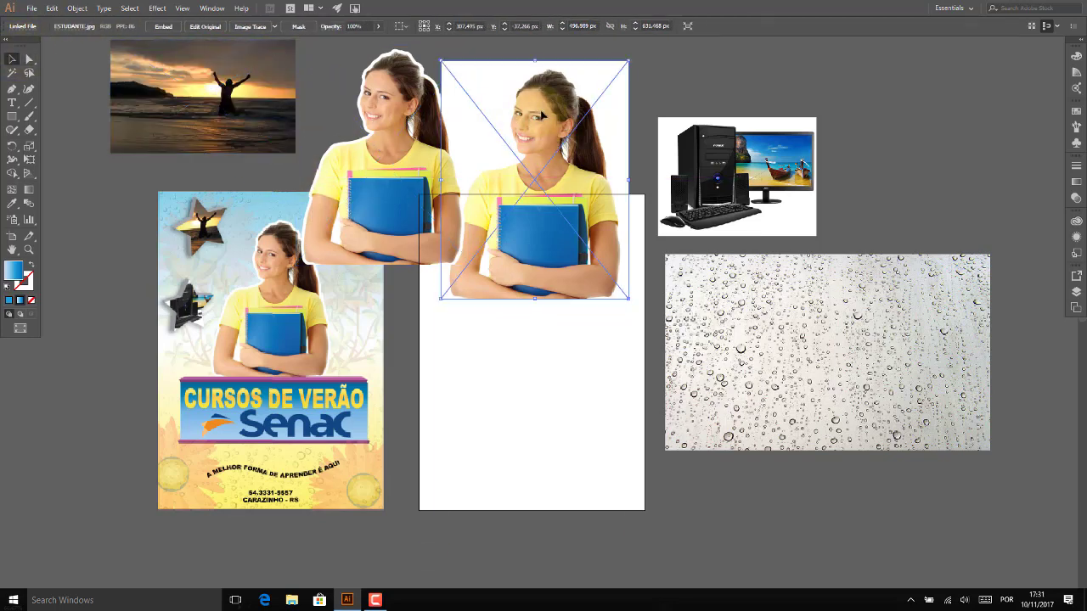
pyautogui.moveTo(541, 115); pyautogui.dragTo(952, 99)
pyautogui.click(394, 117)
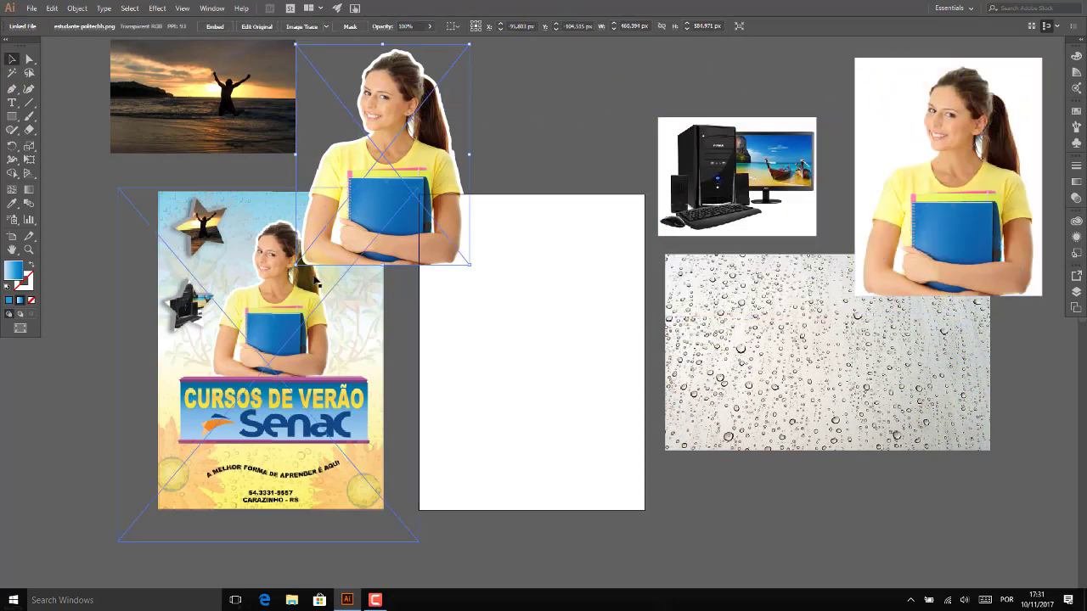
pyautogui.click(939, 116)
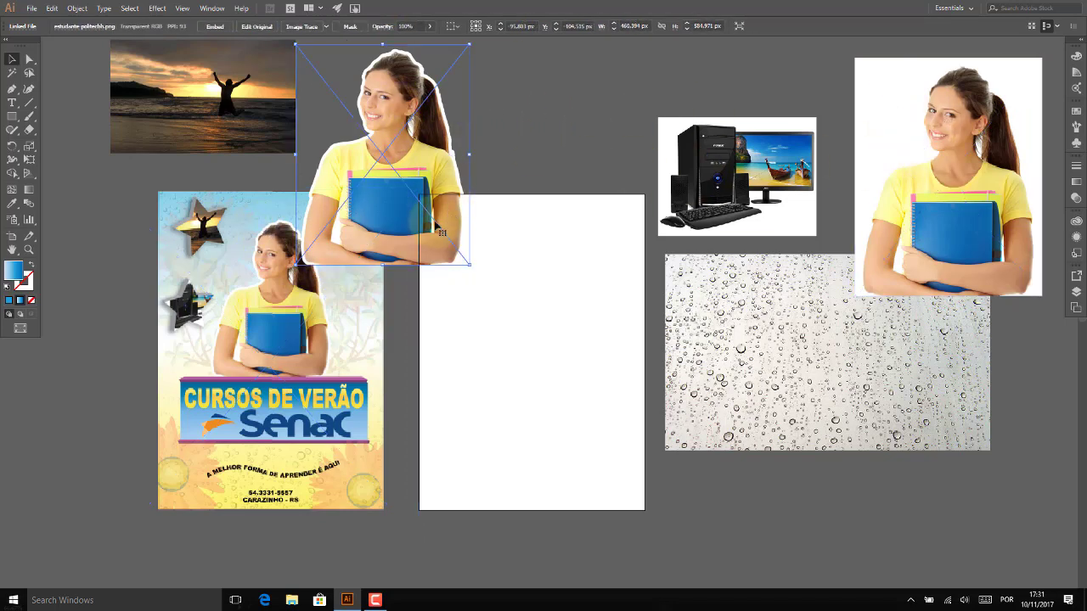
pyautogui.moveTo(405, 213); pyautogui.dragTo(909, 489)
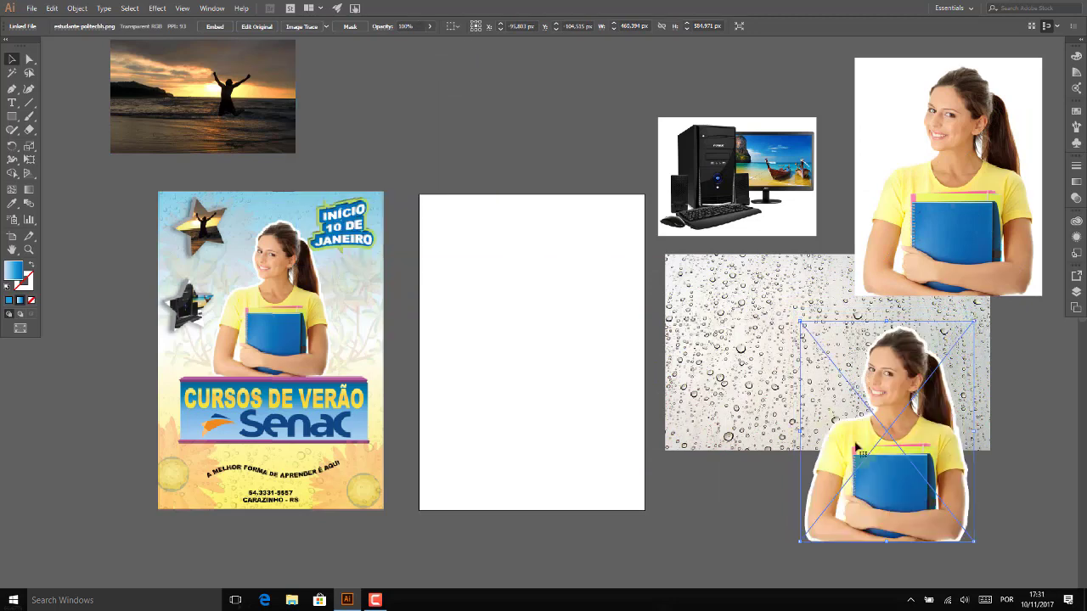
pyautogui.click(750, 306)
pyautogui.moveTo(774, 295)
pyautogui.mouseDown()
pyautogui.moveTo(516, 287)
pyautogui.moveTo(580, 299)
pyautogui.mouseUp()
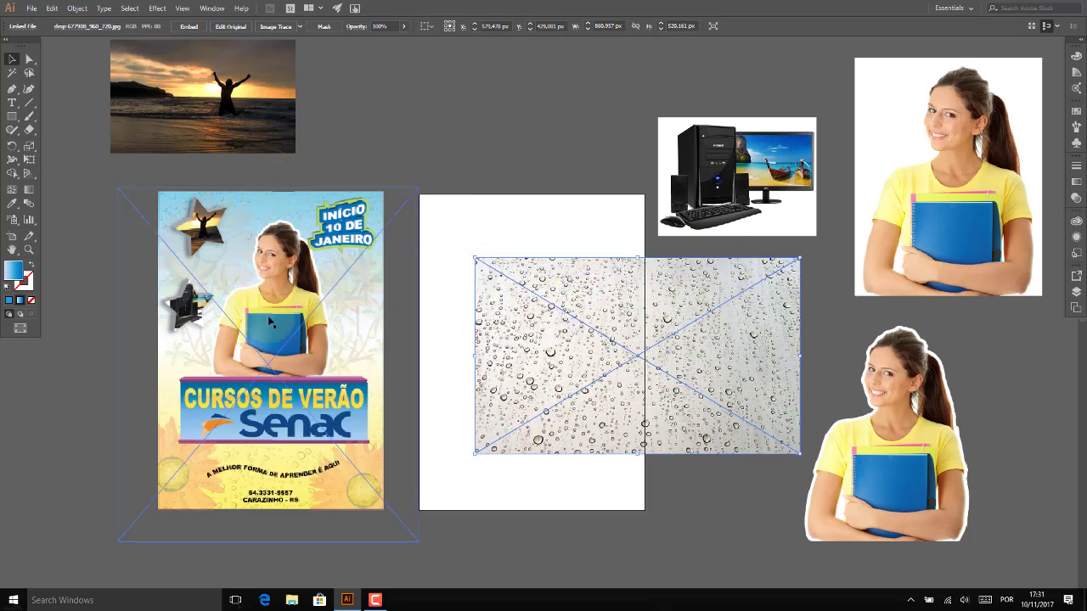
# Step: Rotate the water-drops photo by 90° using Transform > Rotate
pyautogui.moveTo(614, 294); pyautogui.dragTo(553, 290)
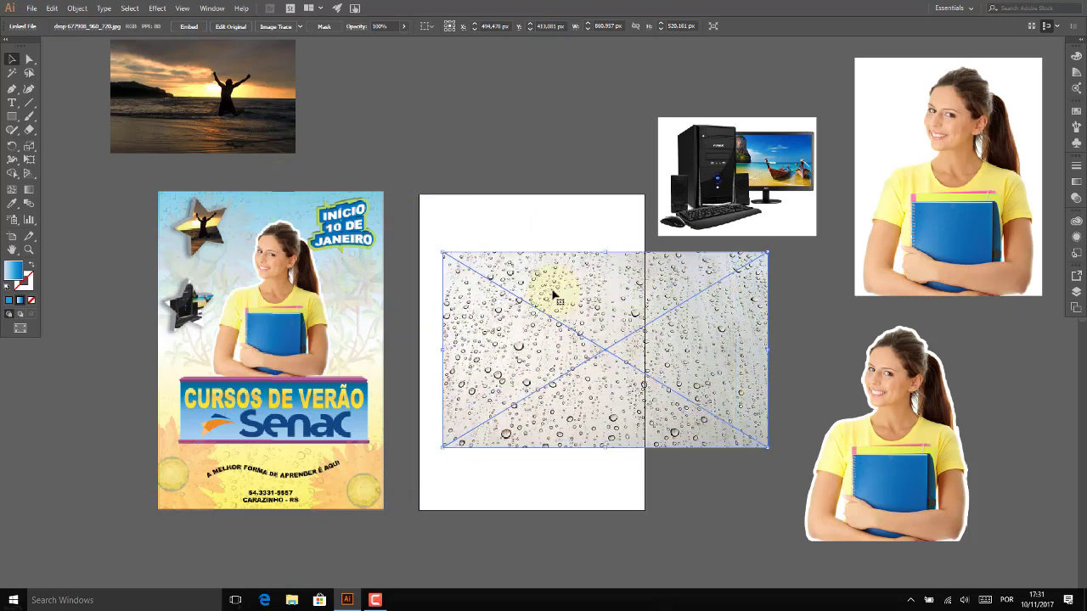
pyautogui.rightClick(553, 290)
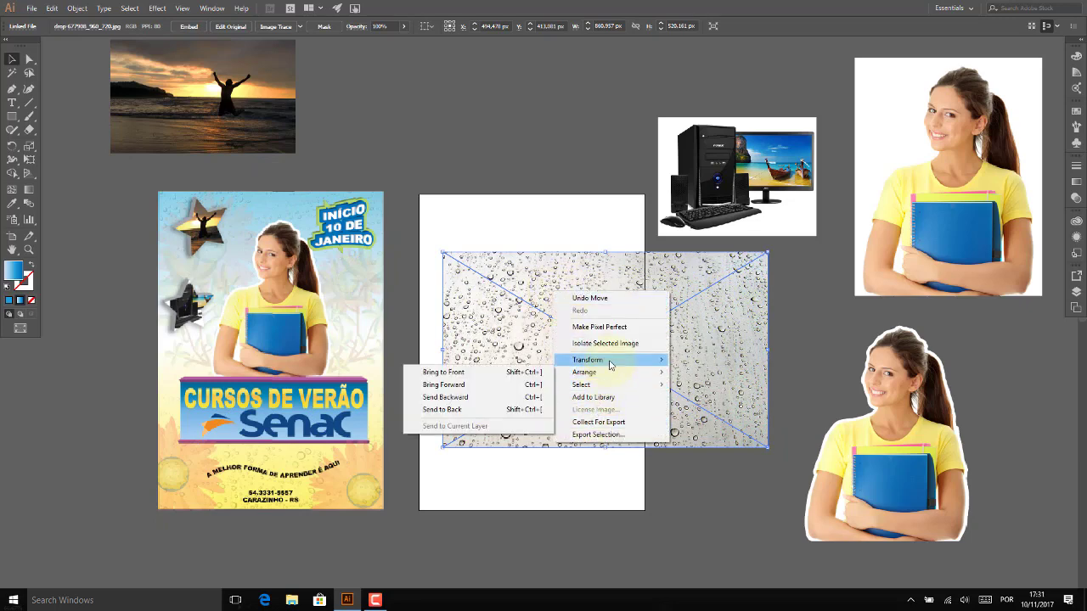
pyautogui.moveTo(588, 360)
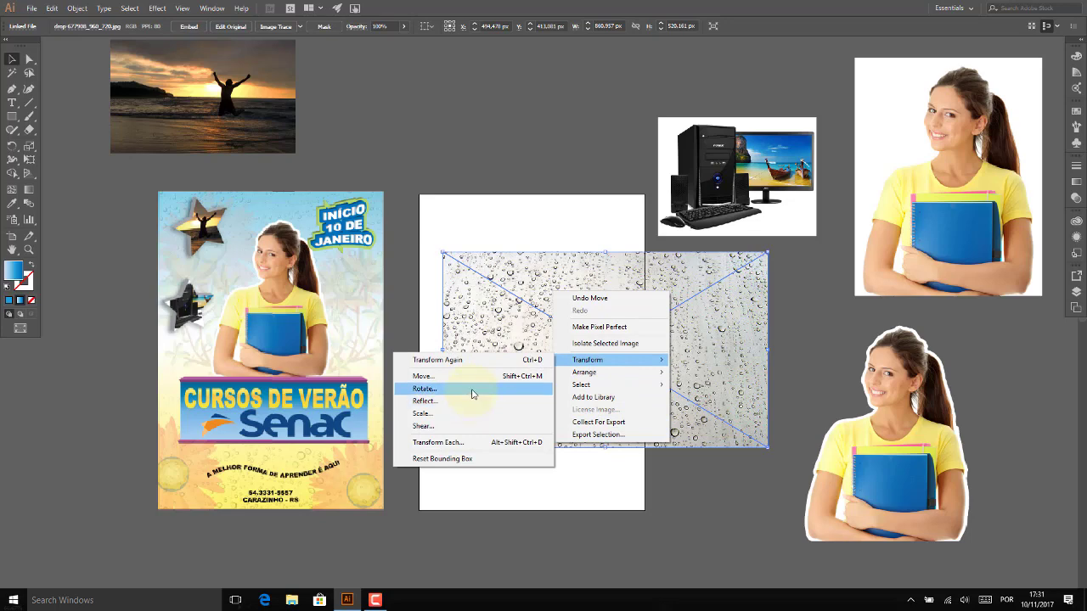
pyautogui.click(471, 388)
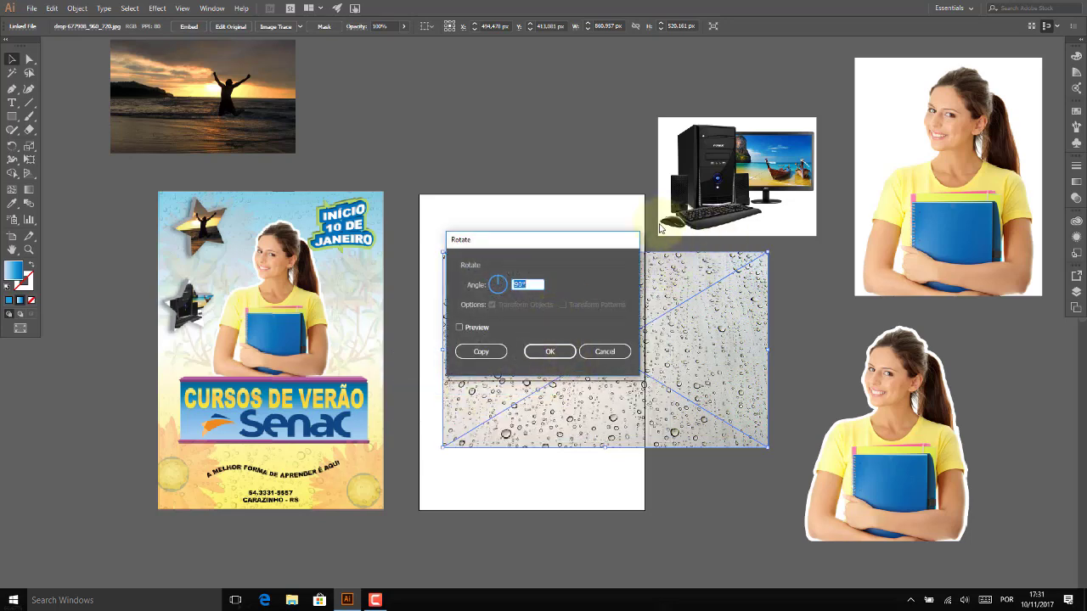
pyautogui.click(550, 351)
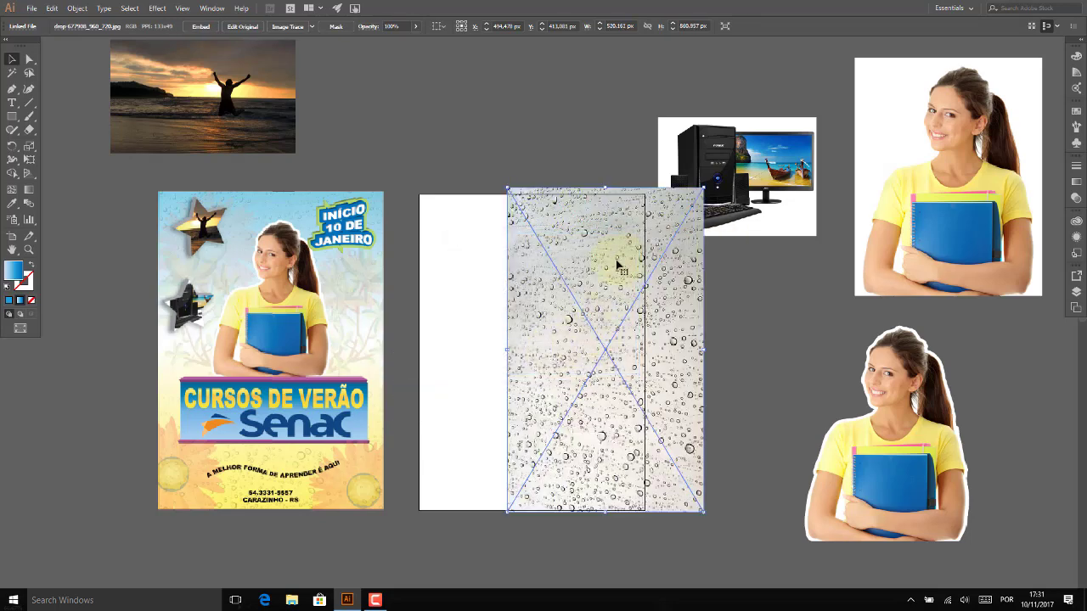
# Step: Stretch the rotated photo to fill the second artboard and embed it in the document
pyautogui.moveTo(616, 264); pyautogui.dragTo(530, 273)
pyautogui.moveTo(617, 514); pyautogui.dragTo(644, 510)
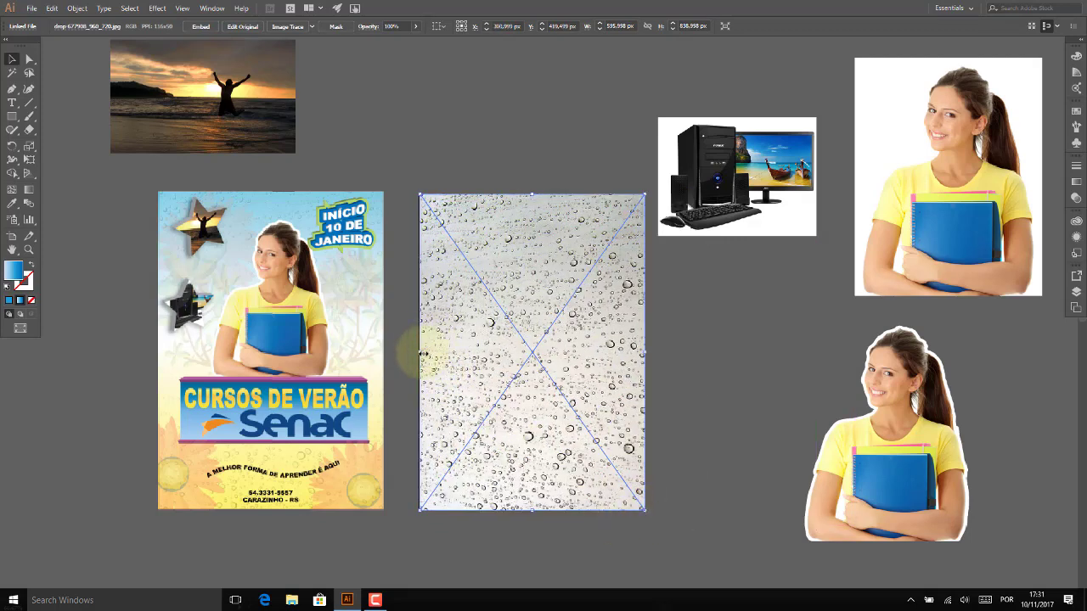
pyautogui.moveTo(422, 353); pyautogui.dragTo(418, 352)
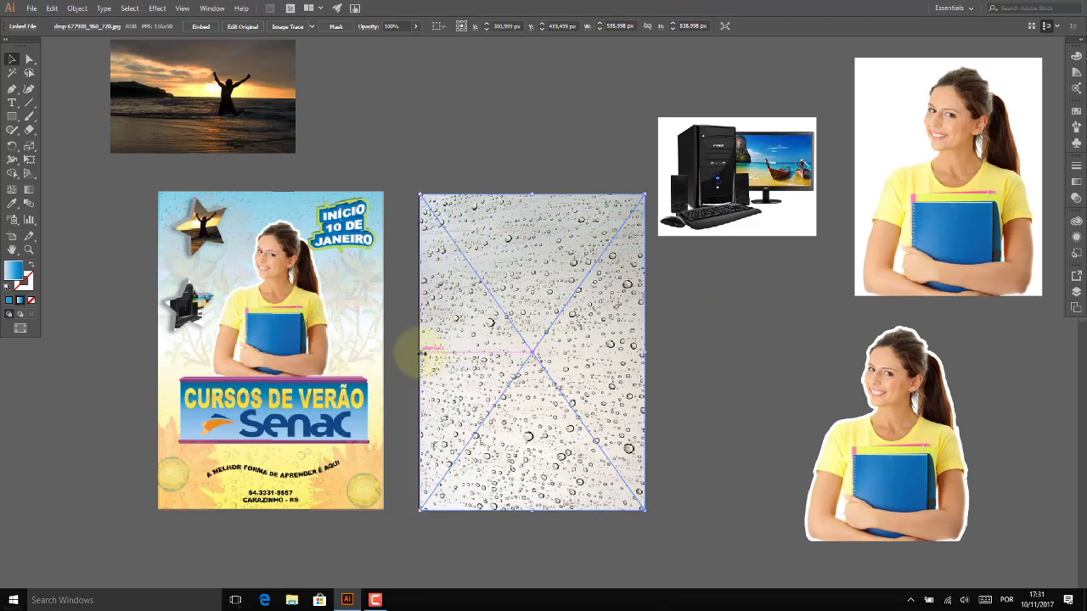
pyautogui.click(718, 313)
pyautogui.click(583, 303)
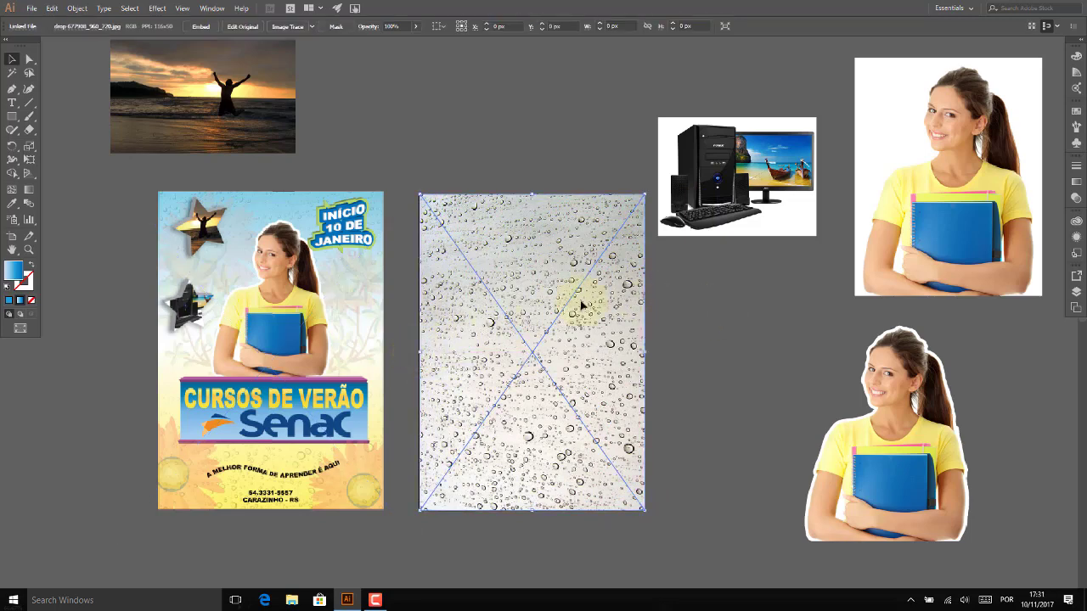
pyautogui.click(201, 27)
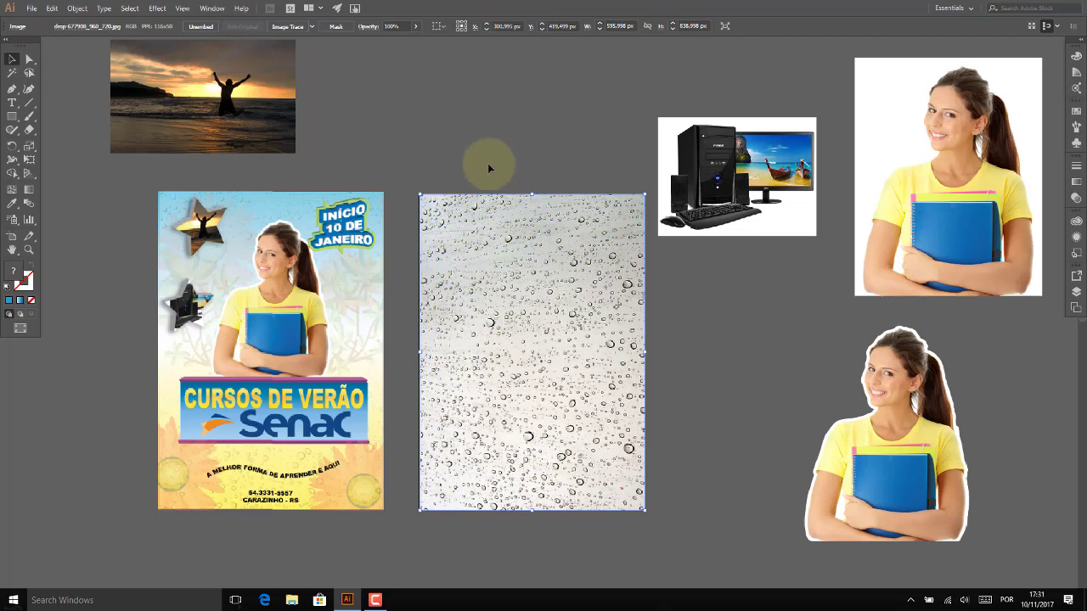
pyautogui.click(652, 311)
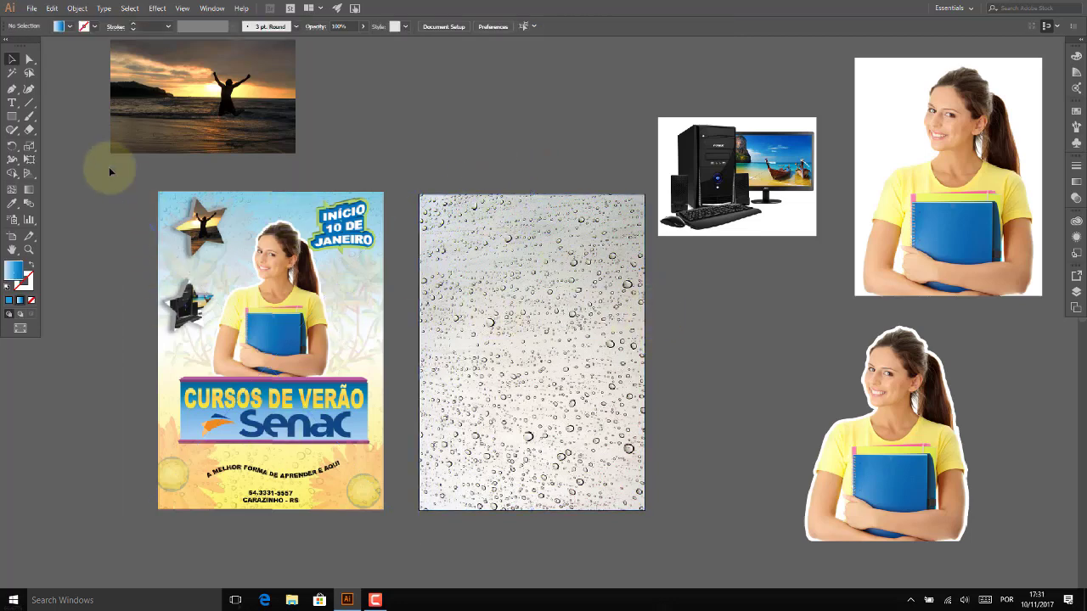
# Step: Draw a blue gradient rectangle over the second artboard and resize it to 596 × 835 px
pyautogui.click(10, 116)
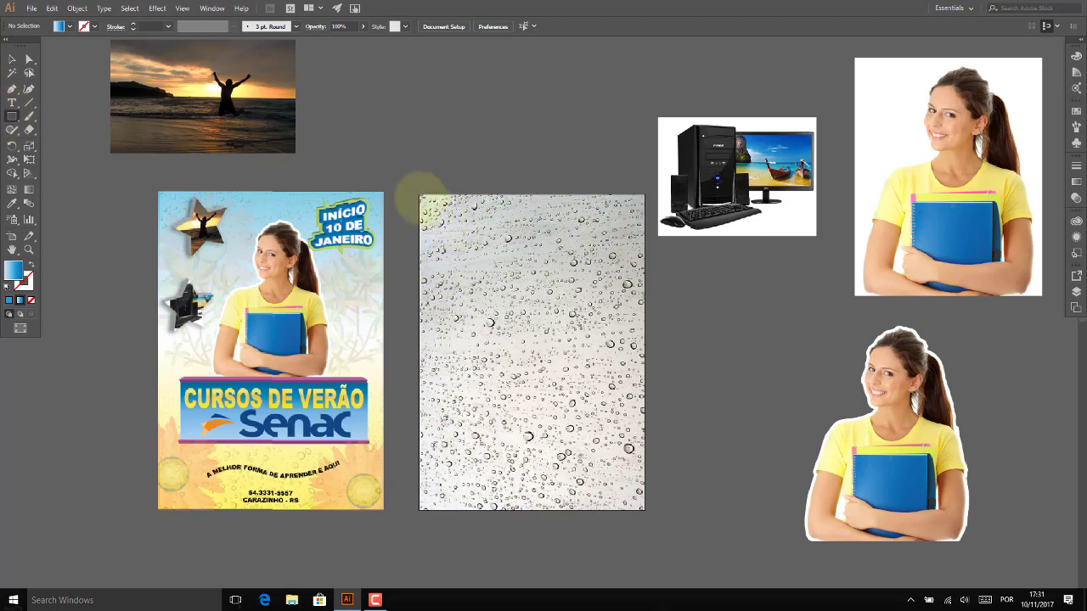
pyautogui.moveTo(415, 170); pyautogui.dragTo(660, 510)
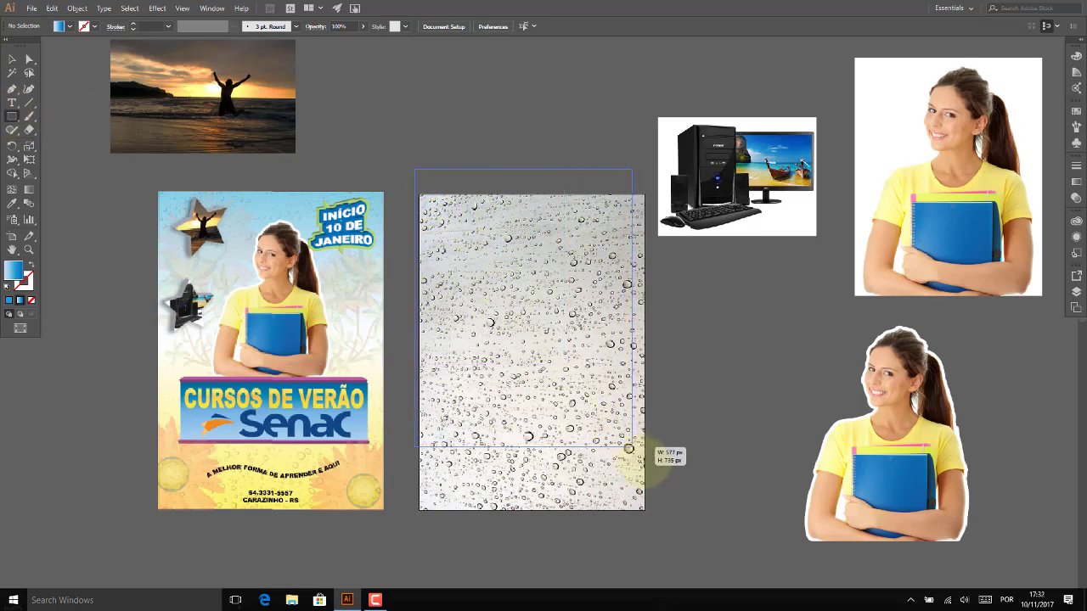
pyautogui.click(12, 59)
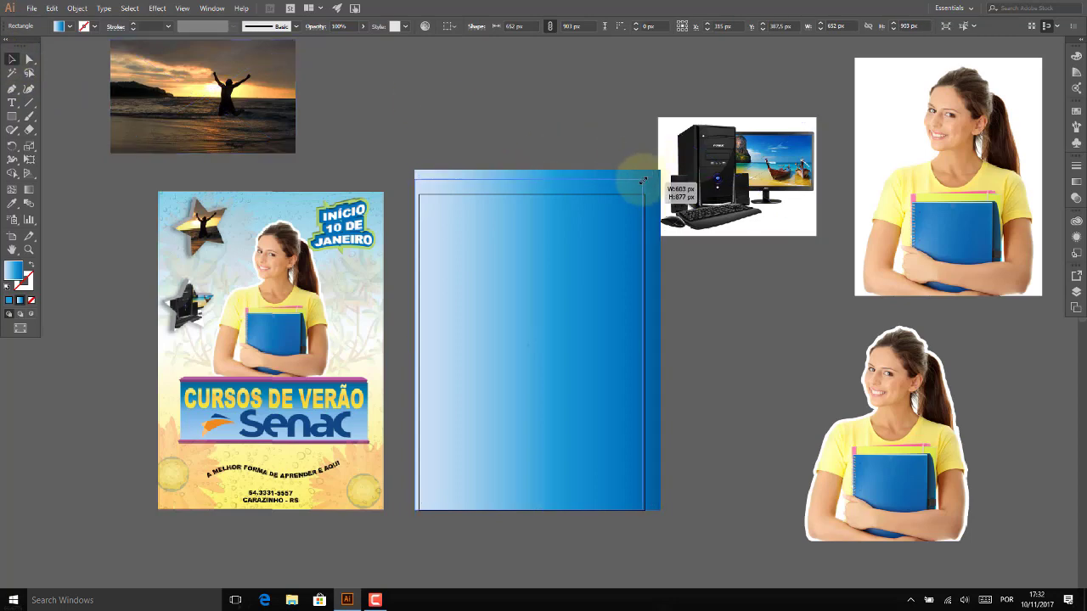
pyautogui.moveTo(660, 168); pyautogui.dragTo(644, 195)
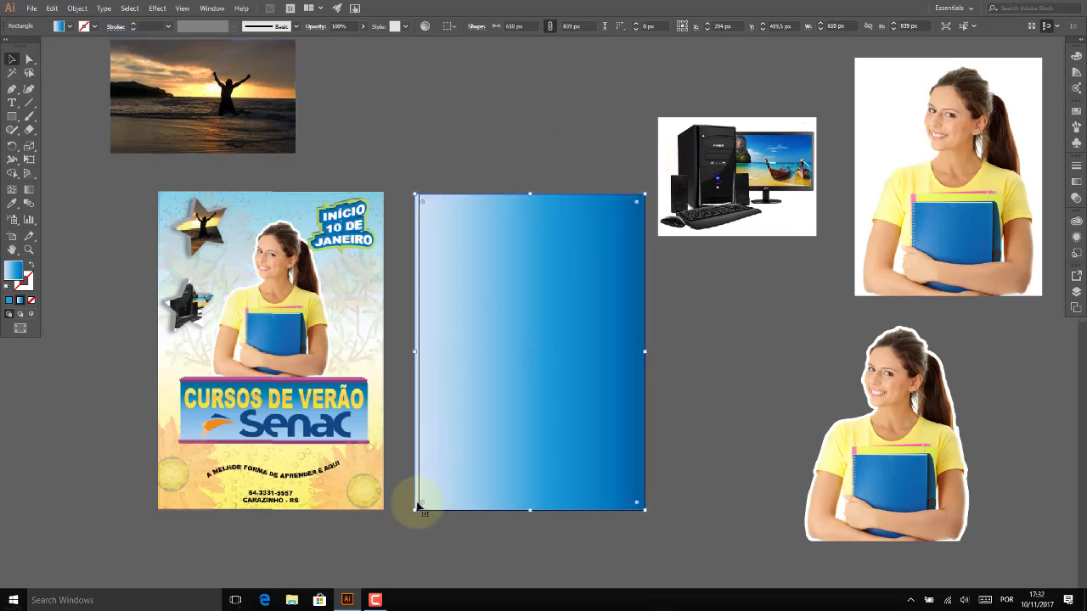
pyautogui.moveTo(415, 512); pyautogui.dragTo(419, 509)
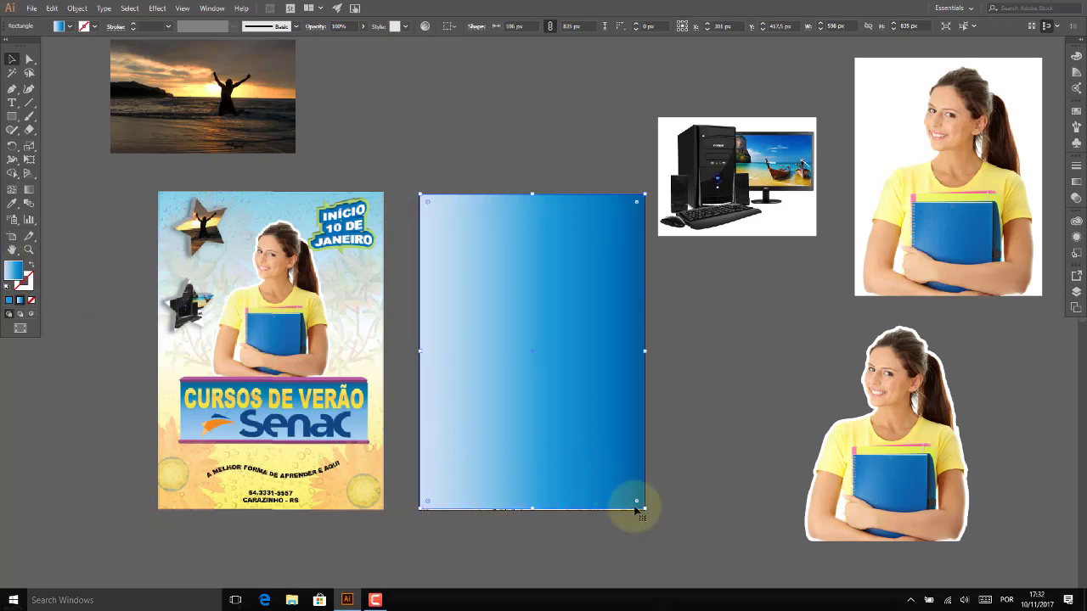
pyautogui.moveTo(644, 510); pyautogui.dragTo(646, 511)
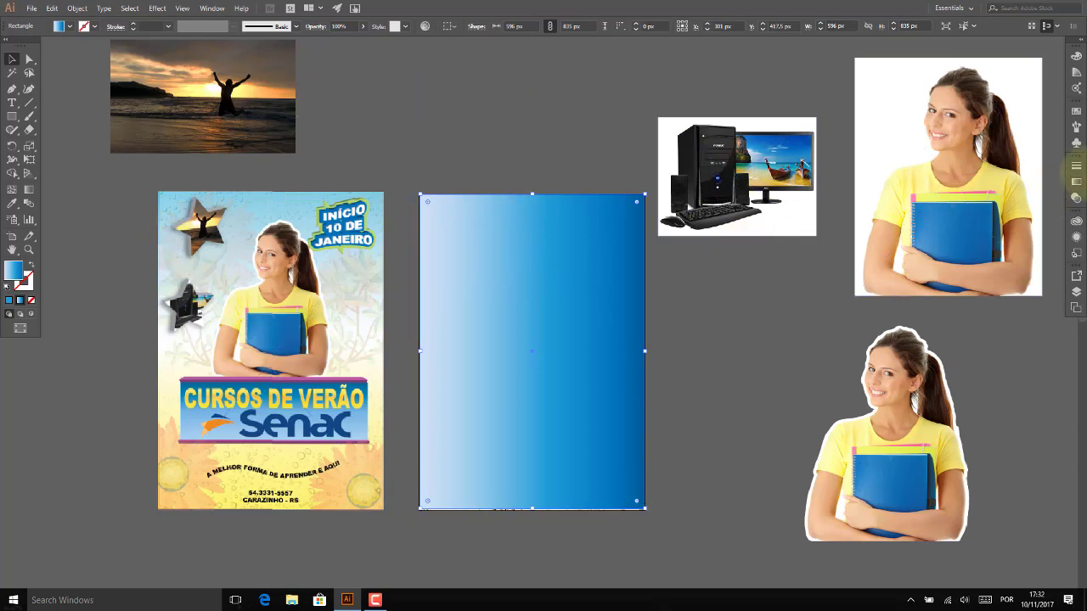
# Step: In the Gradient panel, spread the dark blue stop and make the light end cyan
pyautogui.click(1077, 185)
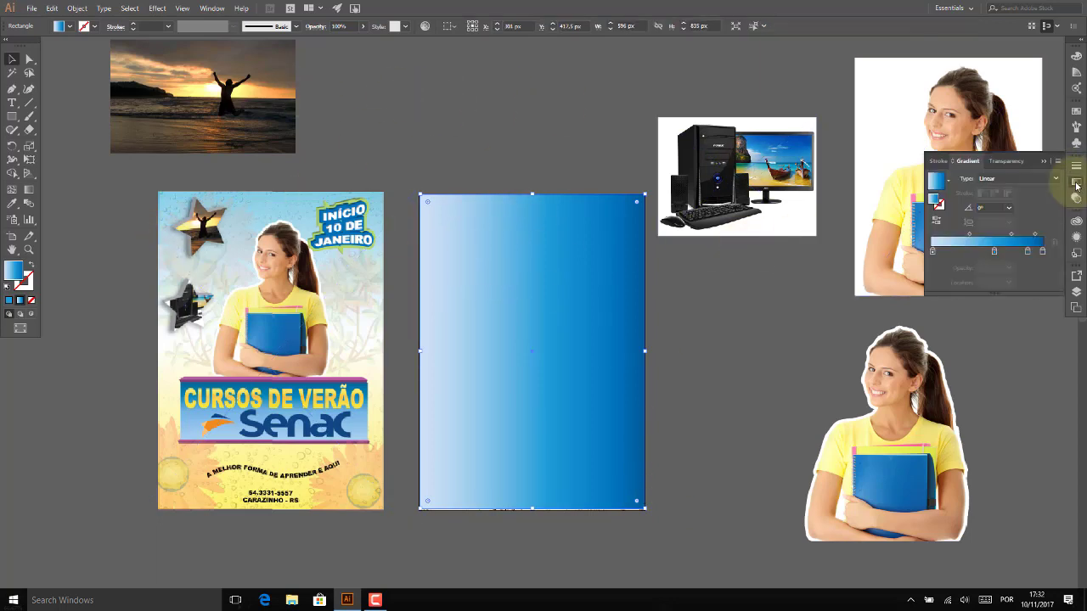
pyautogui.click(949, 180)
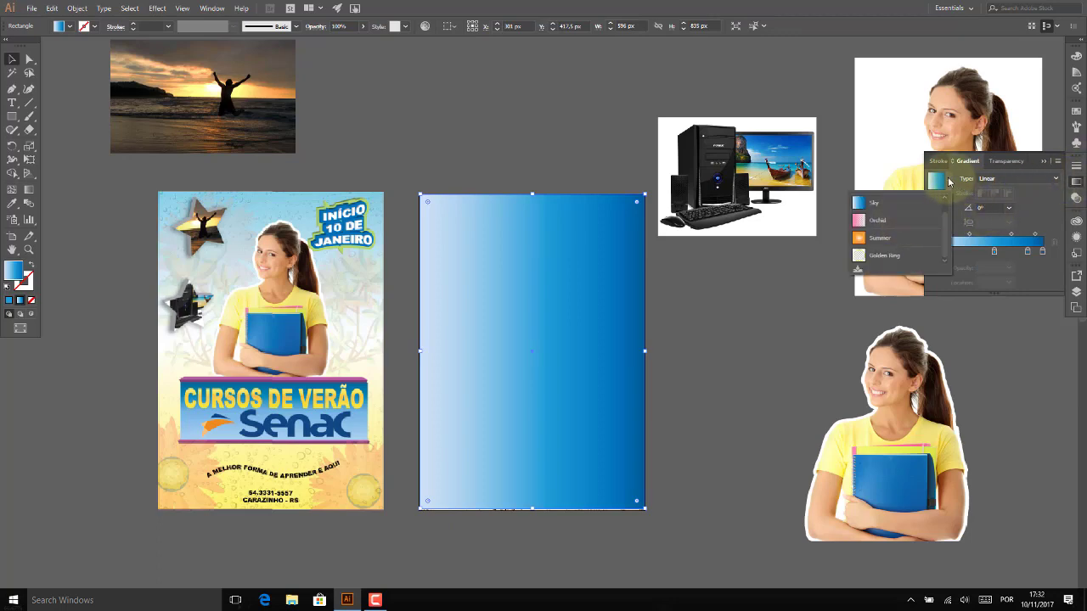
pyautogui.click(947, 179)
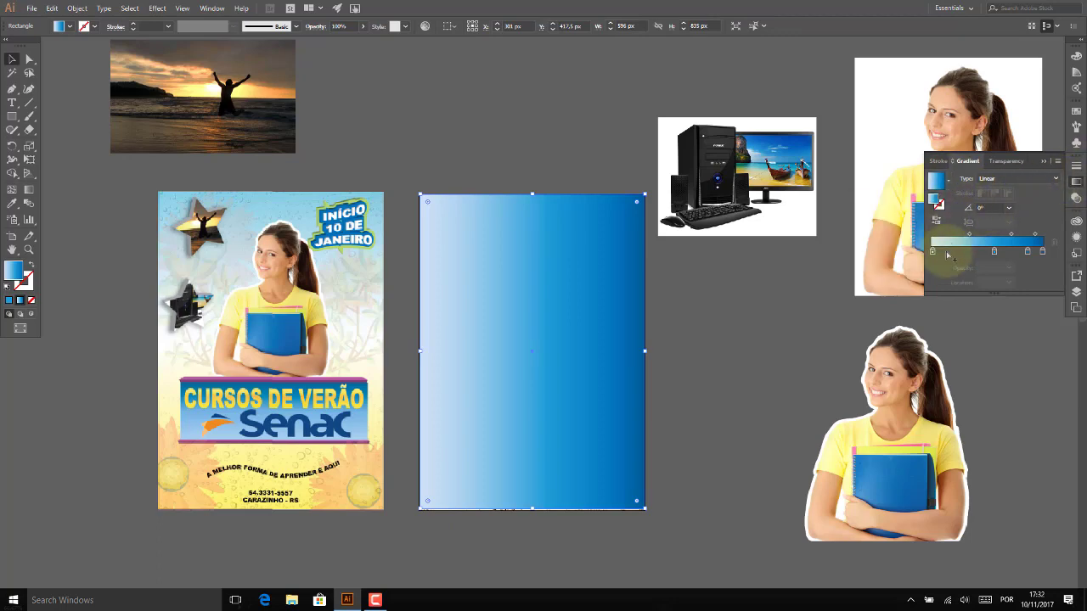
pyautogui.click(1000, 253)
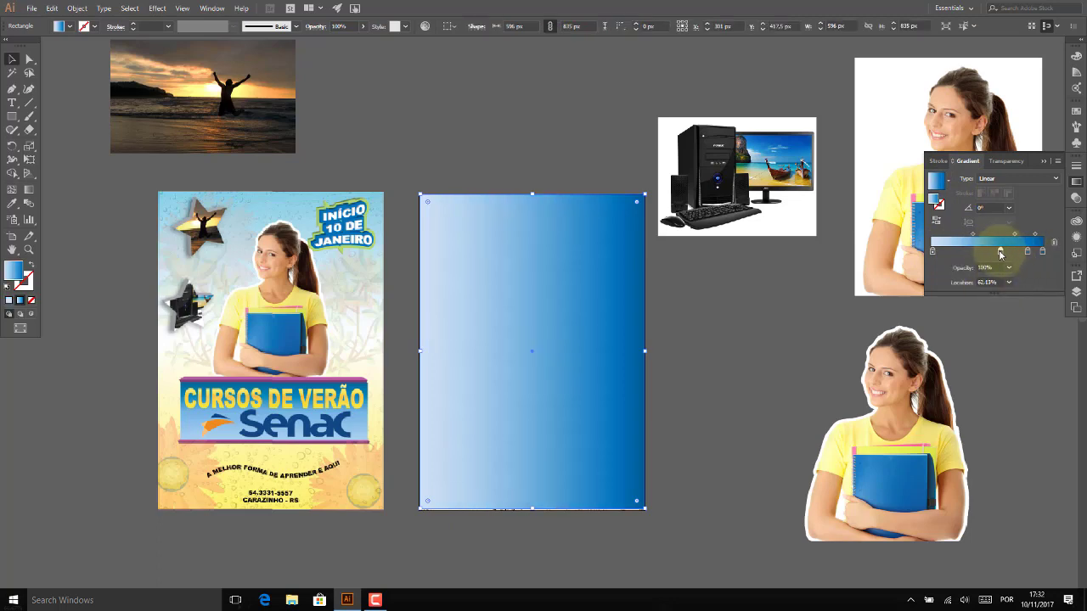
pyautogui.moveTo(1000, 253); pyautogui.dragTo(983, 294)
pyautogui.click(1027, 253)
pyautogui.moveTo(1027, 253); pyautogui.dragTo(991, 252)
pyautogui.doubleClick(933, 252)
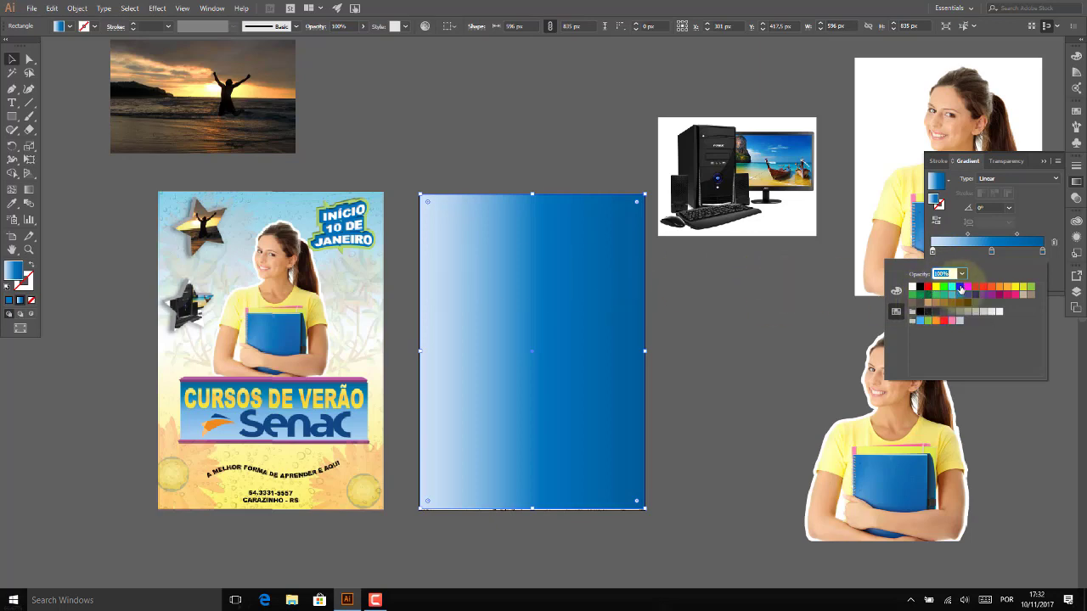
pyautogui.click(952, 287)
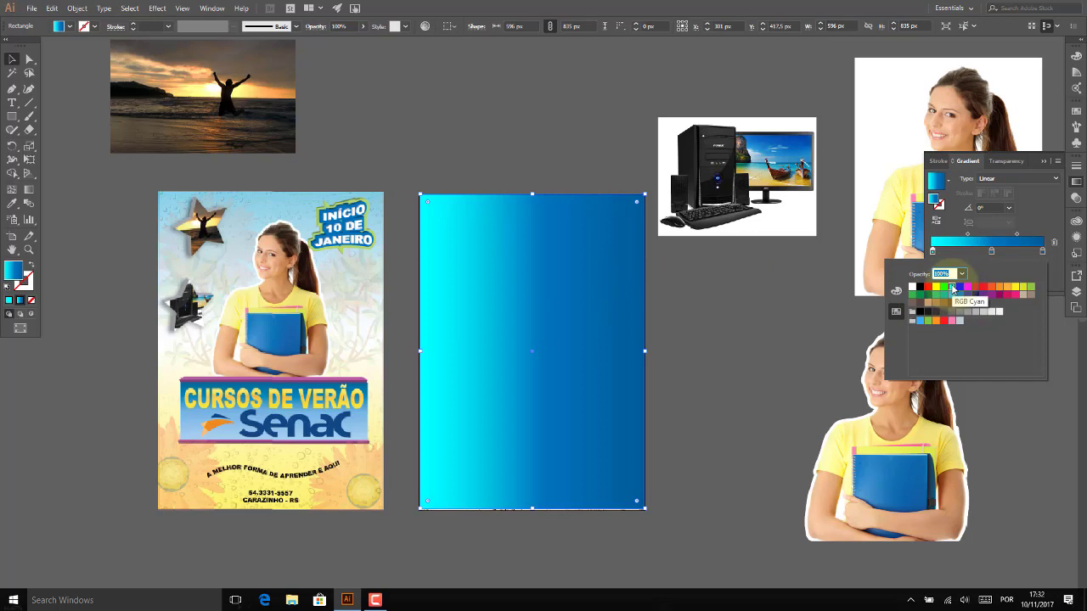
# Step: Make the gradient run vertically, from cyan at the top to blue at the bottom
pyautogui.click(30, 192)
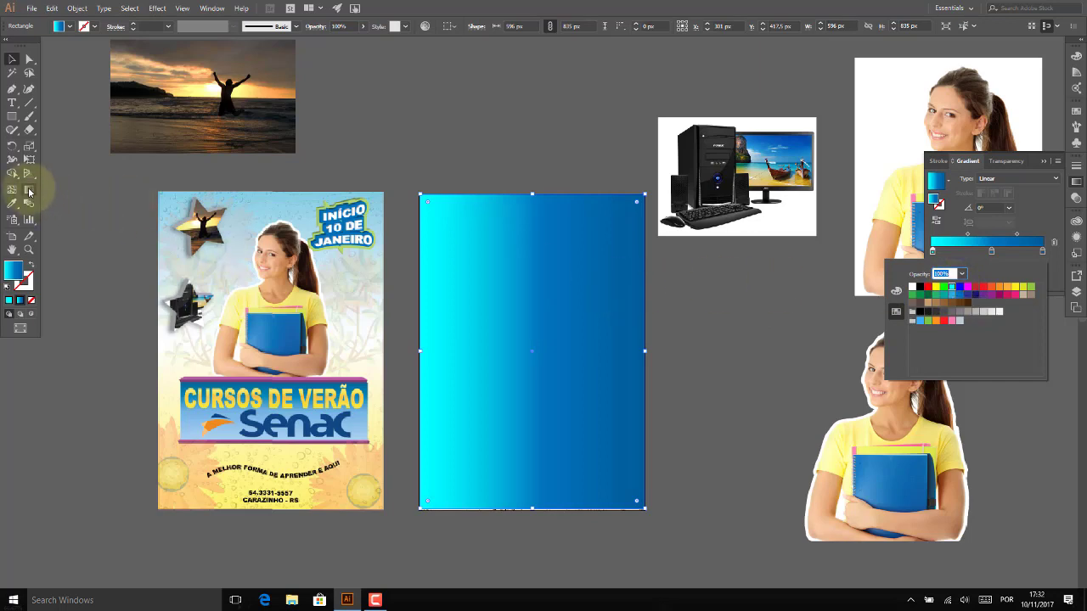
pyautogui.click(30, 193)
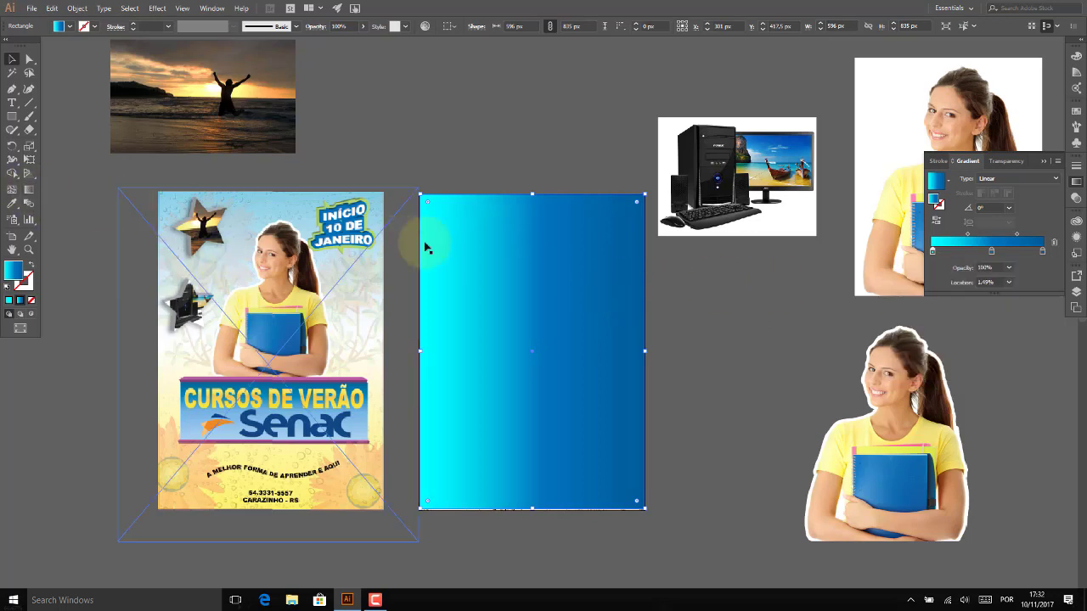
pyautogui.moveTo(514, 236); pyautogui.dragTo(516, 243)
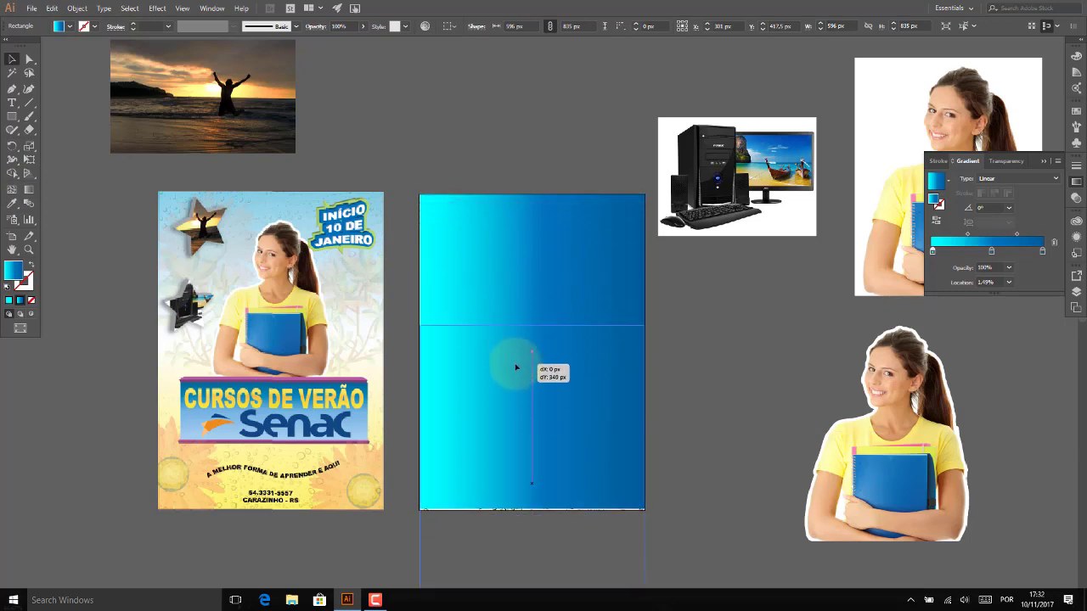
pyautogui.moveTo(516, 244); pyautogui.dragTo(515, 367)
pyautogui.hotkey('ctrl', 'z')
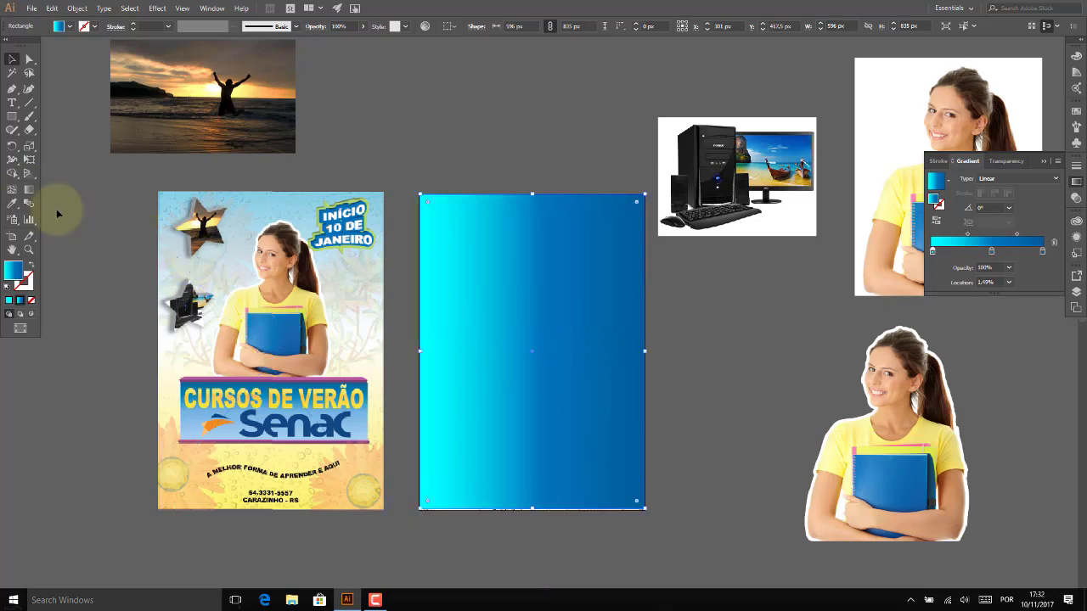
pyautogui.click(29, 189)
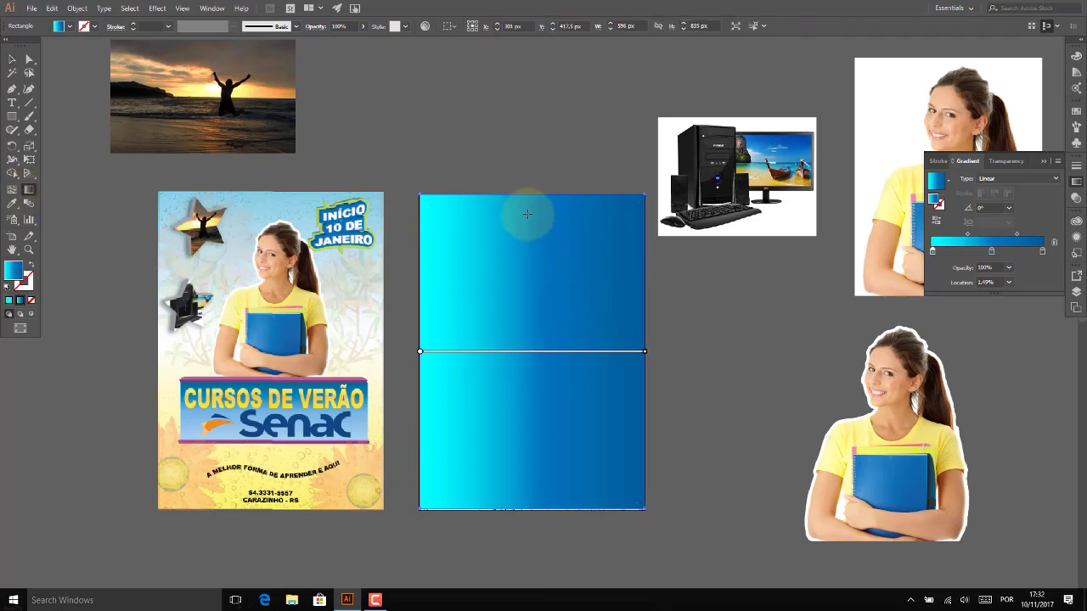
pyautogui.moveTo(527, 215); pyautogui.dragTo(532, 500)
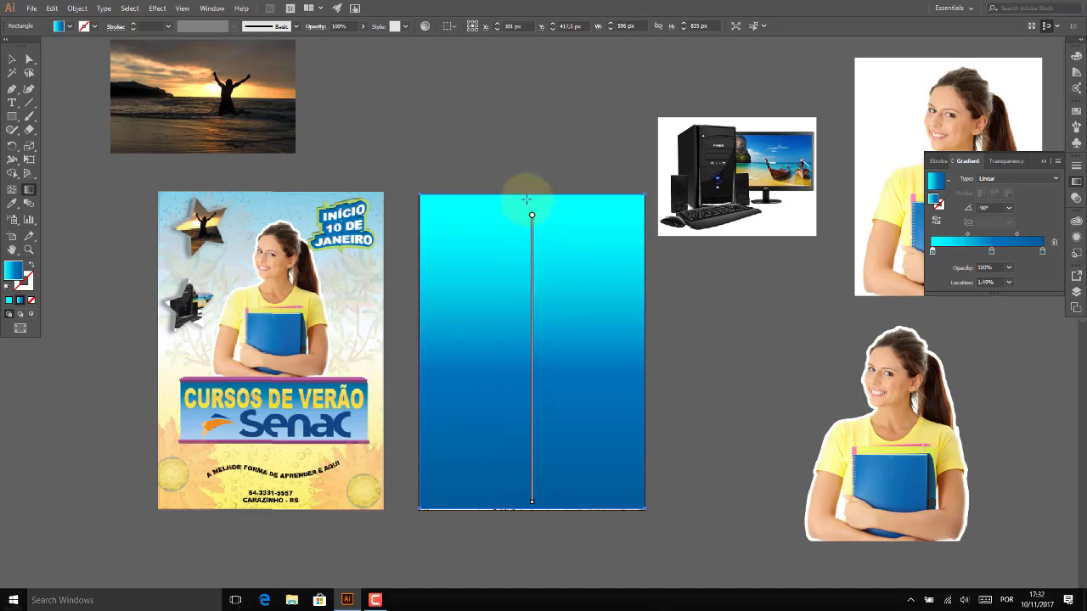
pyautogui.moveTo(528, 197); pyautogui.dragTo(539, 507)
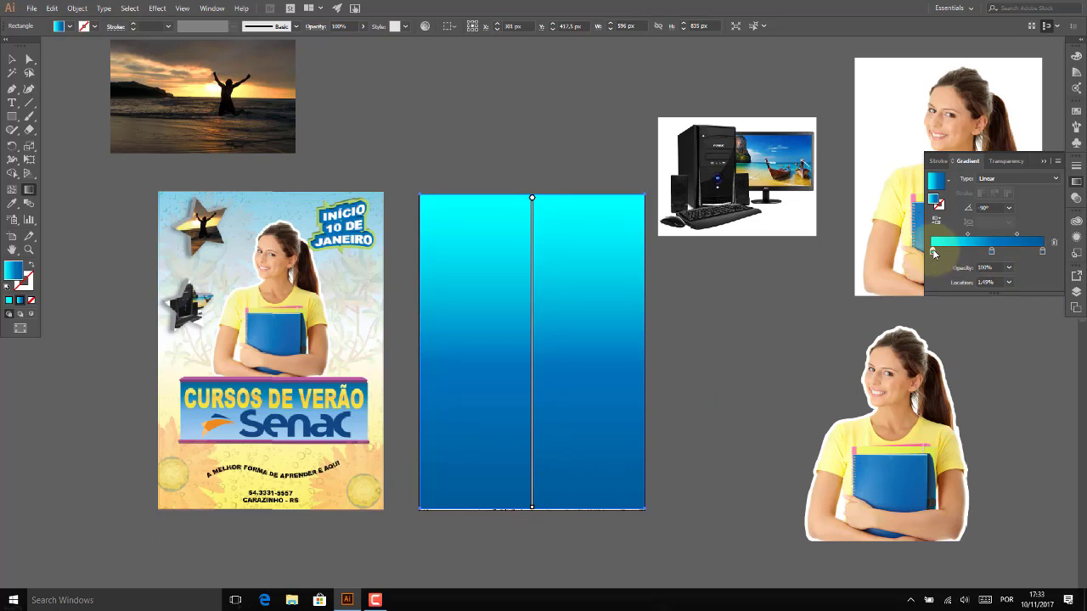
# Step: Recolour the gradient stops light blue at top, white in the middle, yellow at bottom
pyautogui.doubleClick(933, 251)
pyautogui.click(926, 318)
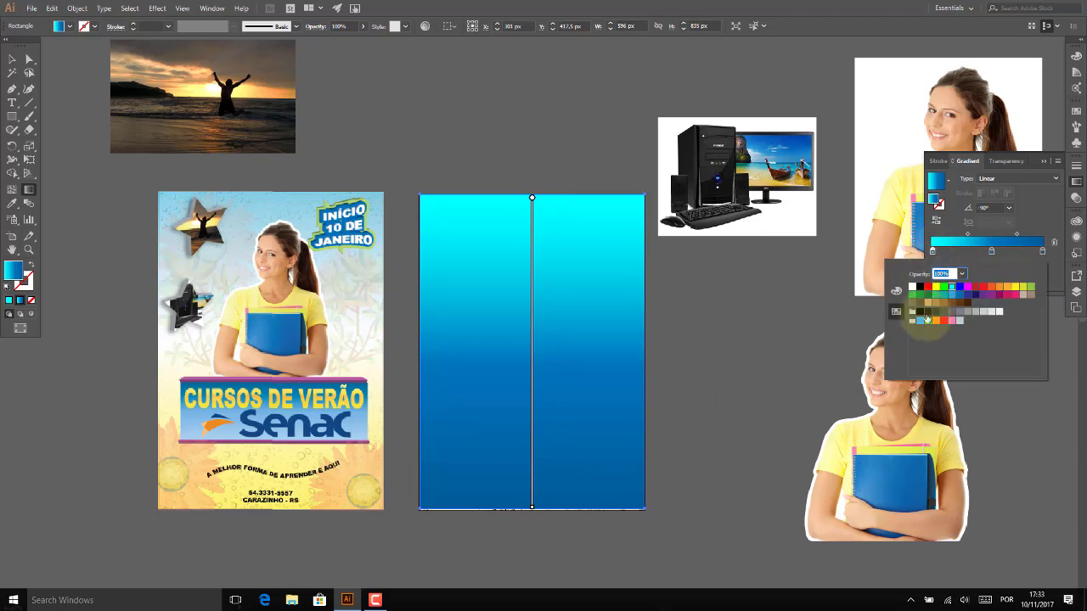
pyautogui.click(920, 322)
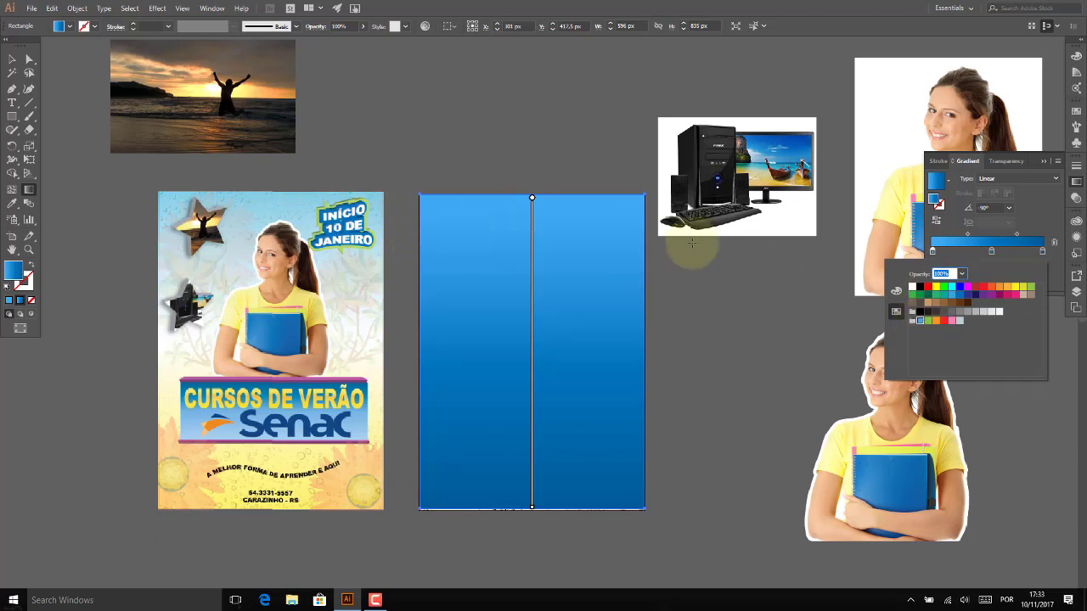
pyautogui.click(991, 251)
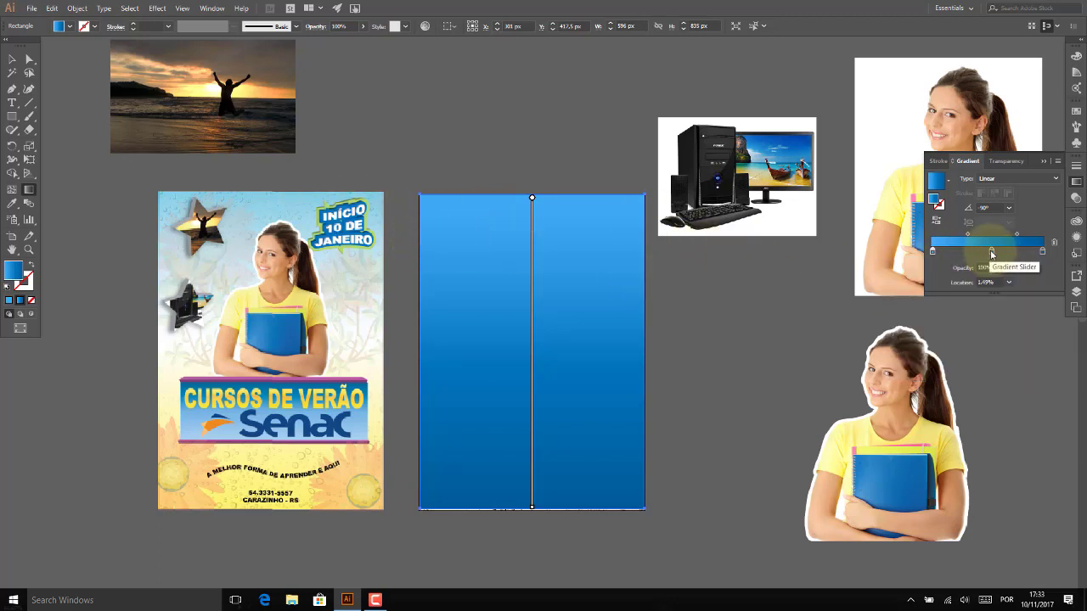
pyautogui.doubleClick(991, 253)
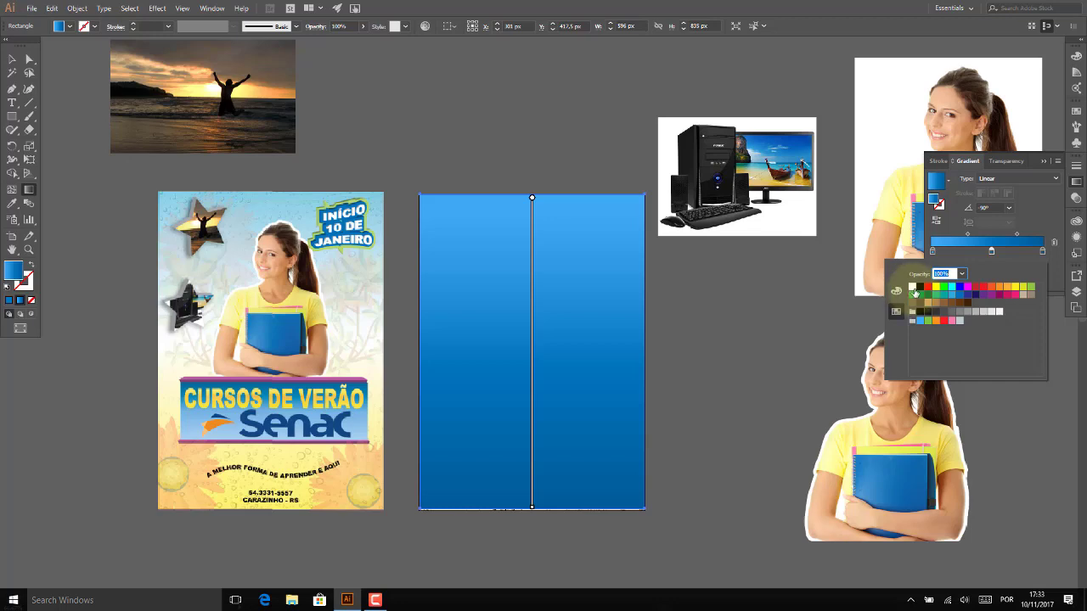
pyautogui.click(911, 288)
pyautogui.click(1043, 251)
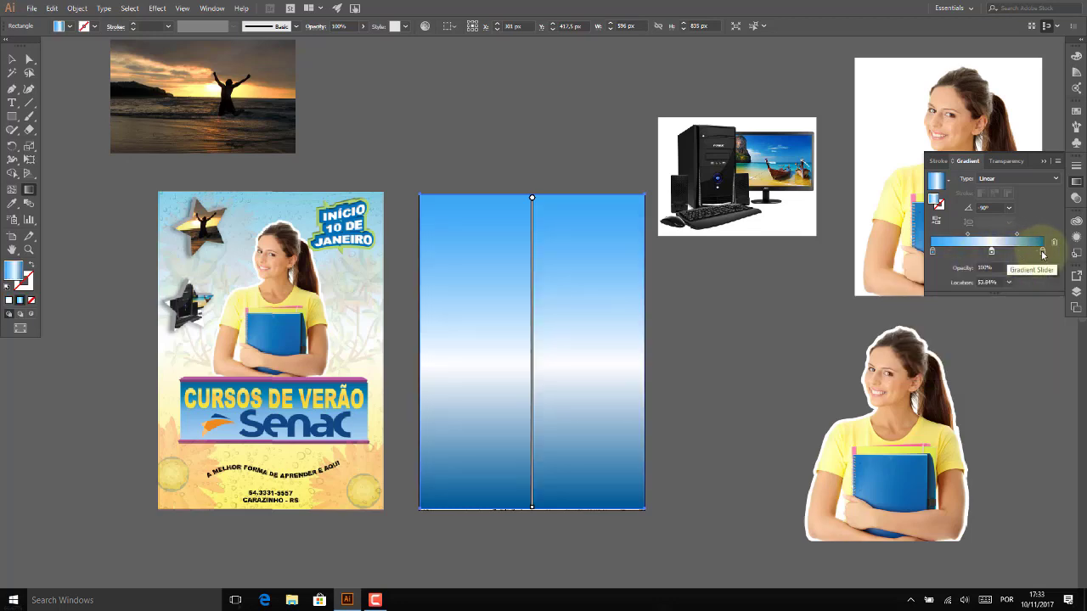
pyautogui.doubleClick(1042, 253)
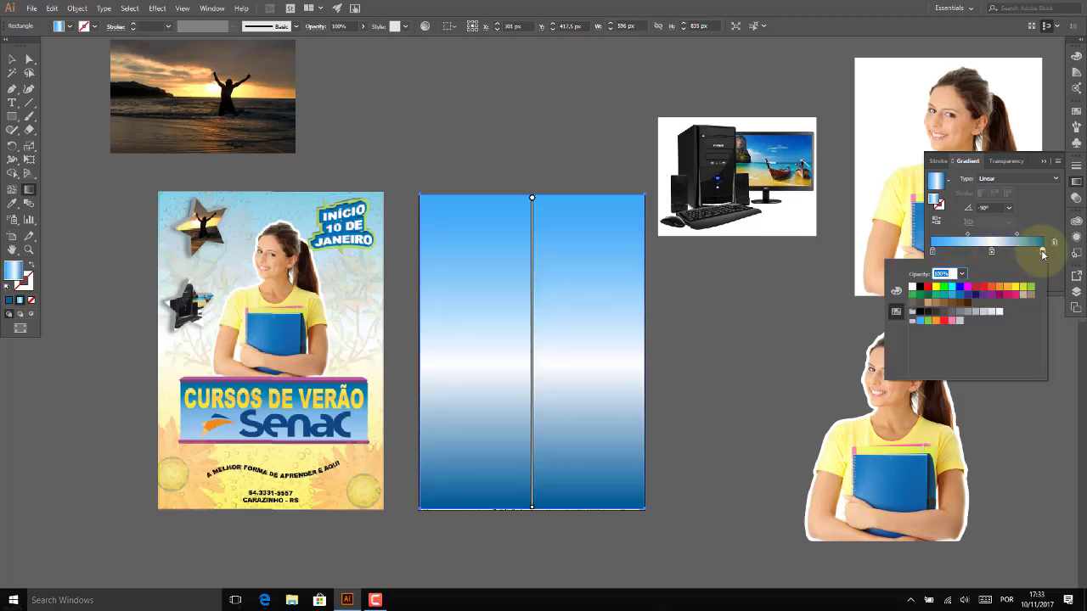
pyautogui.click(1016, 289)
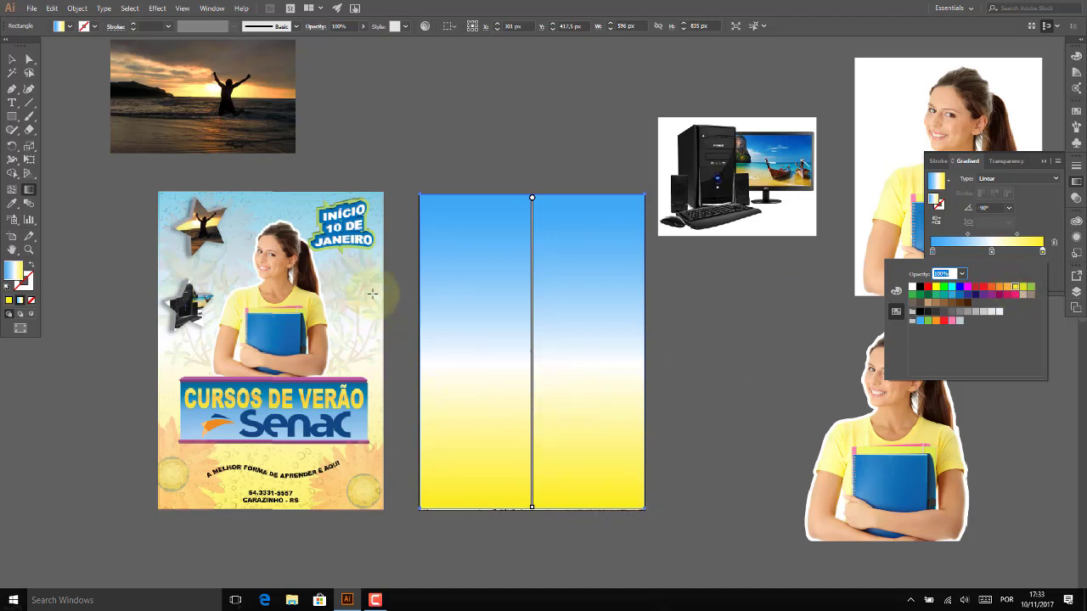
pyautogui.click(13, 57)
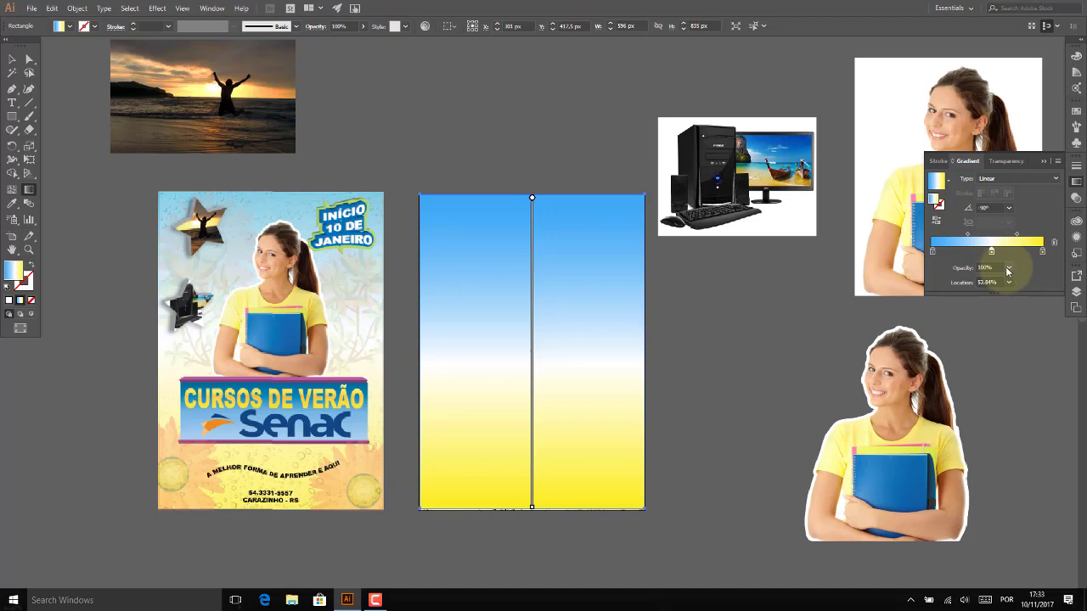
# Step: Try 30%, 50% and 70% opacity on the middle stop, then restore it to 100%
pyautogui.click(1008, 268)
pyautogui.click(1022, 317)
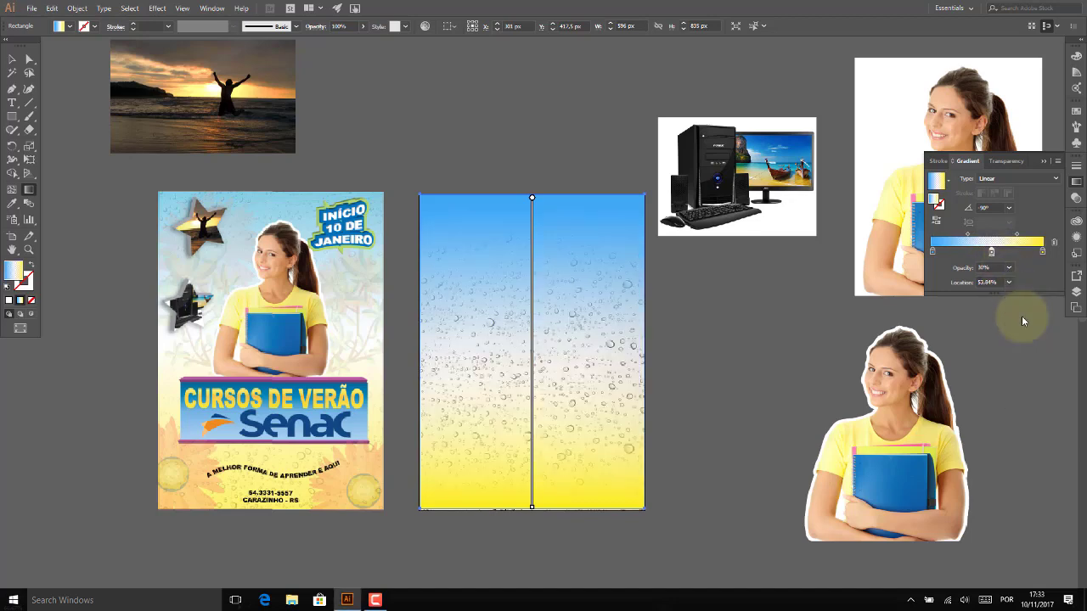
pyautogui.click(1008, 268)
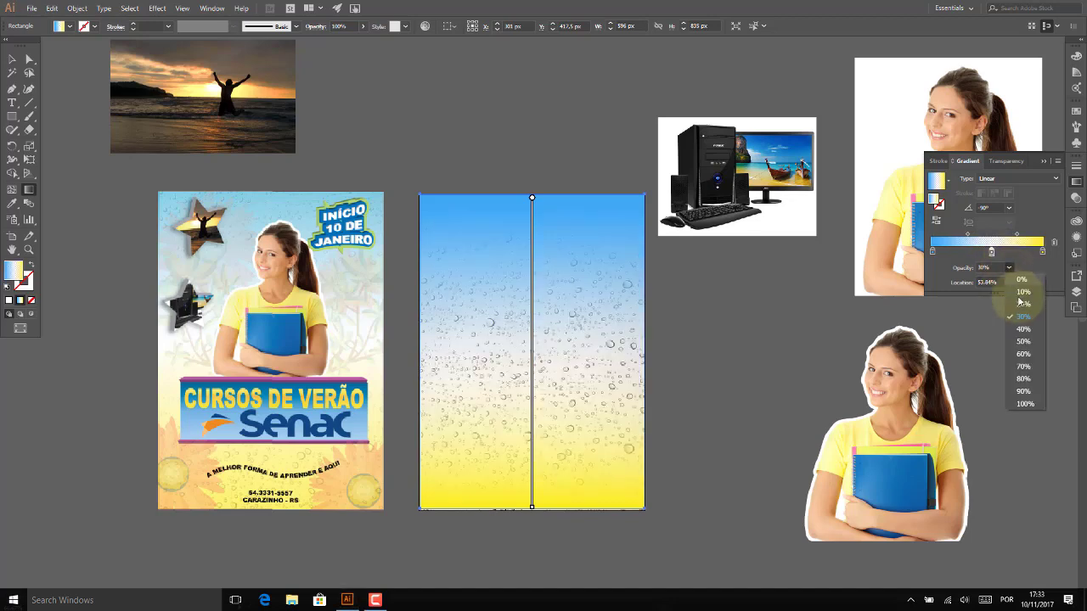
pyautogui.click(1029, 340)
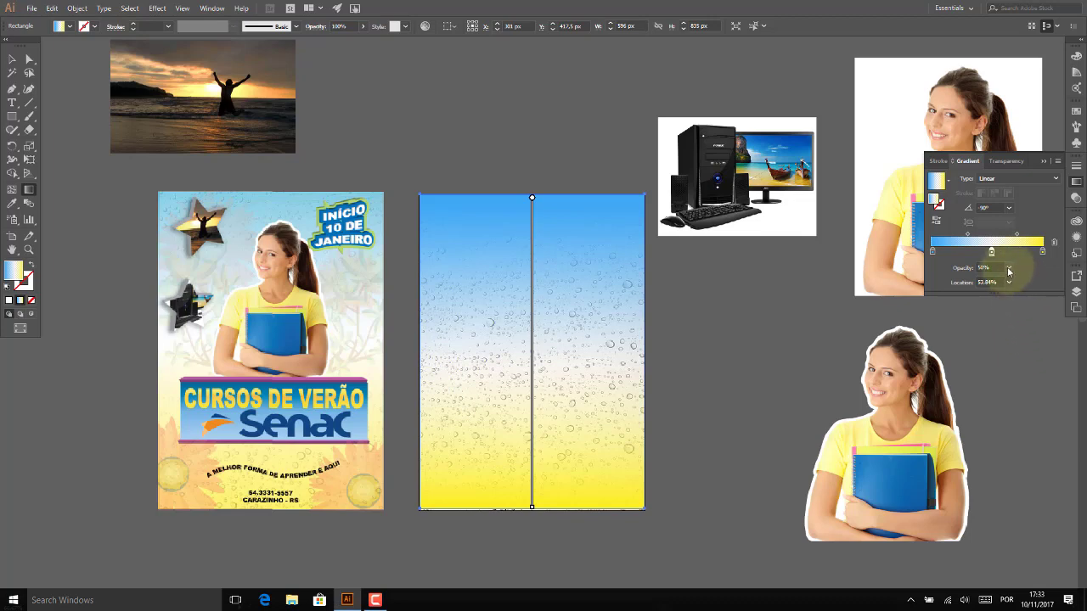
pyautogui.click(1008, 270)
pyautogui.click(1027, 363)
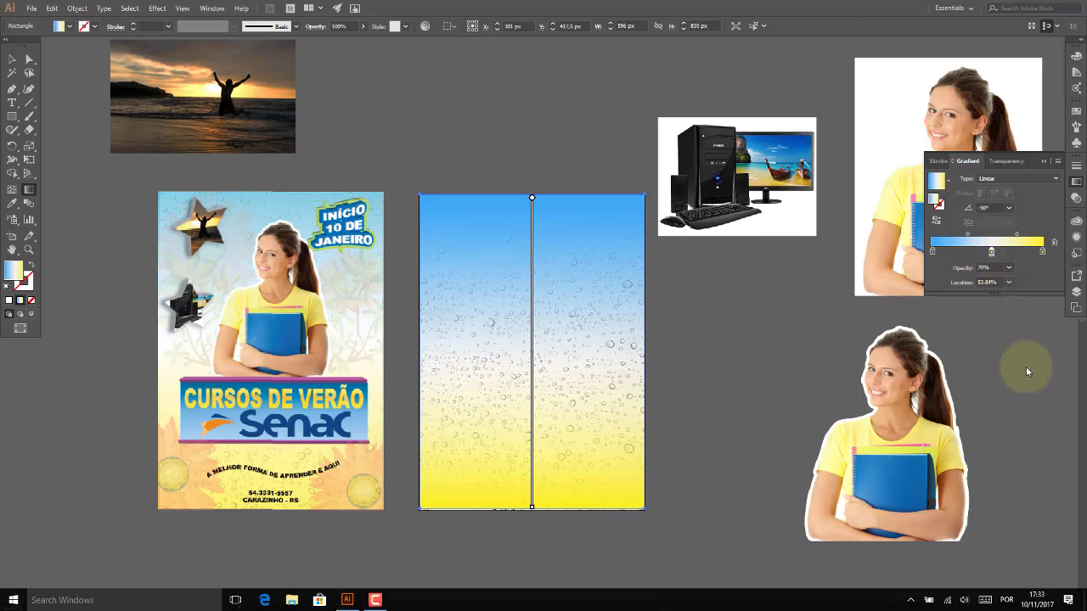
pyautogui.click(1009, 271)
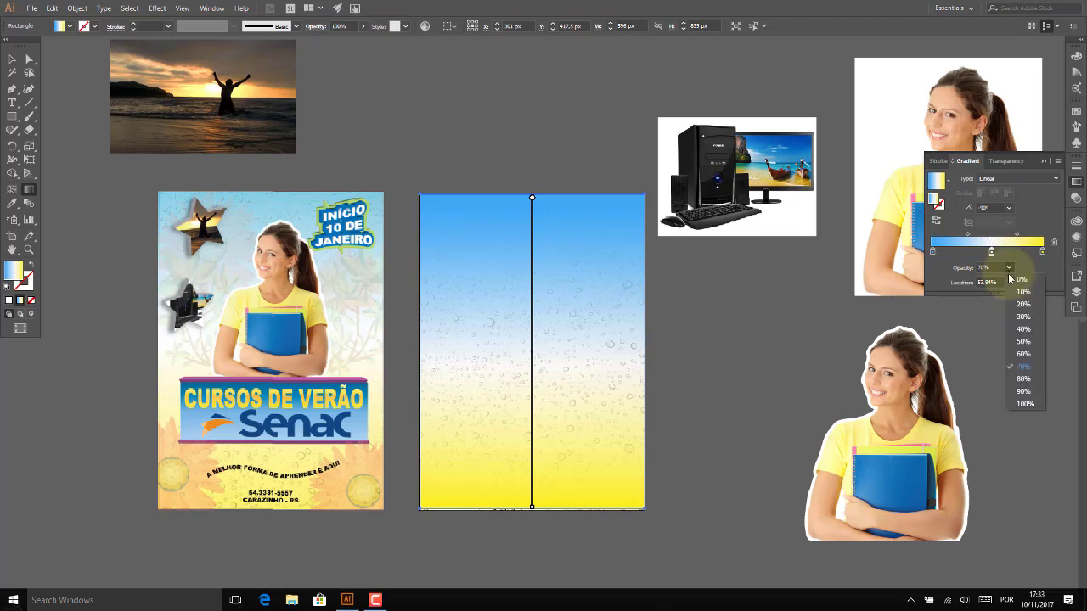
pyautogui.click(1027, 403)
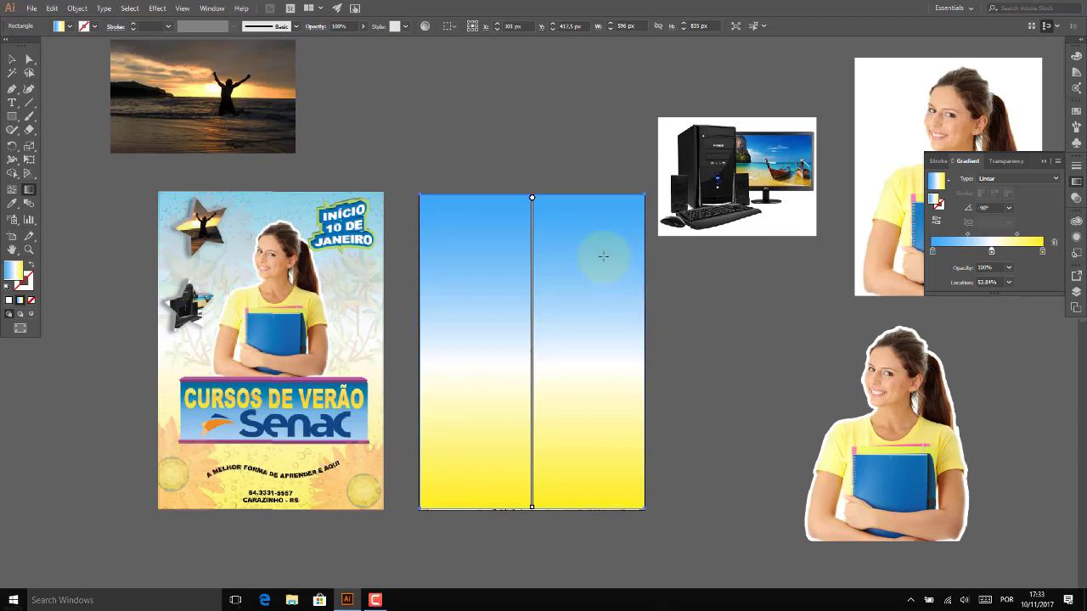
# Step: Set the gradient's blue top stop to 60% opacity
pyautogui.click(931, 253)
pyautogui.click(1009, 268)
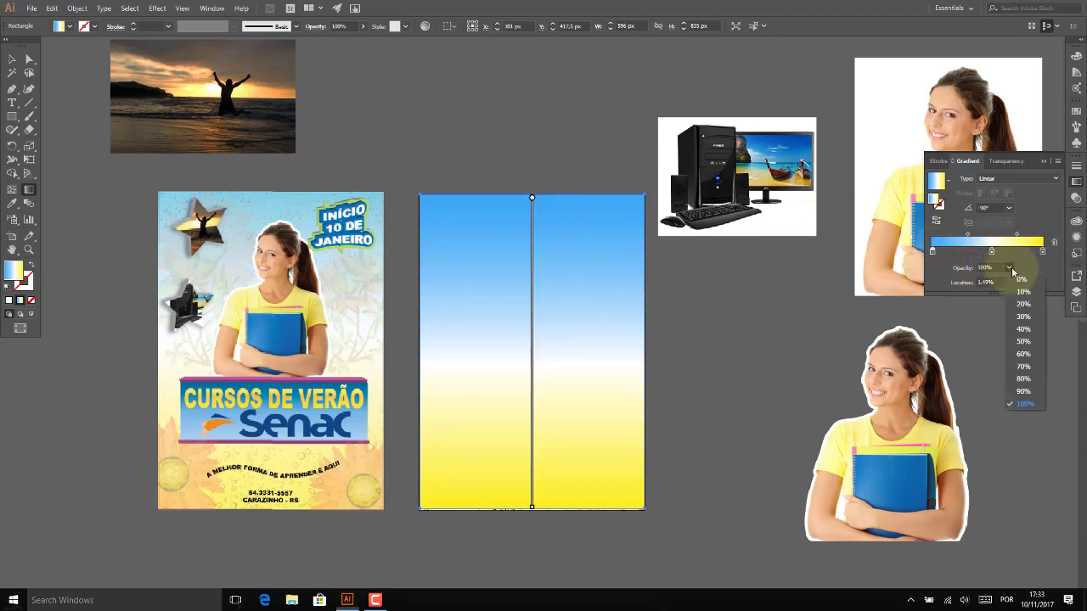
pyautogui.click(1024, 316)
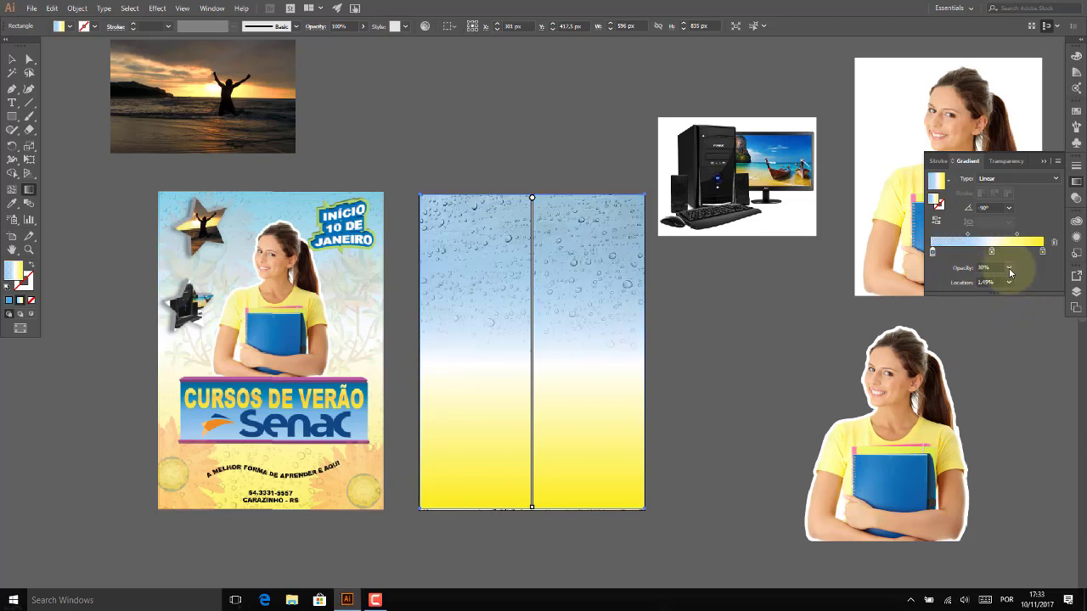
pyautogui.click(1010, 269)
pyautogui.click(1025, 348)
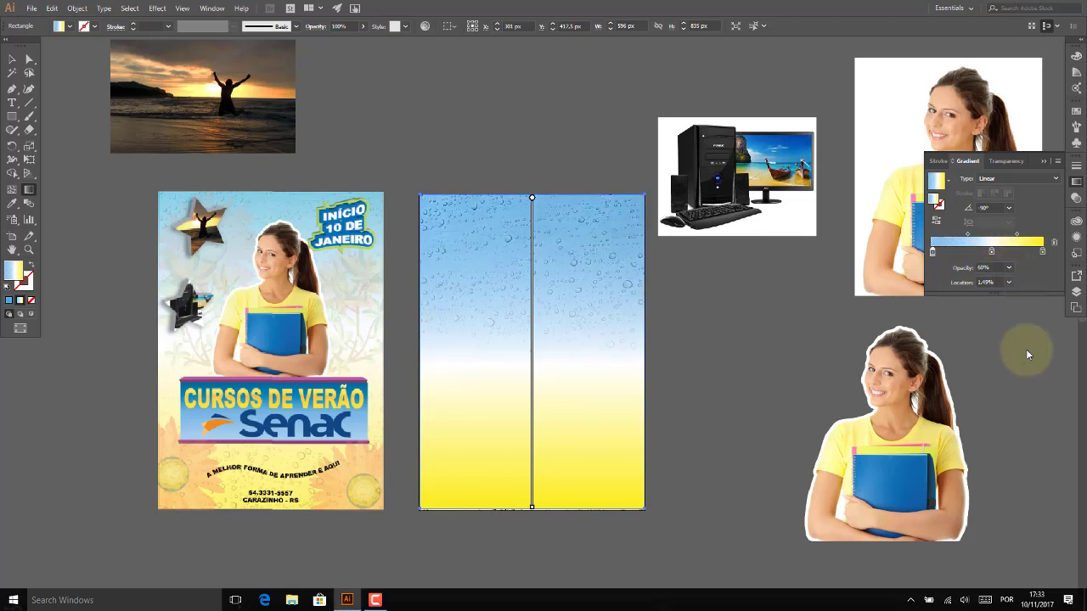
pyautogui.doubleClick(932, 254)
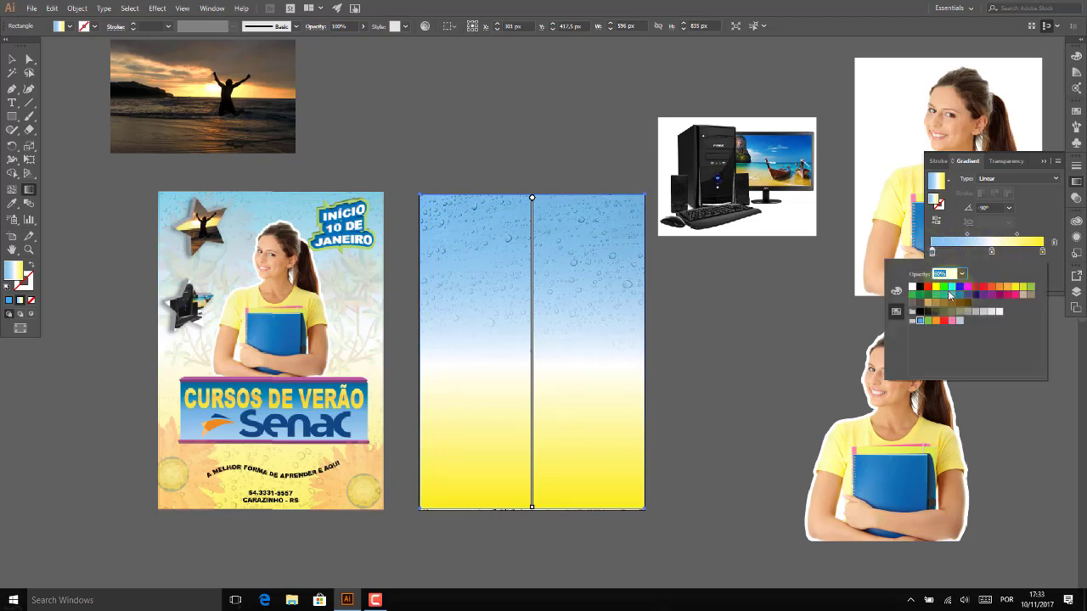
# Step: Make the top stop cyan, then tune its RGB sliders to about 42C5FF sky blue
pyautogui.click(952, 288)
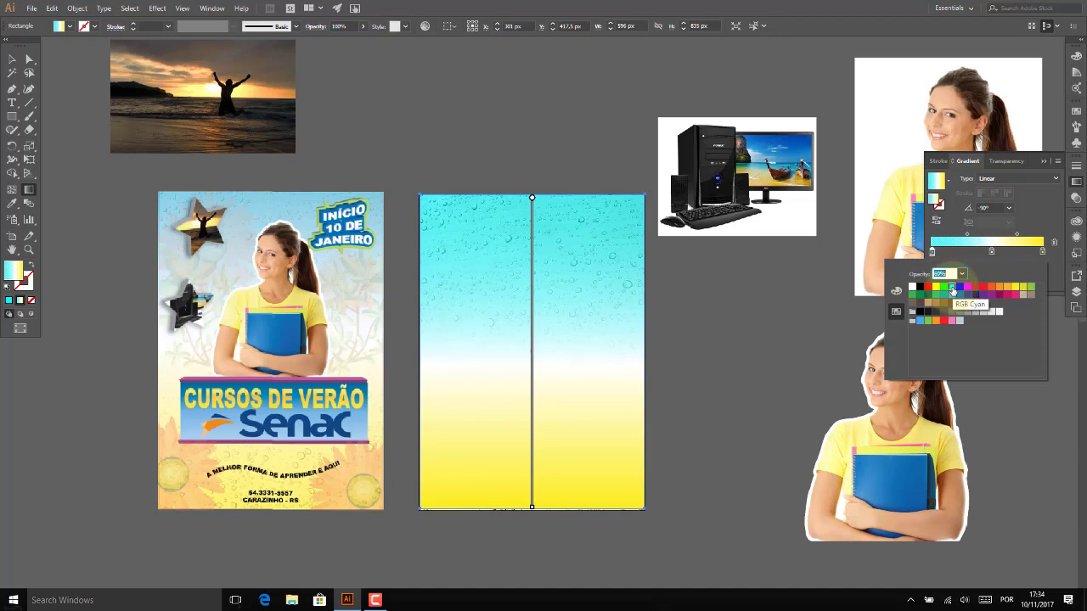
pyautogui.click(897, 291)
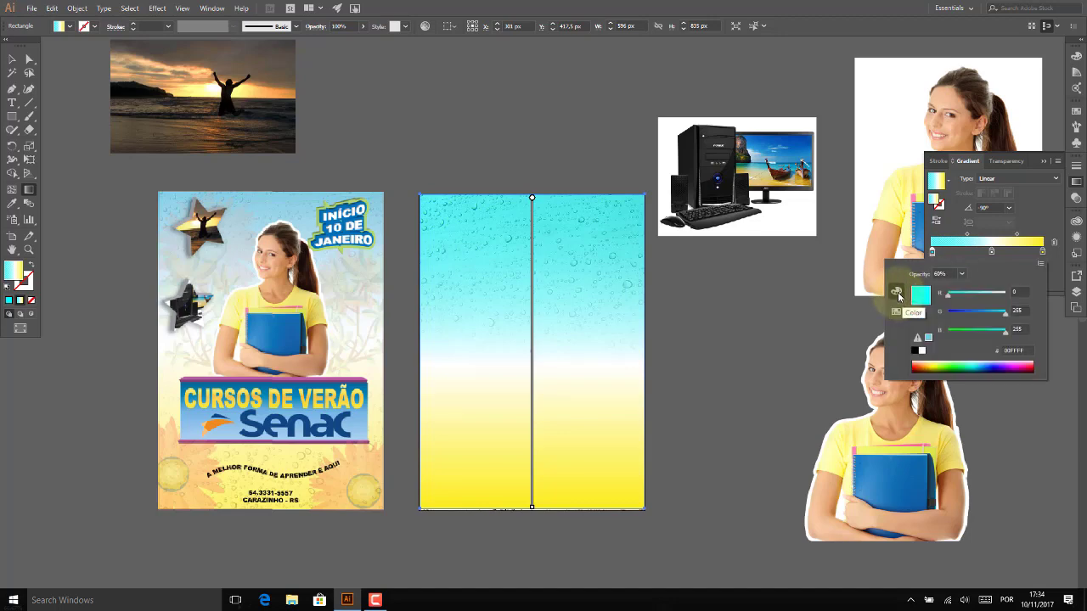
pyautogui.moveTo(1005, 314); pyautogui.dragTo(995, 312)
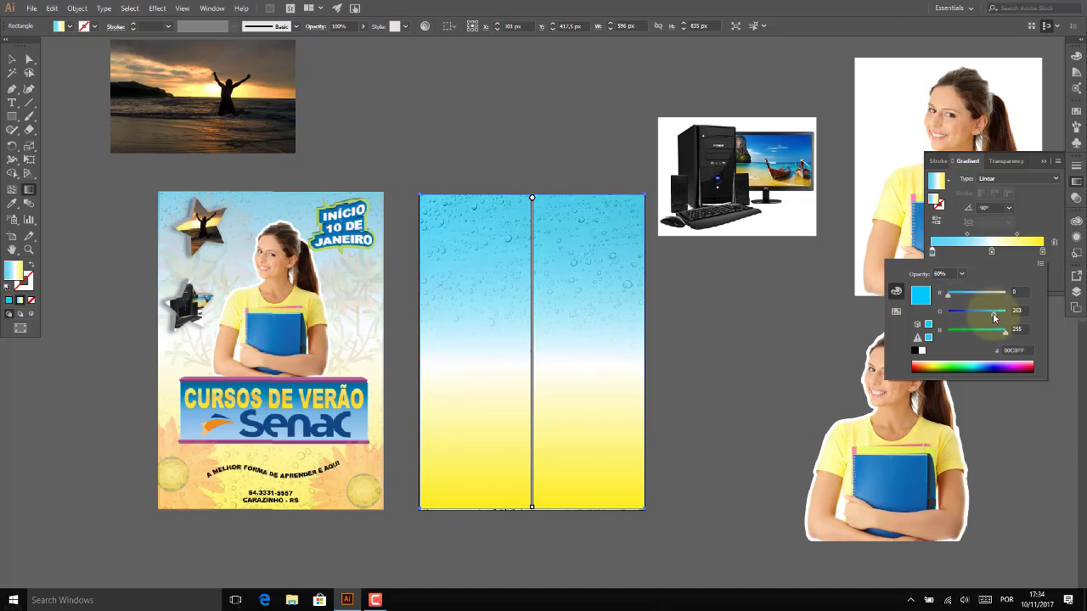
pyautogui.moveTo(987, 314); pyautogui.dragTo(992, 311)
pyautogui.moveTo(986, 311); pyautogui.dragTo(991, 317)
pyautogui.moveTo(991, 317); pyautogui.dragTo(1012, 335)
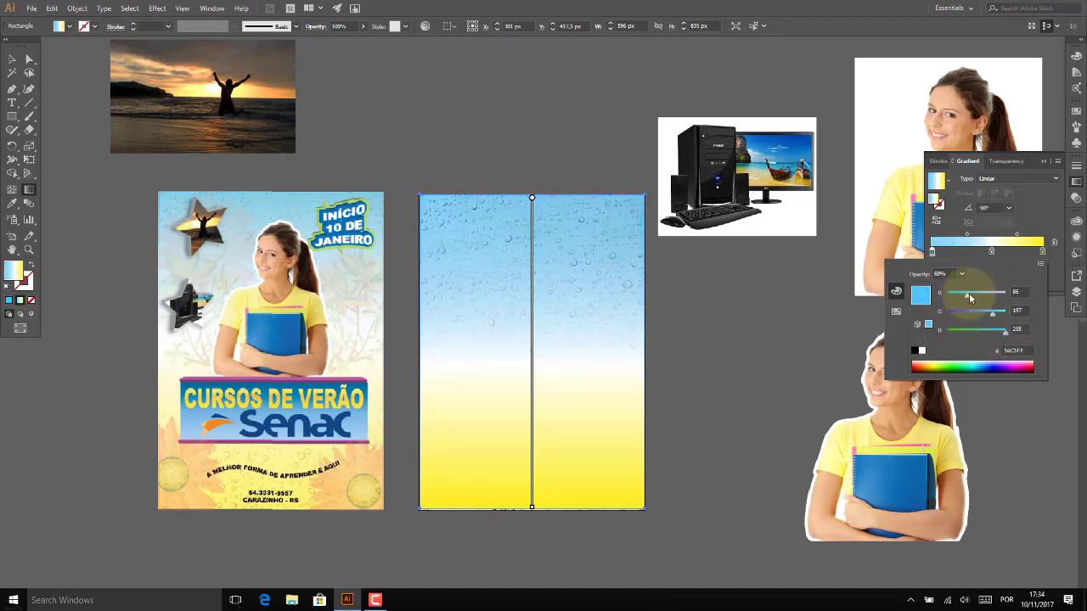
pyautogui.moveTo(968, 293); pyautogui.dragTo(964, 292)
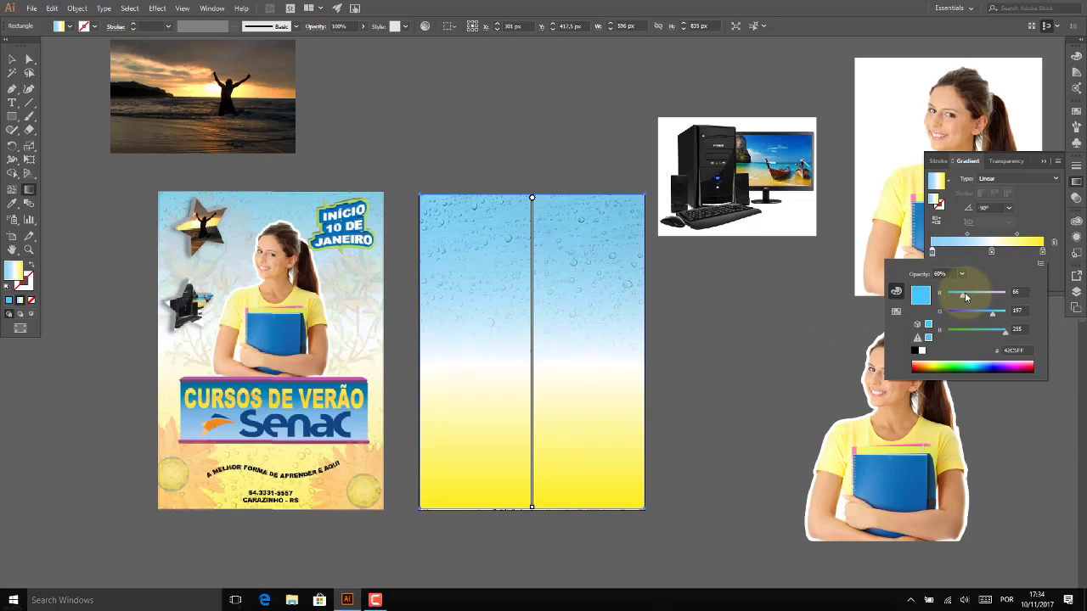
# Step: Set the gradient's blue top stop to 70% and yellow bottom stop to 80% opacity, then deselect
pyautogui.click(1042, 251)
pyautogui.click(1008, 268)
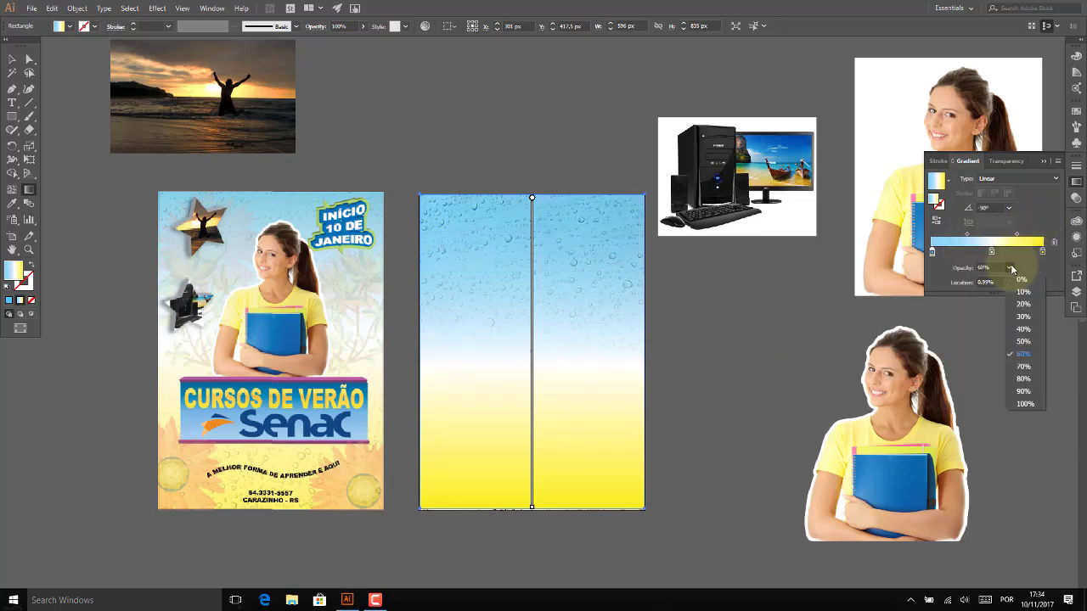
pyautogui.click(1023, 367)
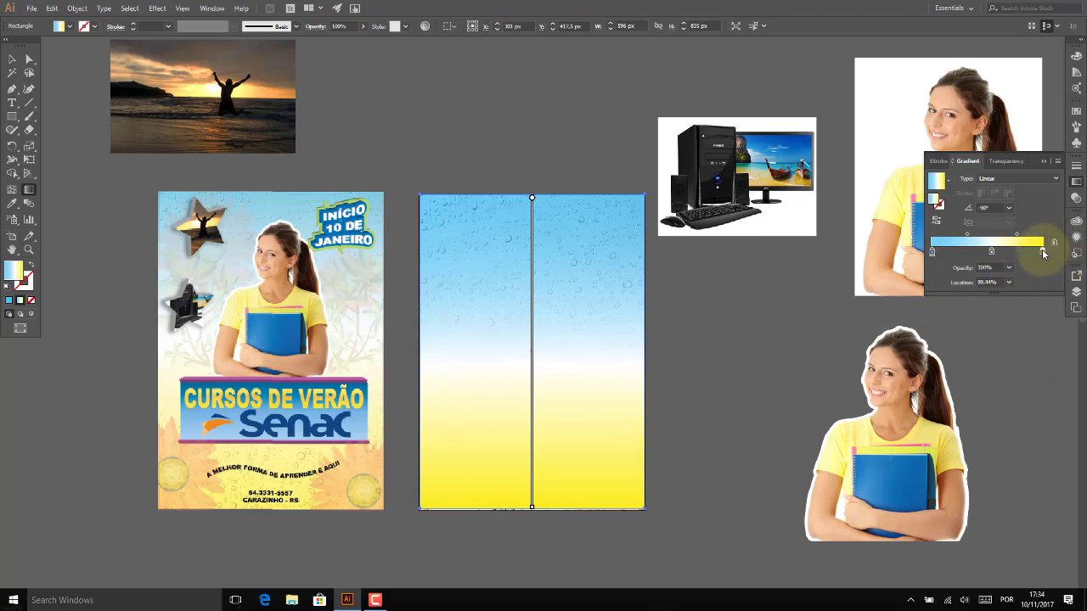
pyautogui.click(1008, 268)
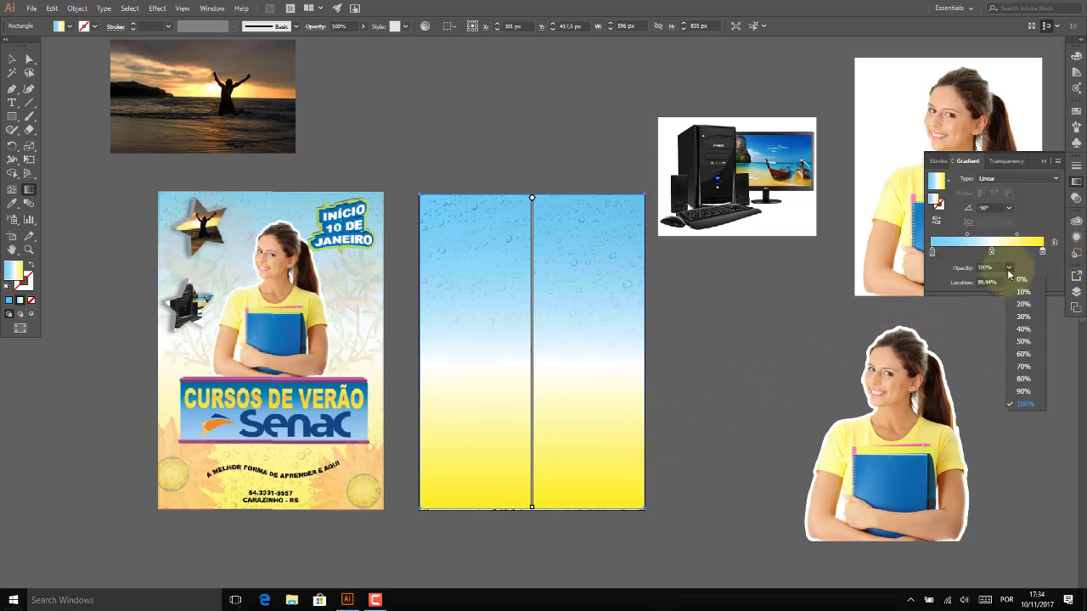
pyautogui.click(1023, 379)
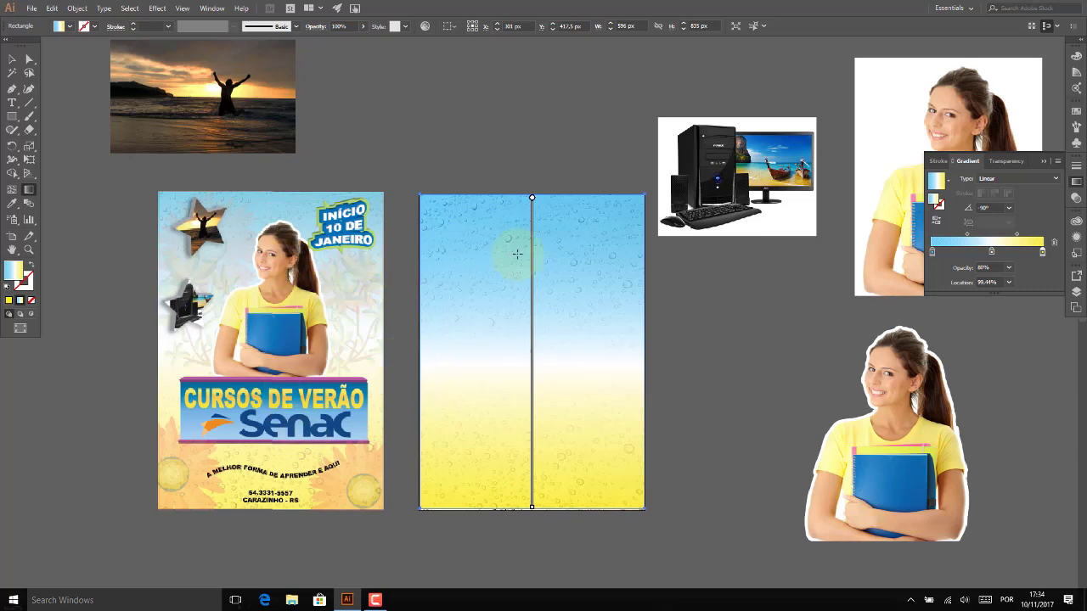
pyautogui.click(14, 62)
# Step: With nothing selected, open the Symbols panel flyout to reach the Open Symbol Library submenu
pyautogui.click(395, 65)
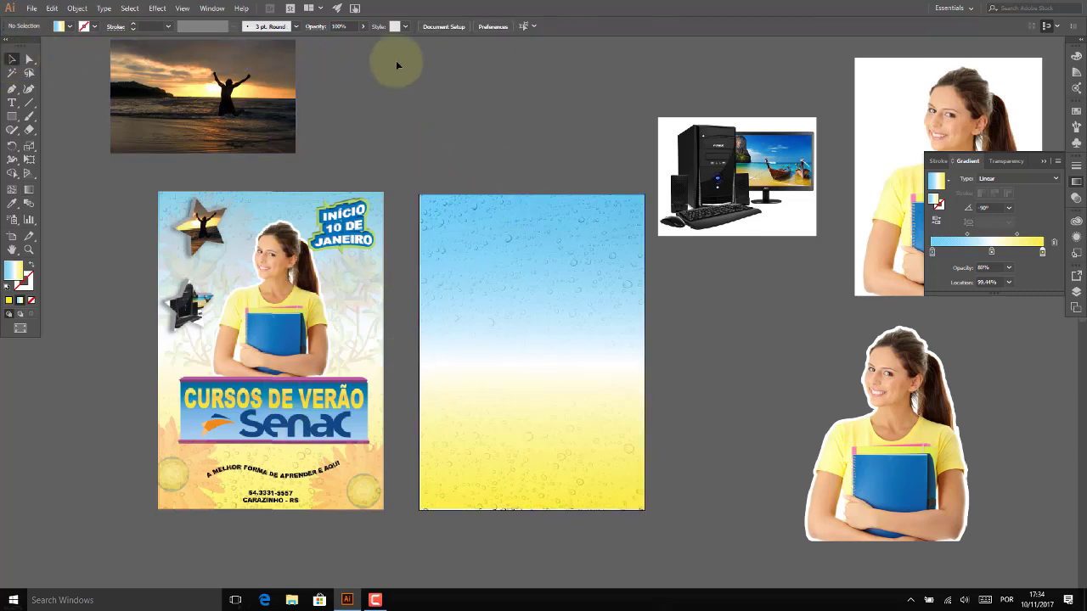
pyautogui.click(1076, 144)
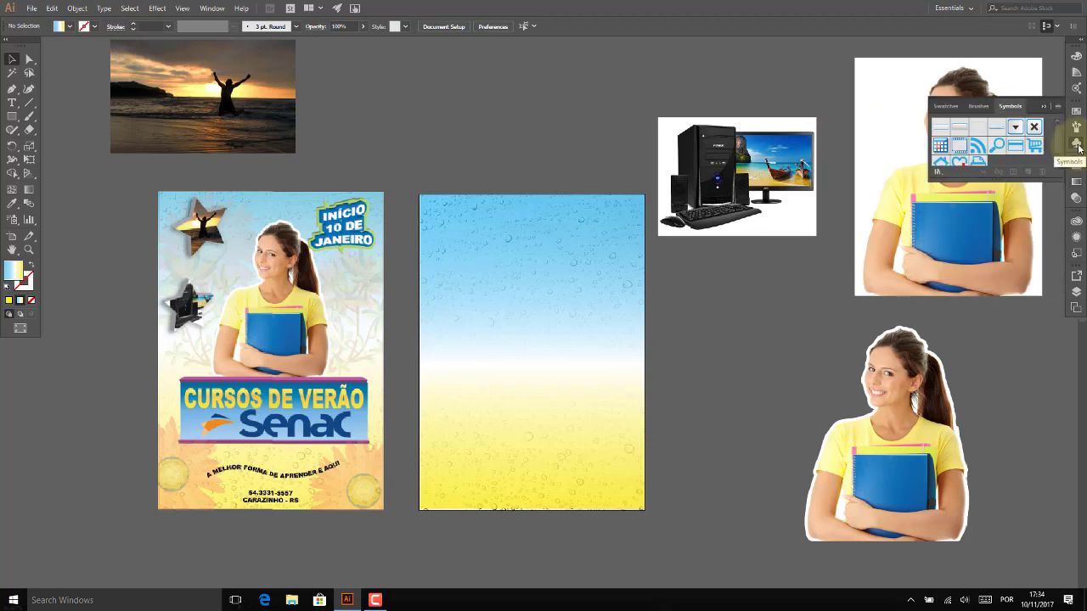
pyautogui.click(1076, 145)
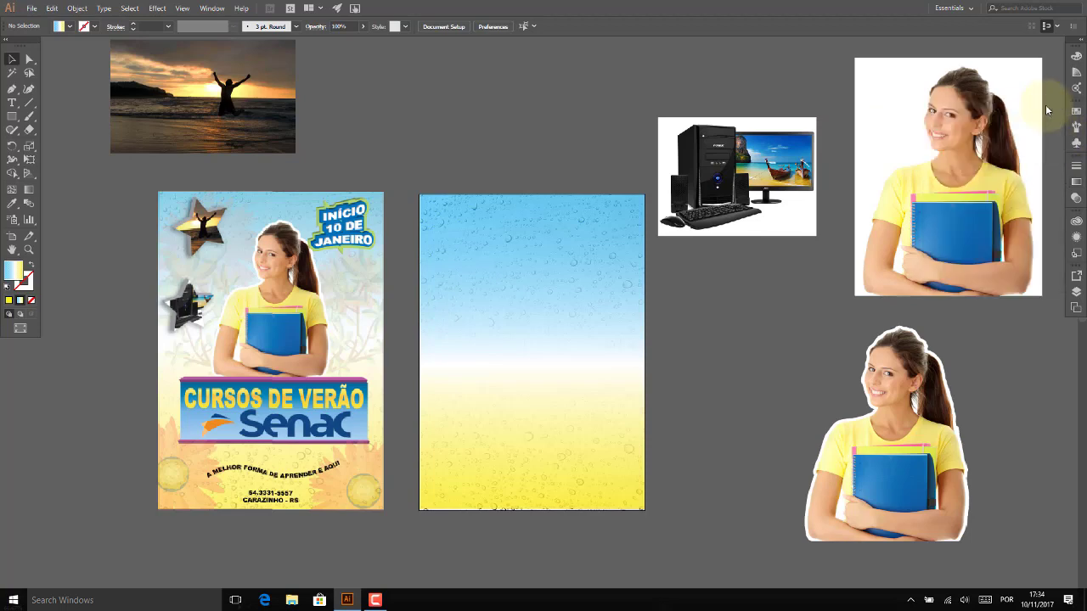
pyautogui.click(1076, 144)
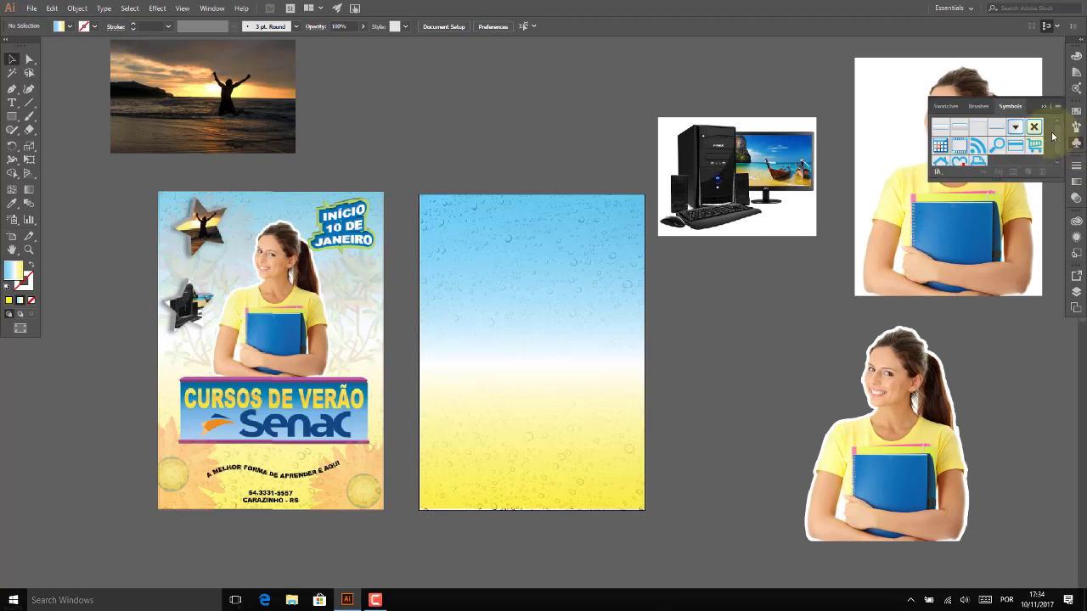
pyautogui.click(1058, 107)
pyautogui.moveTo(986, 332)
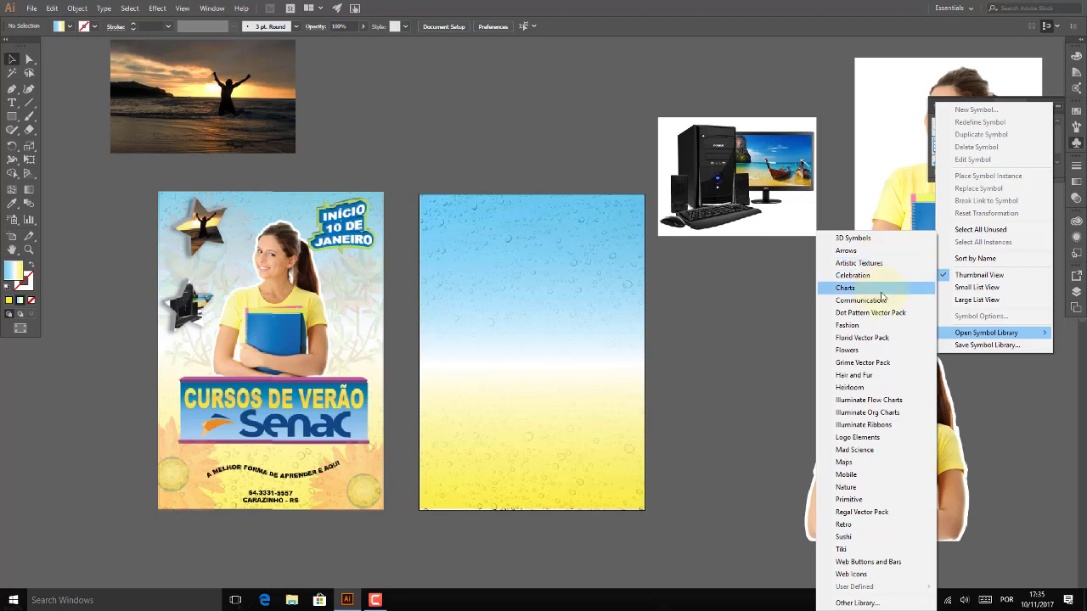
# Step: Open the Flowers symbol library and scatter several orange gerbera symbols across the gradient artboard
pyautogui.click(885, 355)
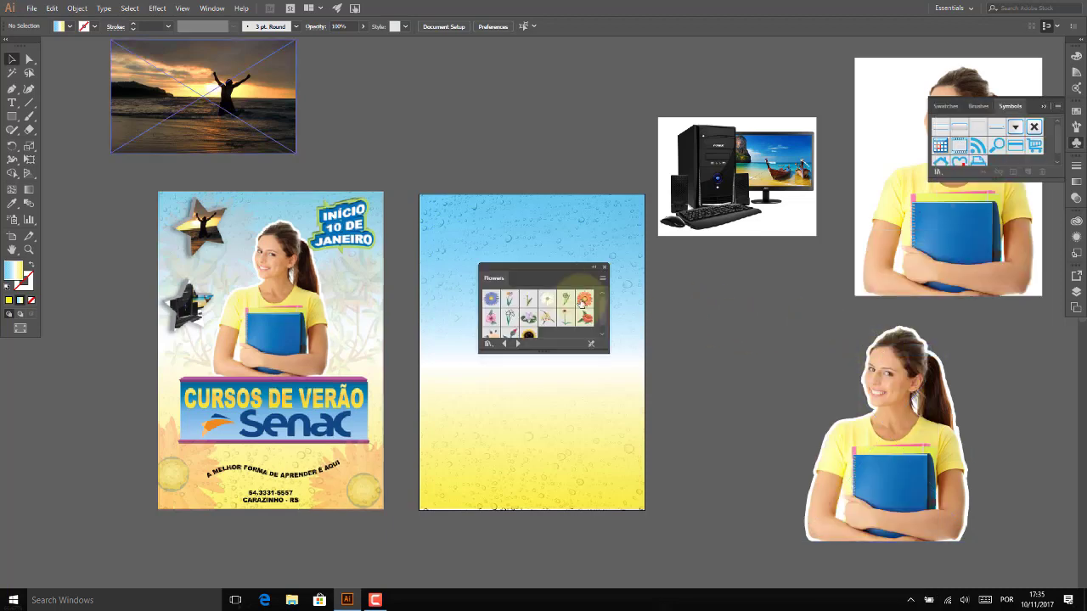
pyautogui.moveTo(545, 269); pyautogui.dragTo(775, 272)
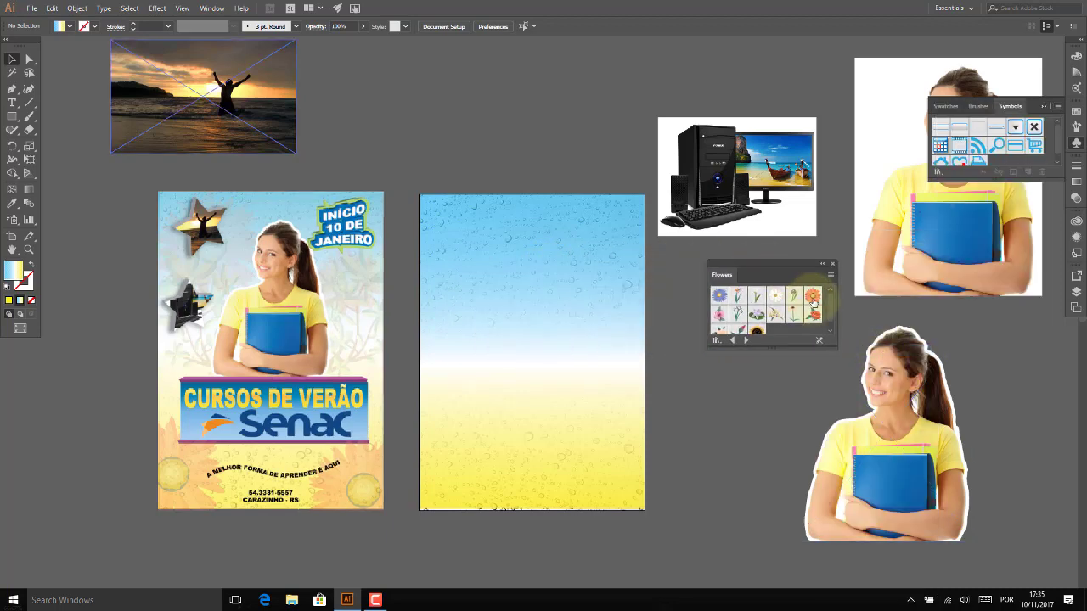
pyautogui.click(813, 301)
pyautogui.moveTo(624, 448); pyautogui.dragTo(622, 445)
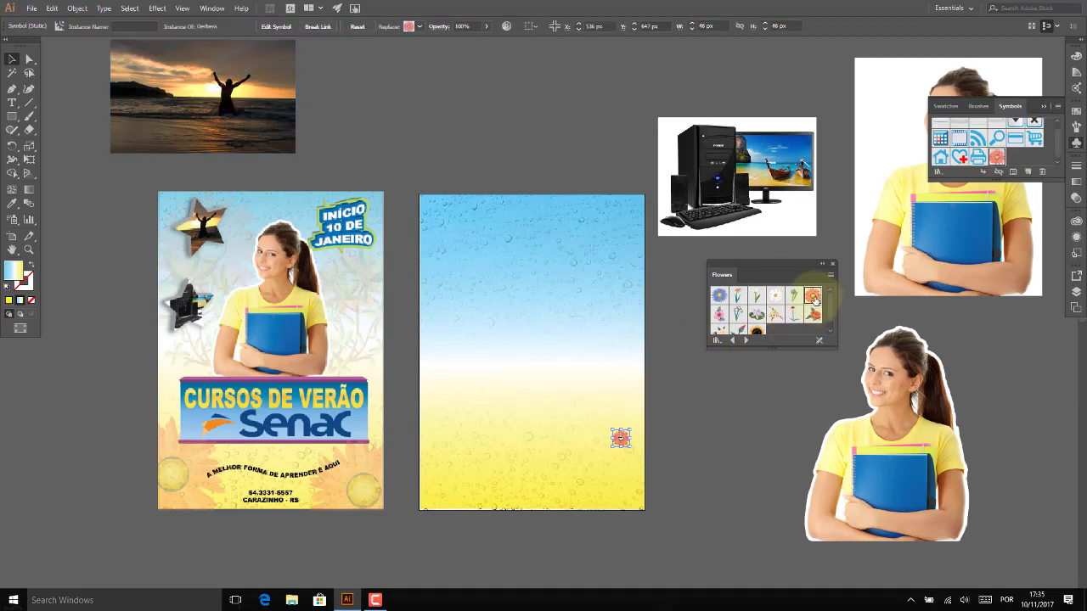
pyautogui.moveTo(814, 301); pyautogui.dragTo(601, 412)
pyautogui.moveTo(464, 494); pyautogui.dragTo(463, 487)
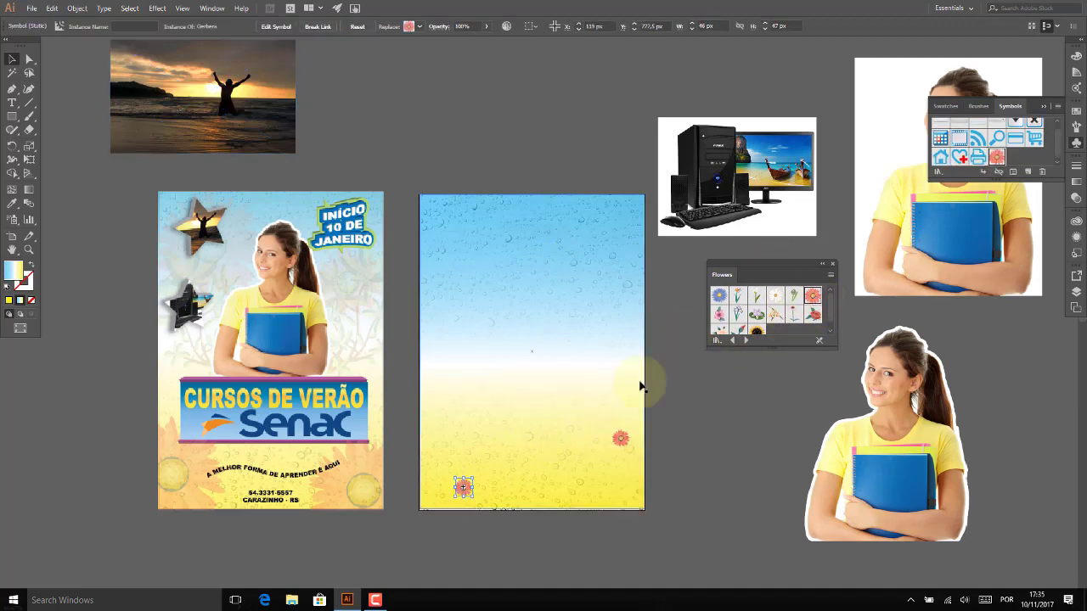
pyautogui.click(812, 294)
pyautogui.moveTo(809, 290); pyautogui.dragTo(593, 301)
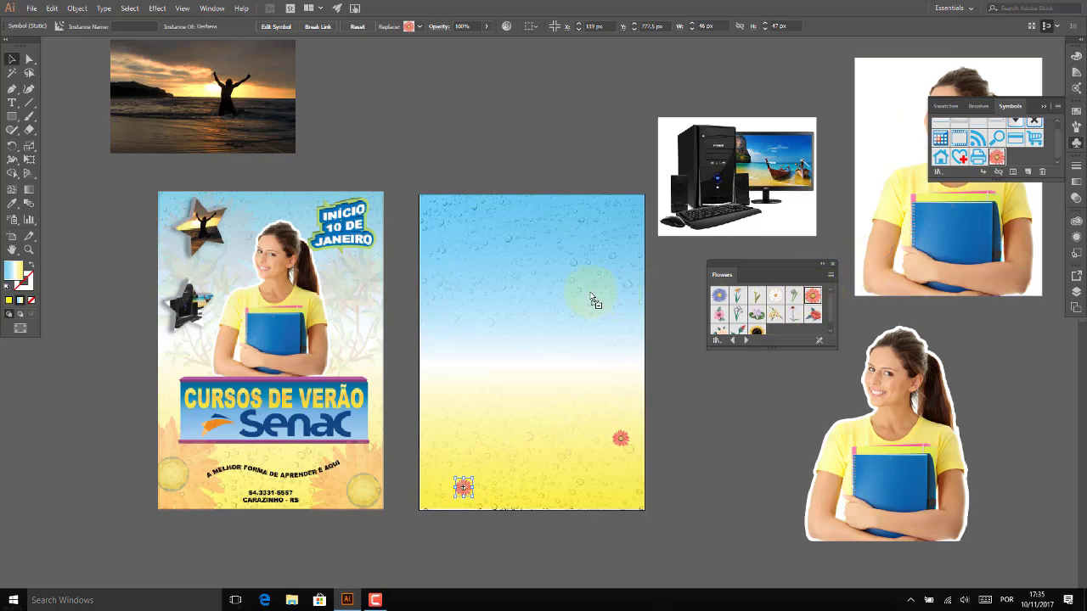
pyautogui.moveTo(464, 218); pyautogui.dragTo(465, 218)
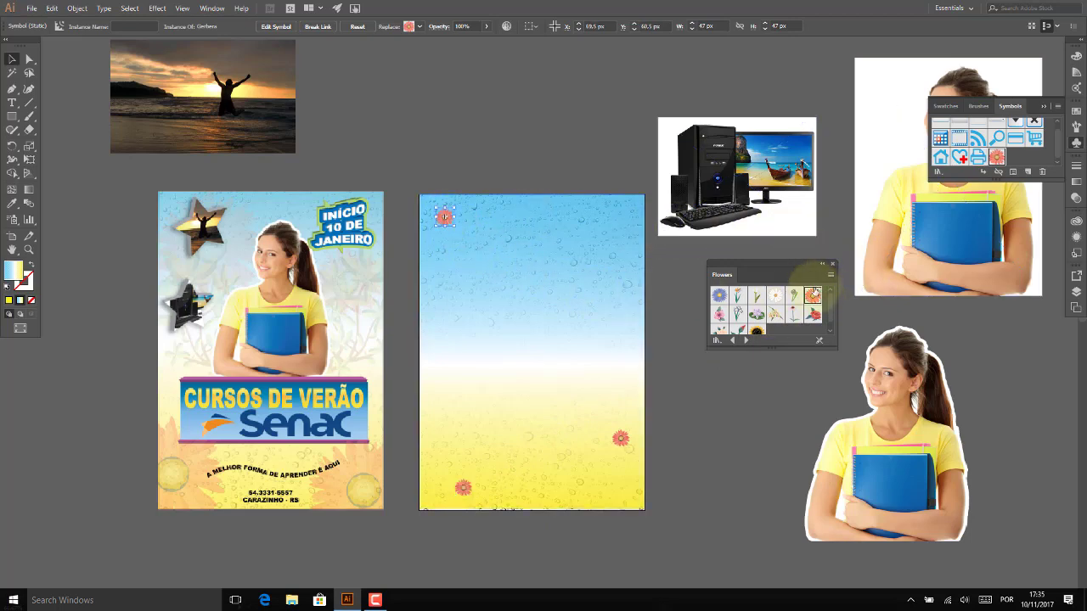
pyautogui.moveTo(812, 294)
pyautogui.mouseDown()
pyautogui.moveTo(617, 309)
pyautogui.moveTo(606, 301)
pyautogui.mouseUp()
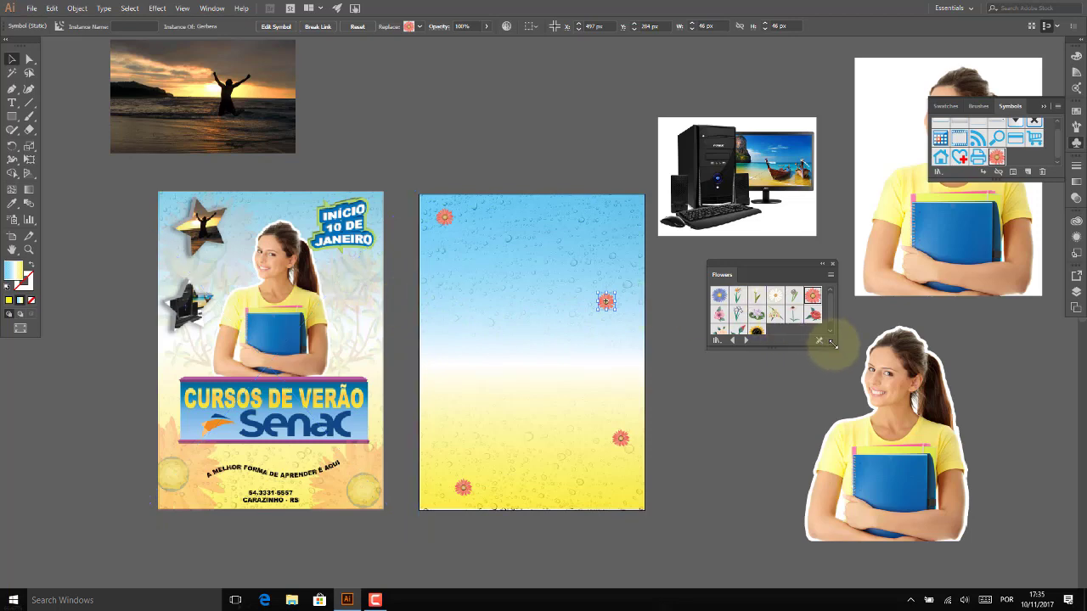
# Step: Enlarge the upper-right gerbera, reposition it, and lower its opacity to make it faint
pyautogui.moveTo(832, 344); pyautogui.dragTo(844, 374)
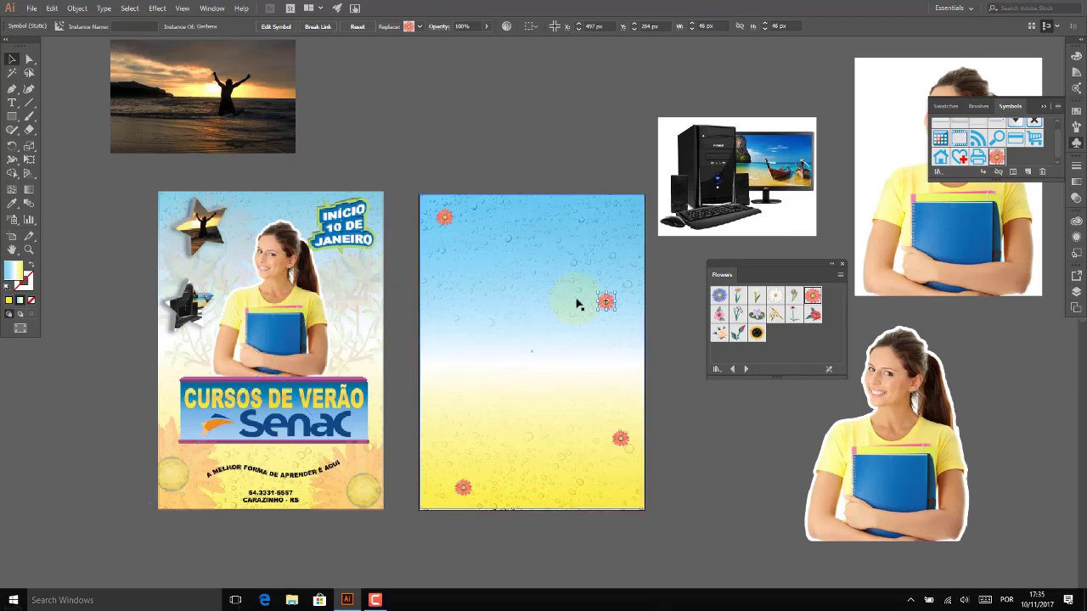
pyautogui.click(606, 302)
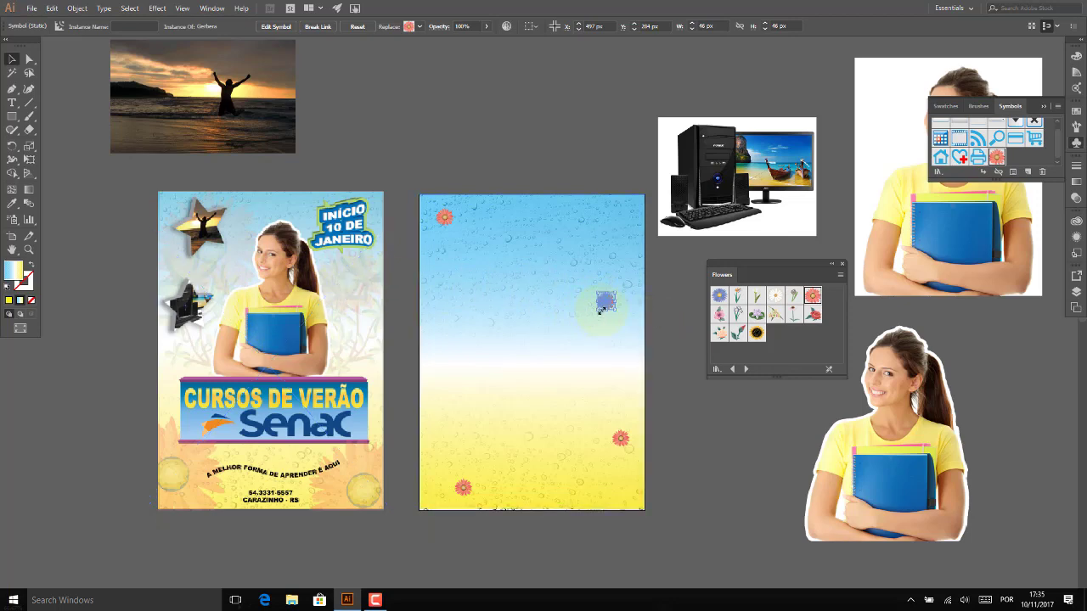
pyautogui.moveTo(596, 312); pyautogui.dragTo(552, 355)
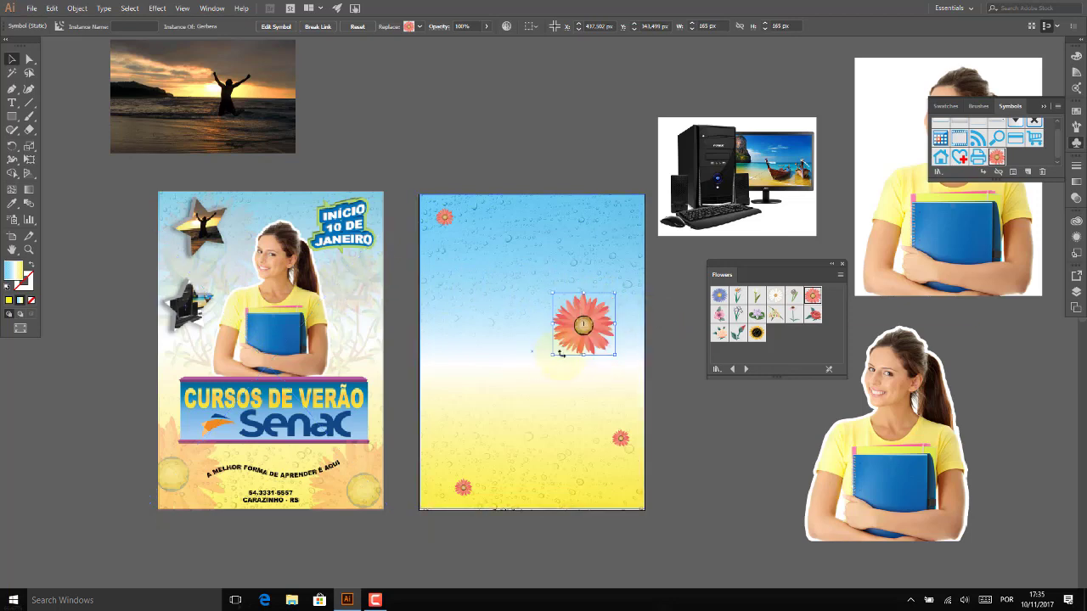
pyautogui.moveTo(597, 324); pyautogui.dragTo(622, 300)
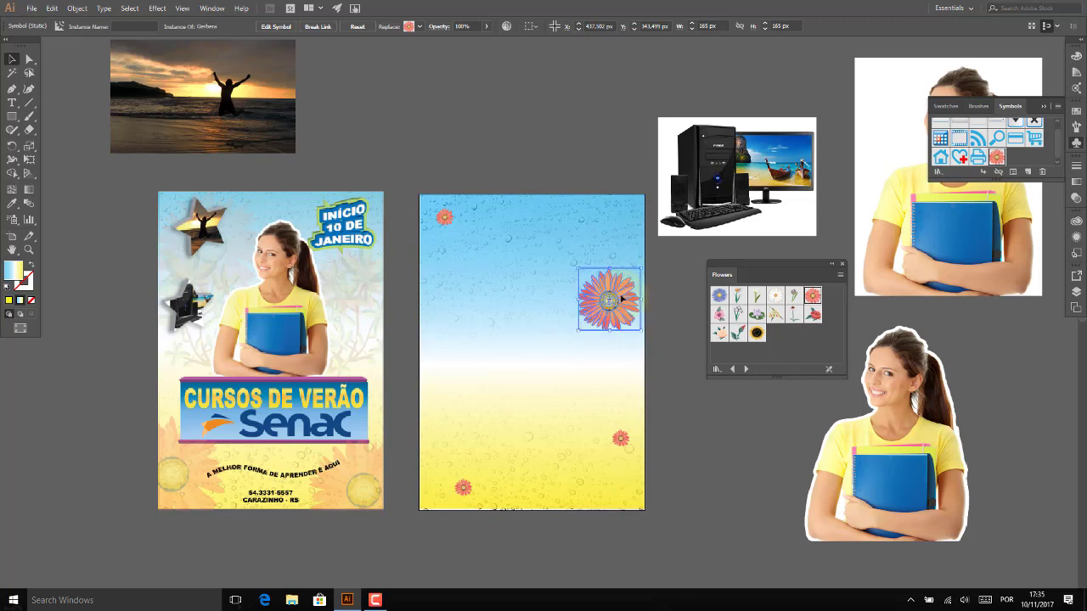
pyautogui.click(486, 27)
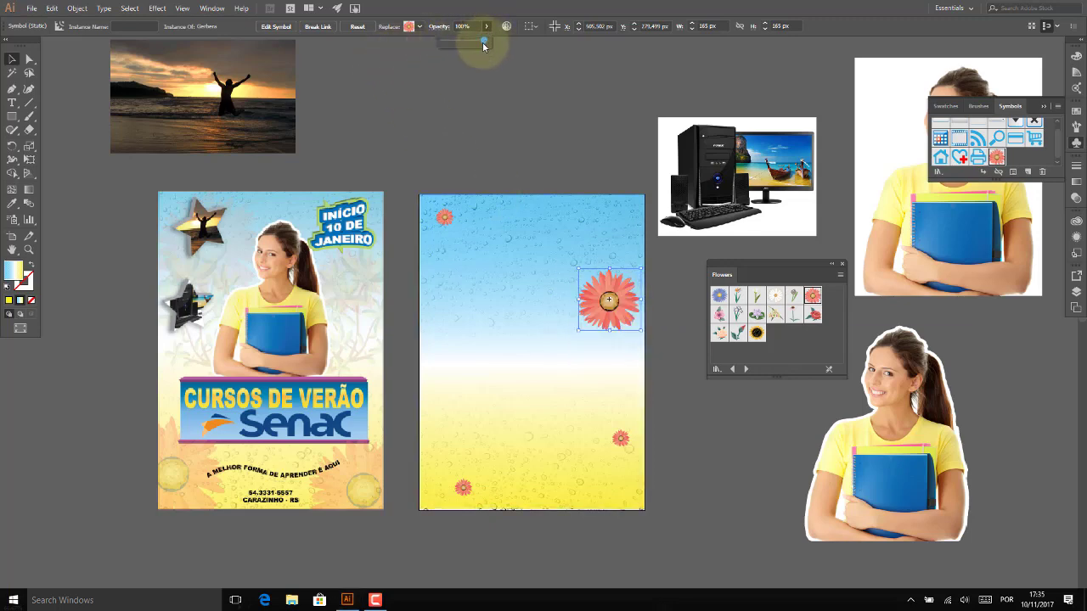
pyautogui.moveTo(485, 43); pyautogui.dragTo(451, 35)
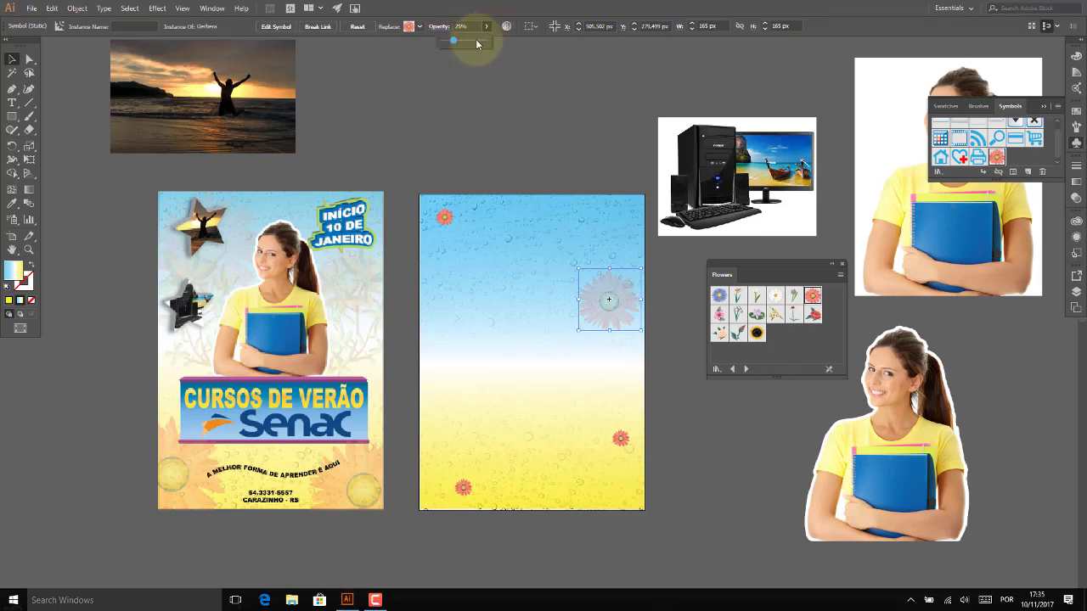
# Step: Enlarge the top-left gerbera, move it into the corner, and fade it to 40% opacity
pyautogui.click(452, 227)
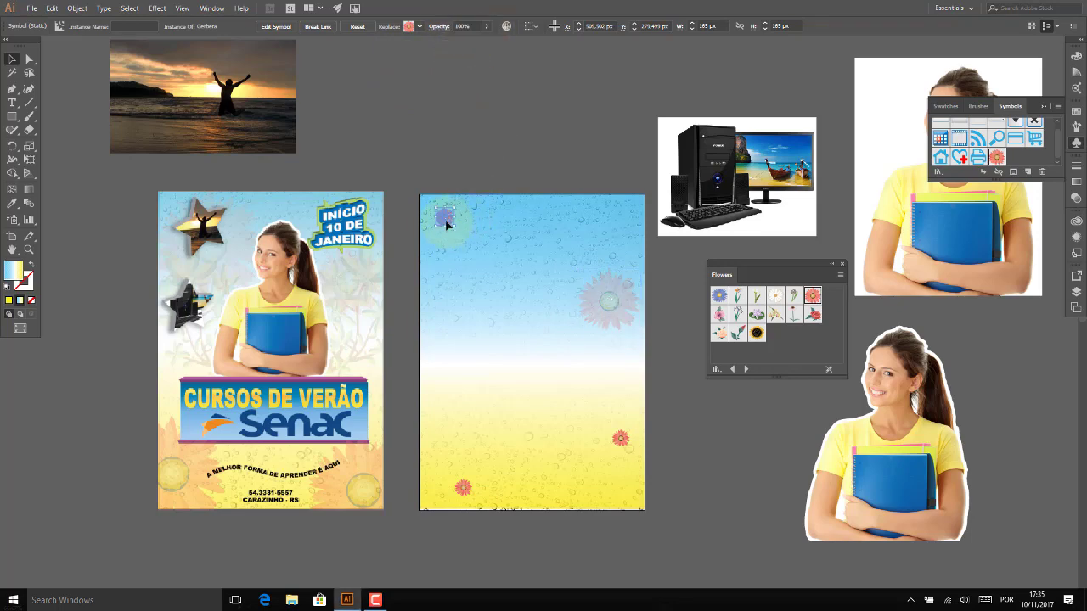
pyautogui.moveTo(461, 234); pyautogui.dragTo(526, 297)
pyautogui.moveTo(488, 258); pyautogui.dragTo(464, 245)
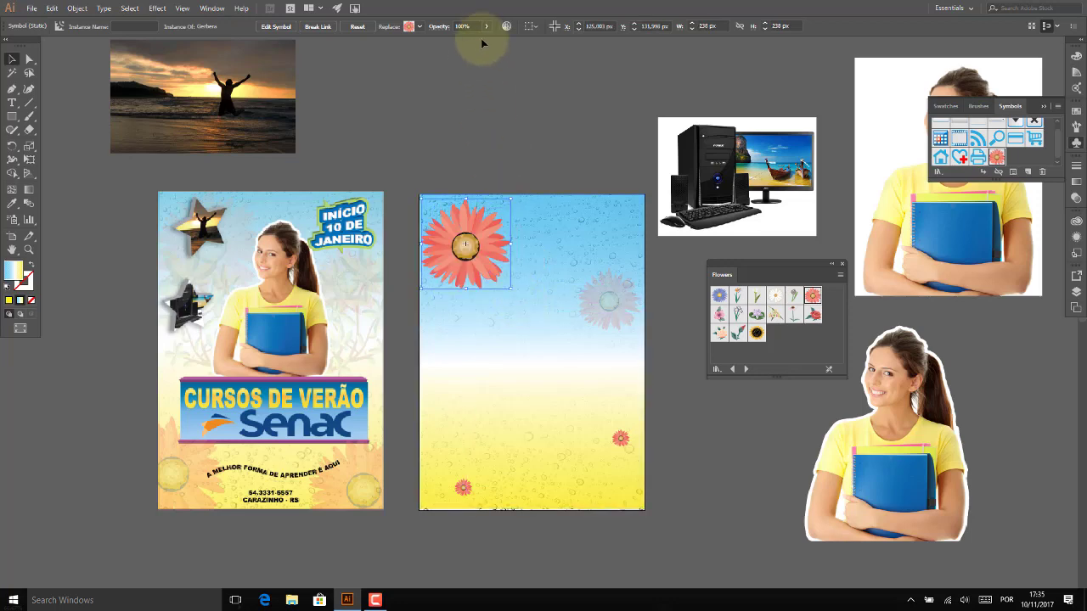
pyautogui.click(485, 28)
pyautogui.moveTo(479, 40); pyautogui.dragTo(450, 36)
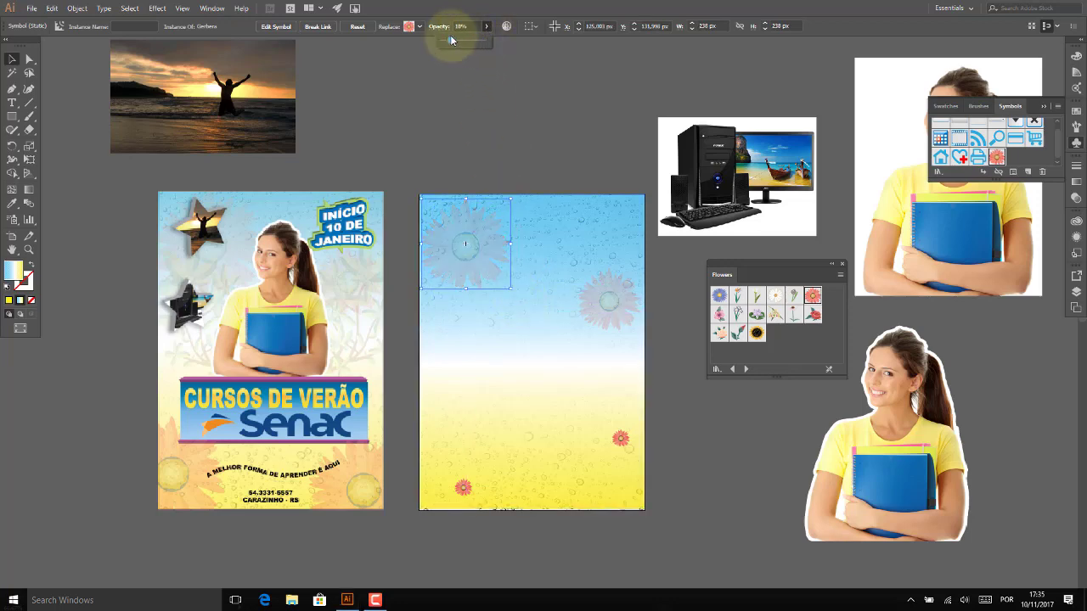
# Step: Enlarge the bottom gerbera, move it over the bottom-left corner, and fade it to 32% opacity
pyautogui.click(464, 489)
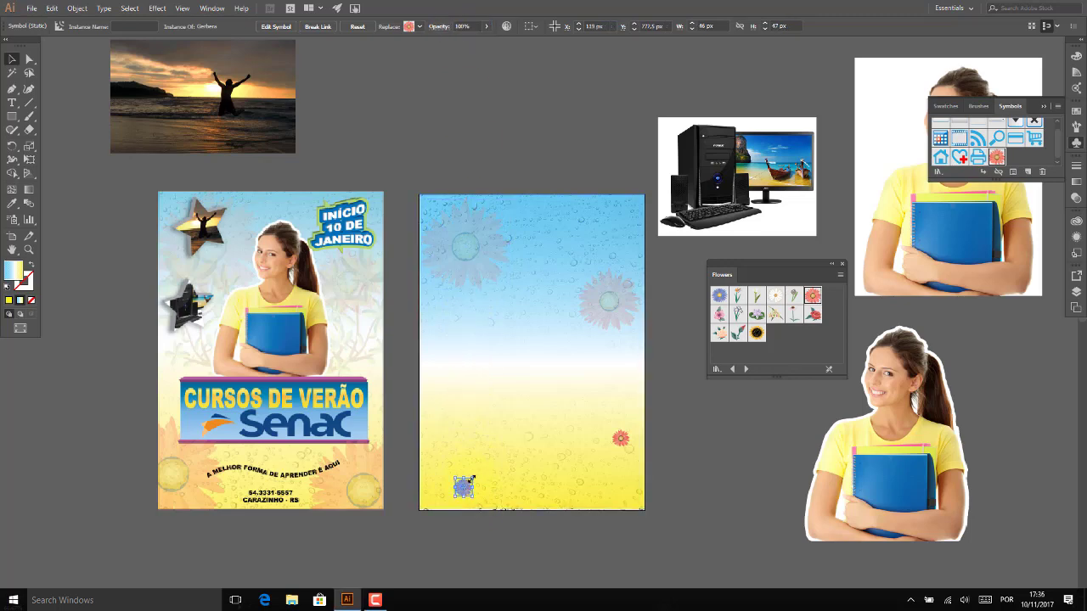
pyautogui.moveTo(473, 478)
pyautogui.mouseDown()
pyautogui.moveTo(571, 390)
pyautogui.moveTo(572, 370)
pyautogui.mouseUp()
pyautogui.moveTo(532, 430); pyautogui.dragTo(456, 477)
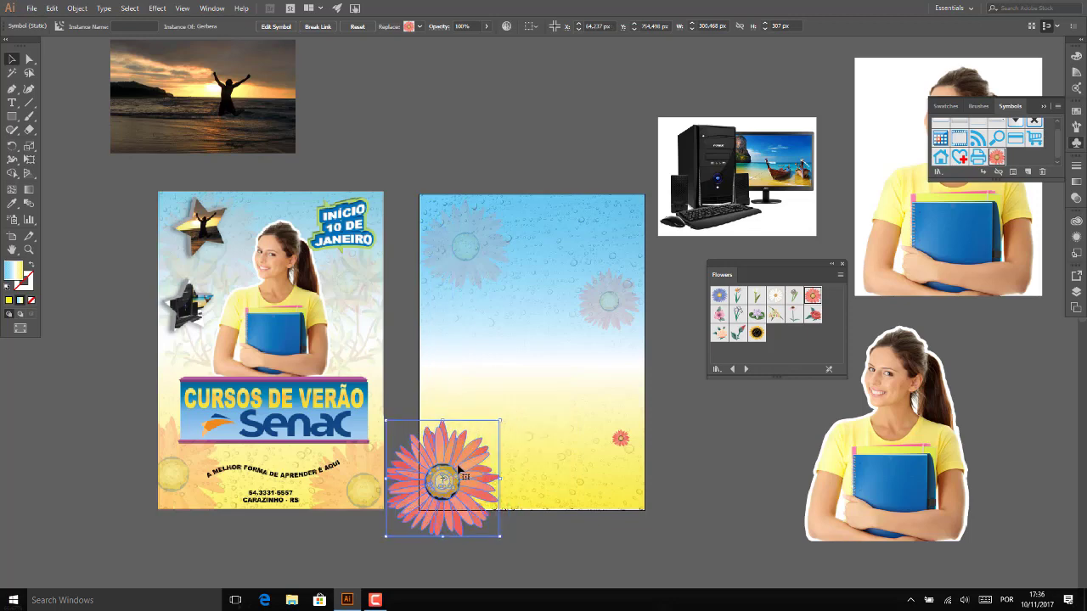
pyautogui.click(485, 28)
pyautogui.moveTo(478, 40); pyautogui.dragTo(452, 42)
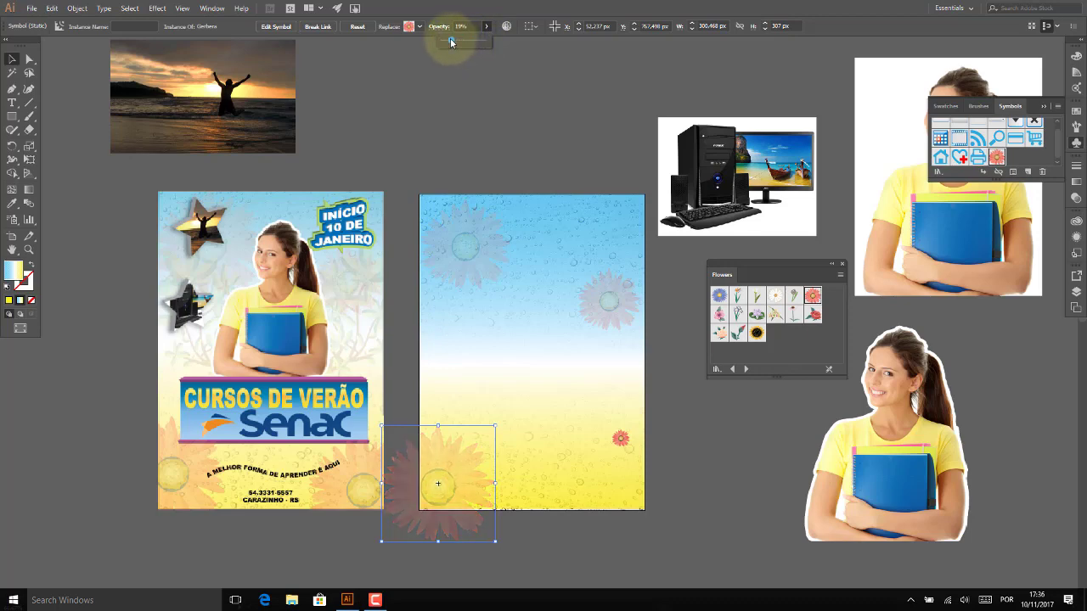
# Step: Enlarge, rotate and place the right-side gerbera at the bottom-right corner with partial transparency
pyautogui.click(618, 440)
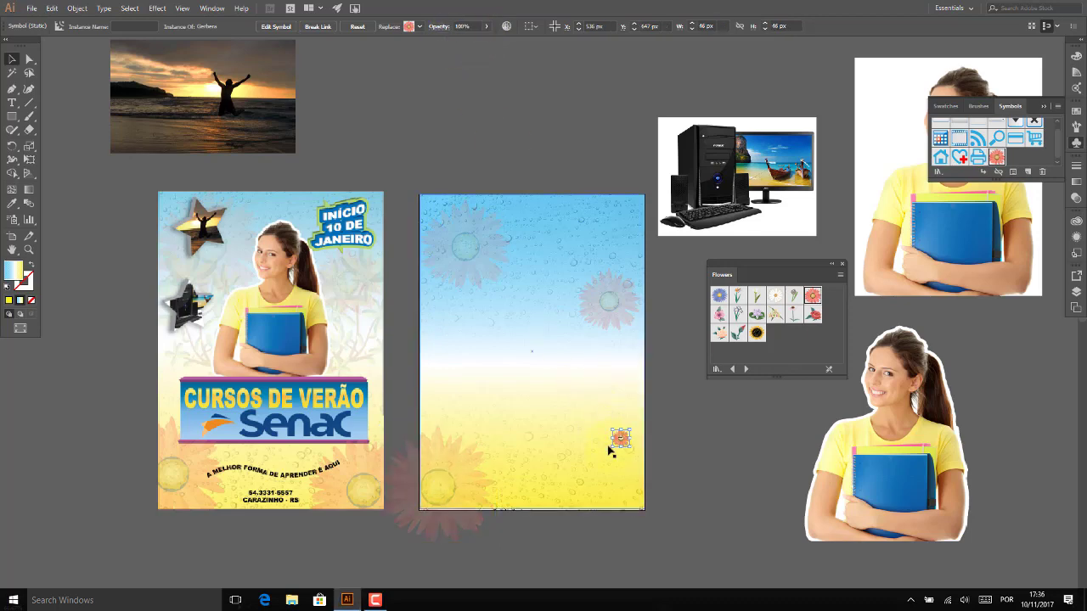
pyautogui.moveTo(609, 452)
pyautogui.mouseDown()
pyautogui.moveTo(528, 544)
pyautogui.moveTo(527, 535)
pyautogui.mouseUp()
pyautogui.moveTo(523, 442); pyautogui.dragTo(635, 479)
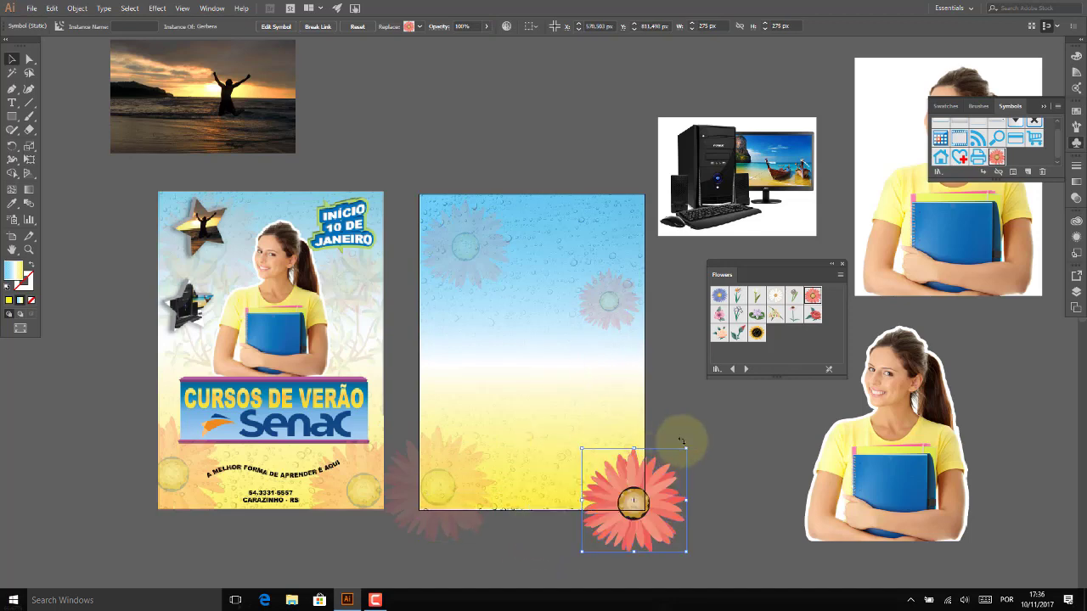
pyautogui.moveTo(689, 450); pyautogui.dragTo(676, 455)
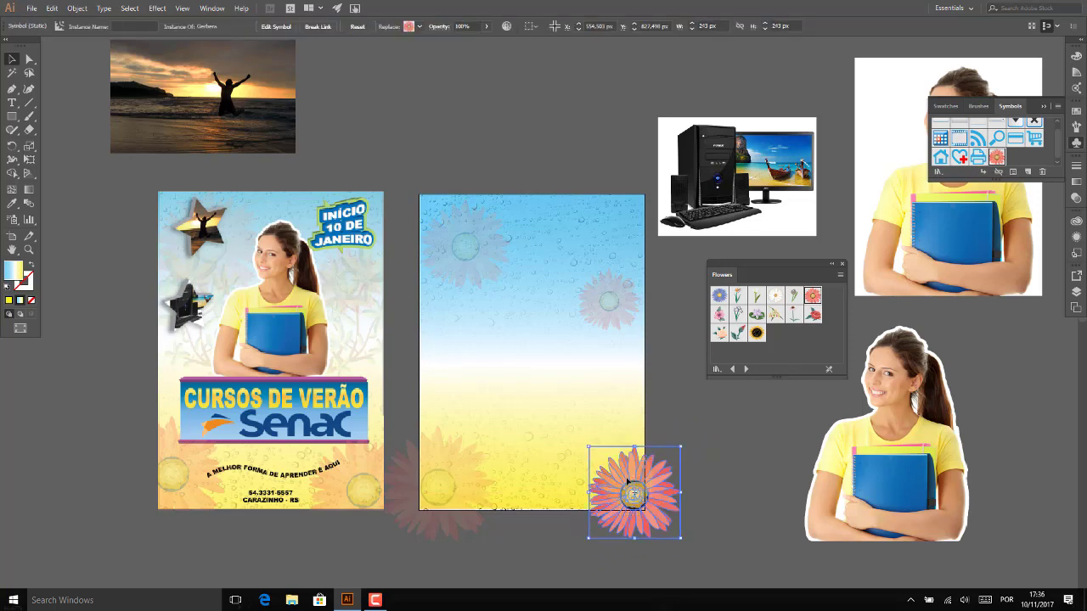
pyautogui.moveTo(635, 488); pyautogui.dragTo(634, 499)
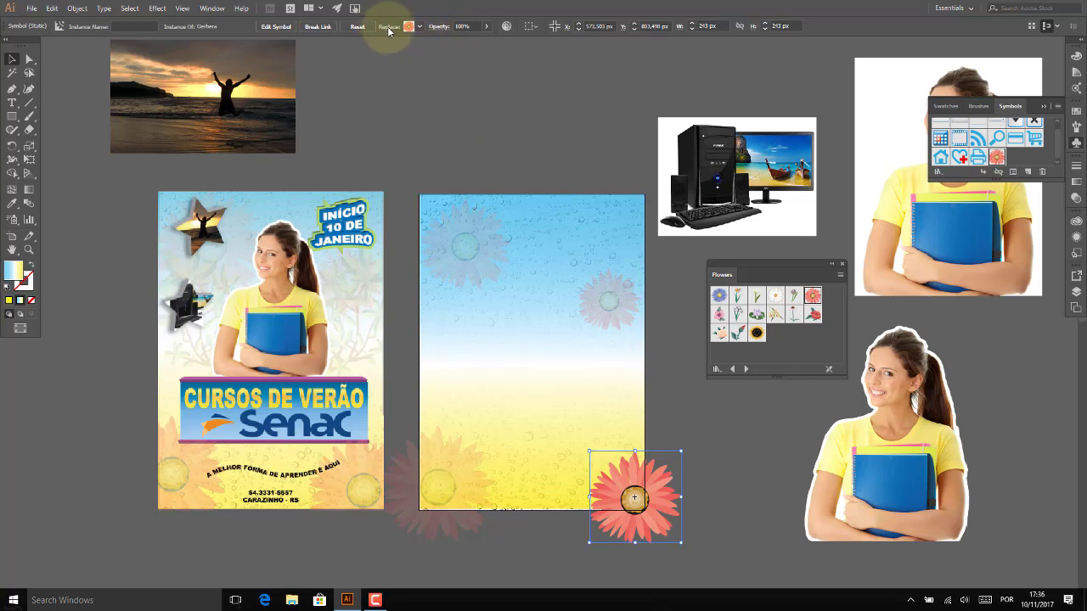
pyautogui.click(487, 27)
pyautogui.moveTo(484, 40); pyautogui.dragTo(455, 41)
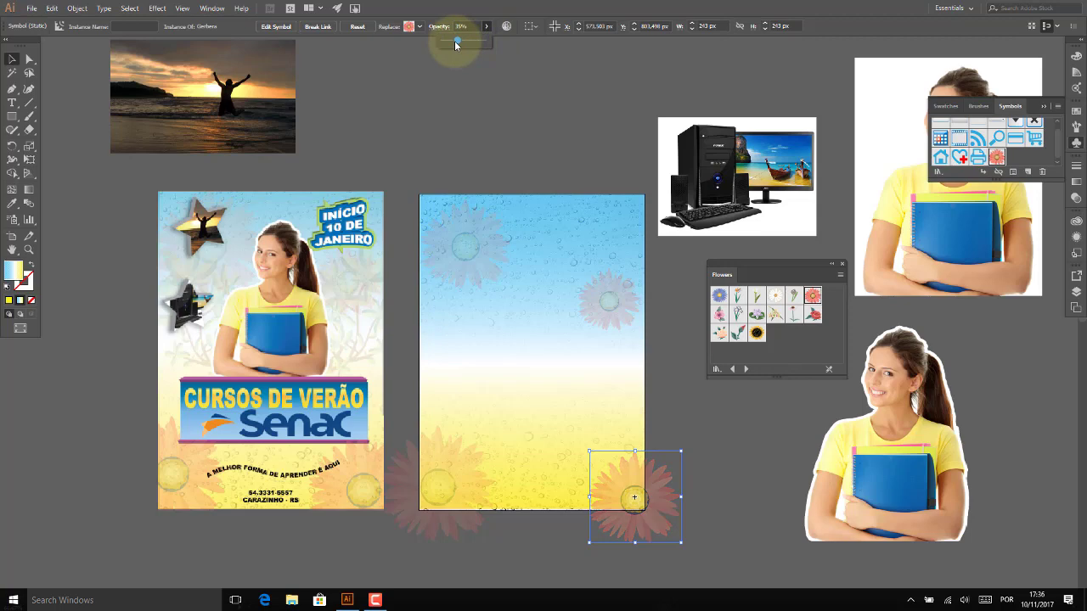
# Step: Lower the right flower's opacity to 13%, adjust the top-left flower's opacity, then deselect
pyautogui.click(585, 308)
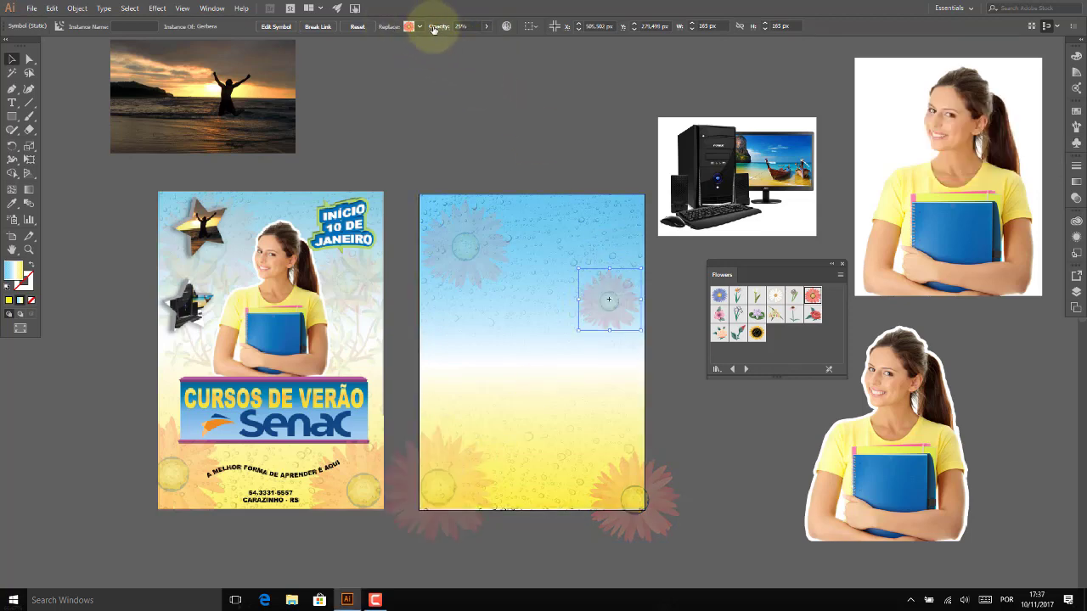
pyautogui.click(486, 27)
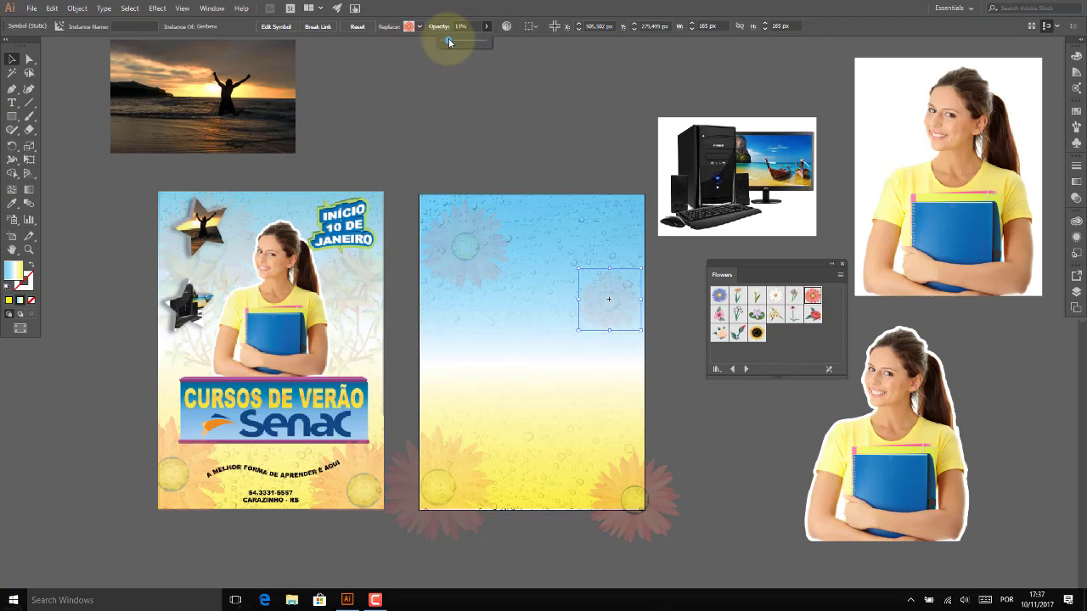
pyautogui.click(484, 26)
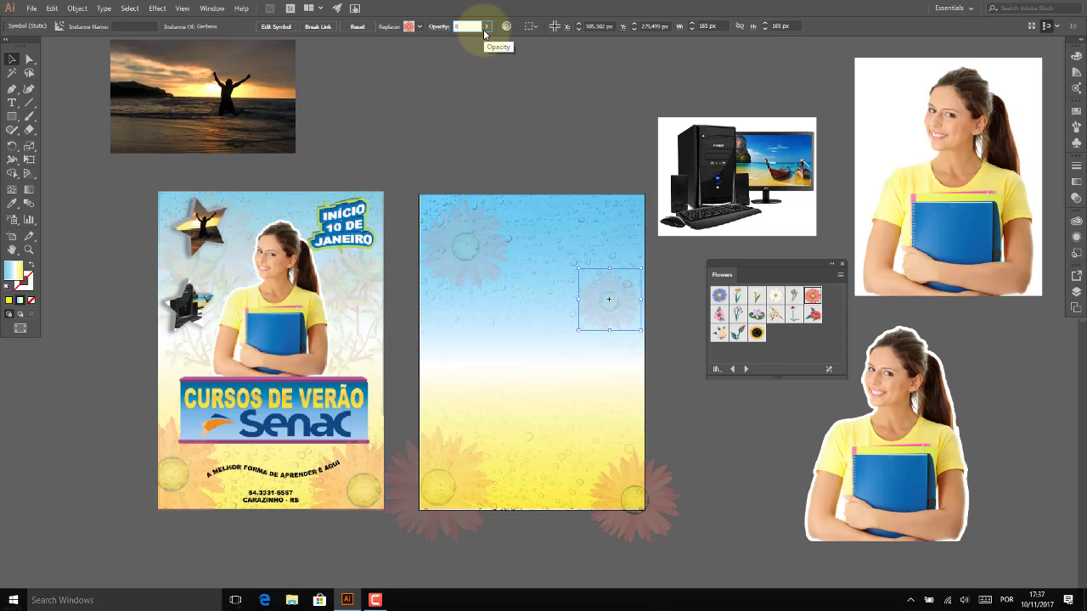
pyautogui.click(480, 242)
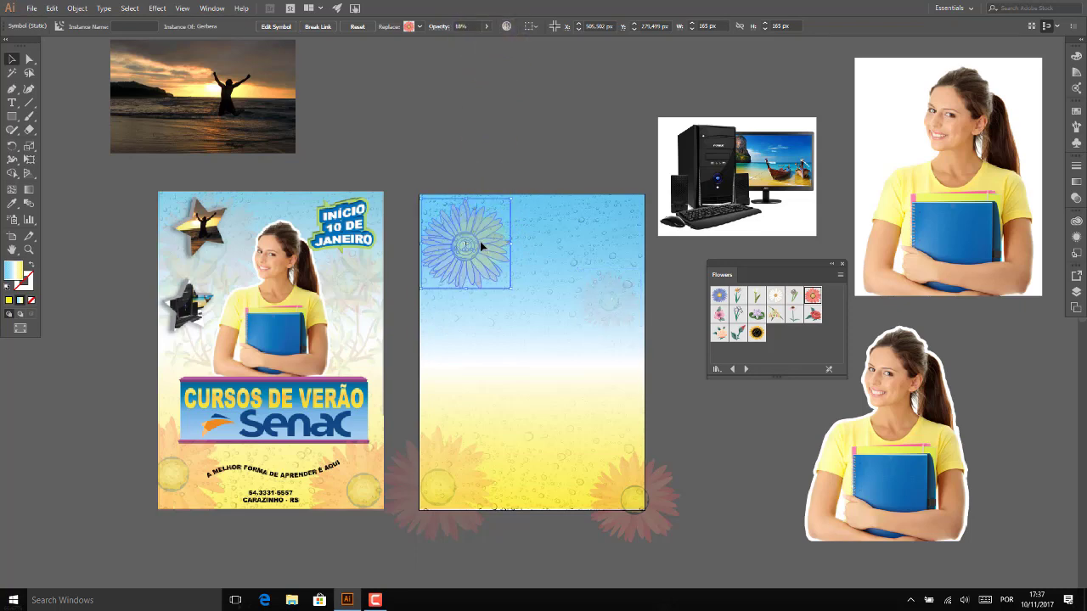
pyautogui.click(467, 25)
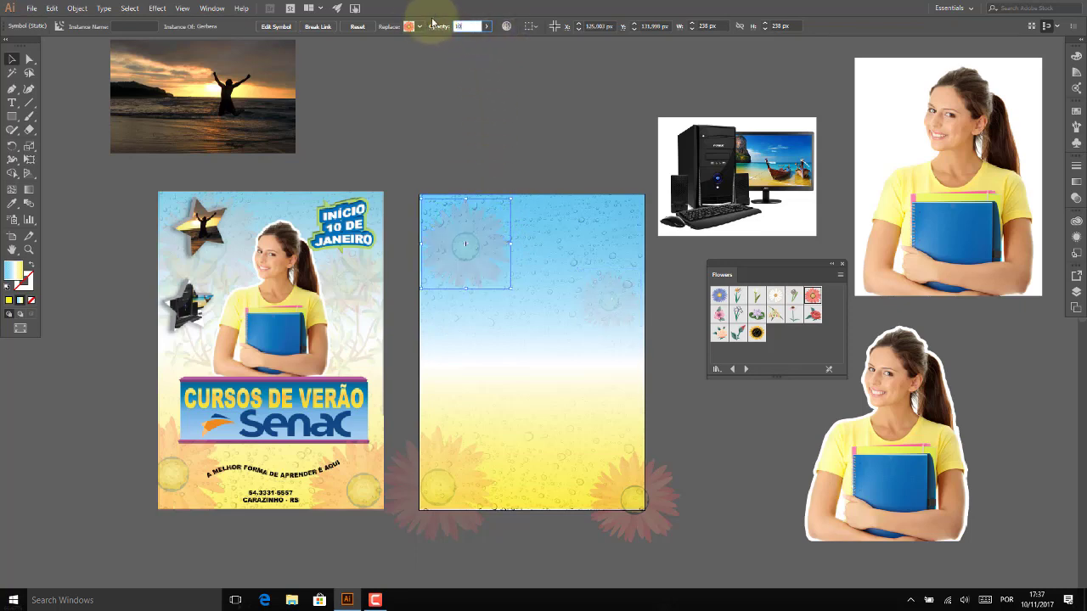
pyautogui.click(536, 119)
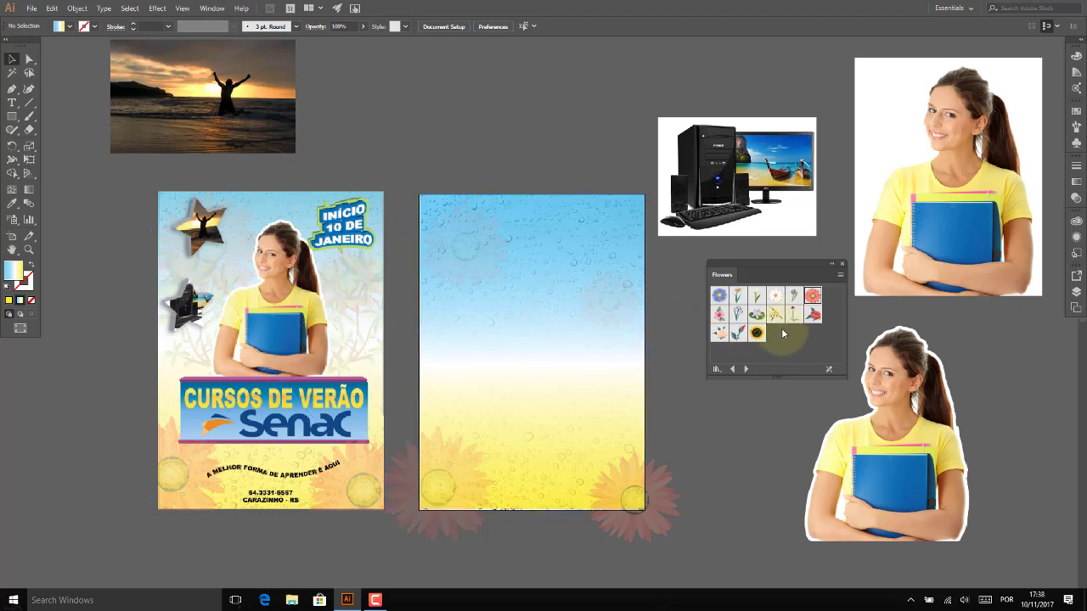
# Step: Open the Nature symbol library and drag a green Foliage symbol onto the second poster
pyautogui.click(736, 296)
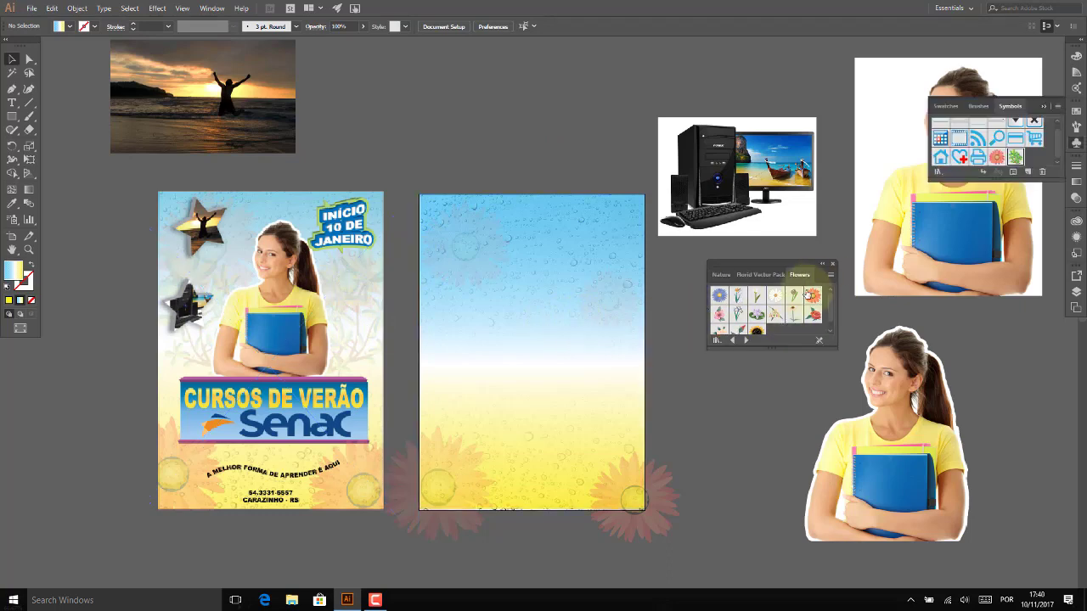
pyautogui.click(717, 340)
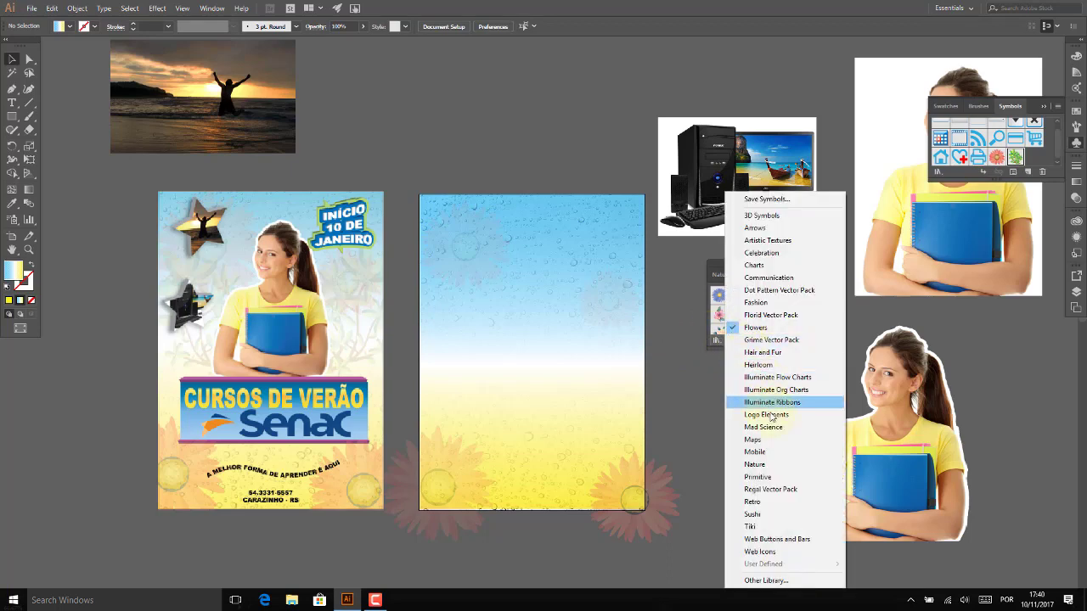
pyautogui.click(772, 465)
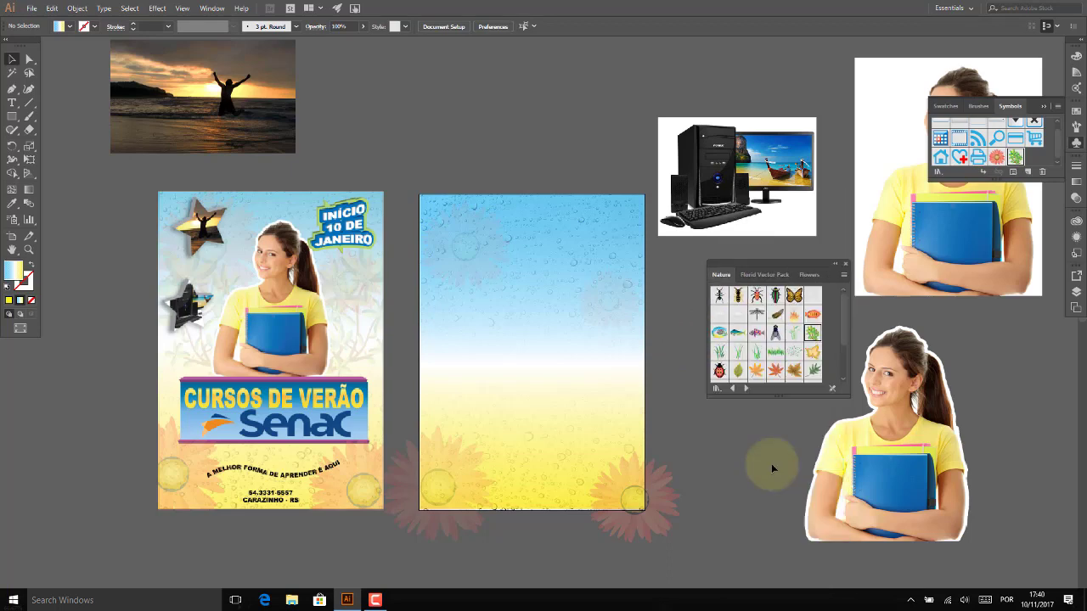
pyautogui.moveTo(845, 302); pyautogui.dragTo(843, 312)
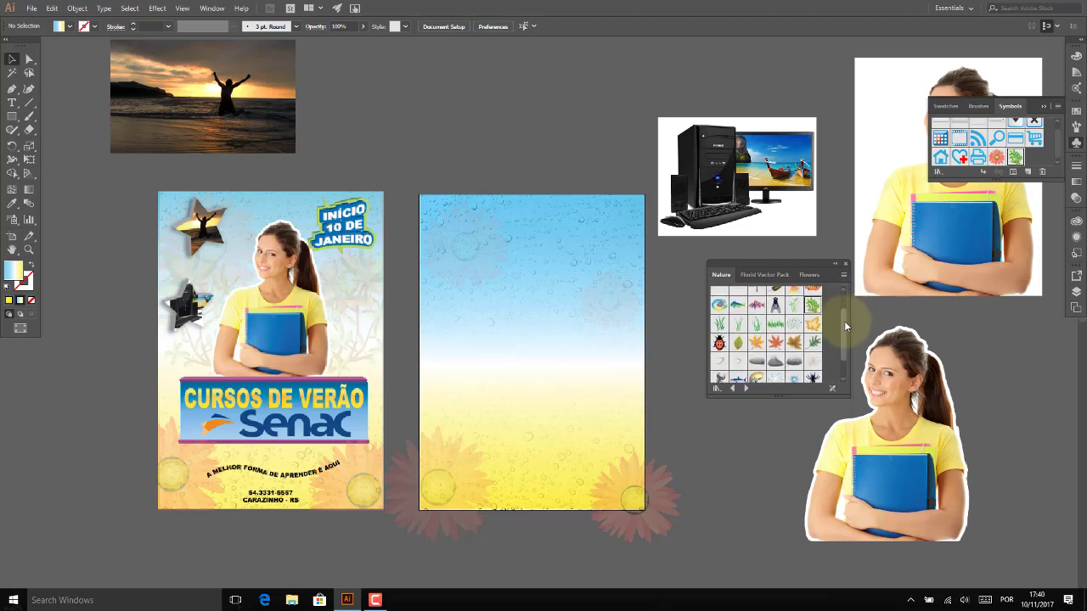
pyautogui.click(797, 308)
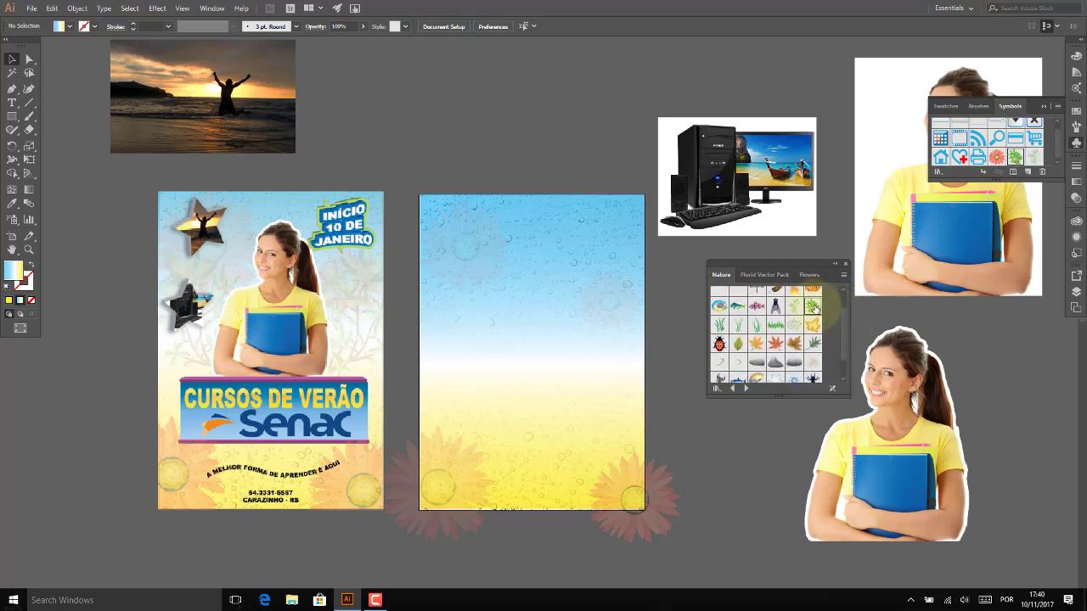
pyautogui.moveTo(813, 309)
pyautogui.mouseDown()
pyautogui.moveTo(532, 205)
pyautogui.moveTo(630, 349)
pyautogui.mouseUp()
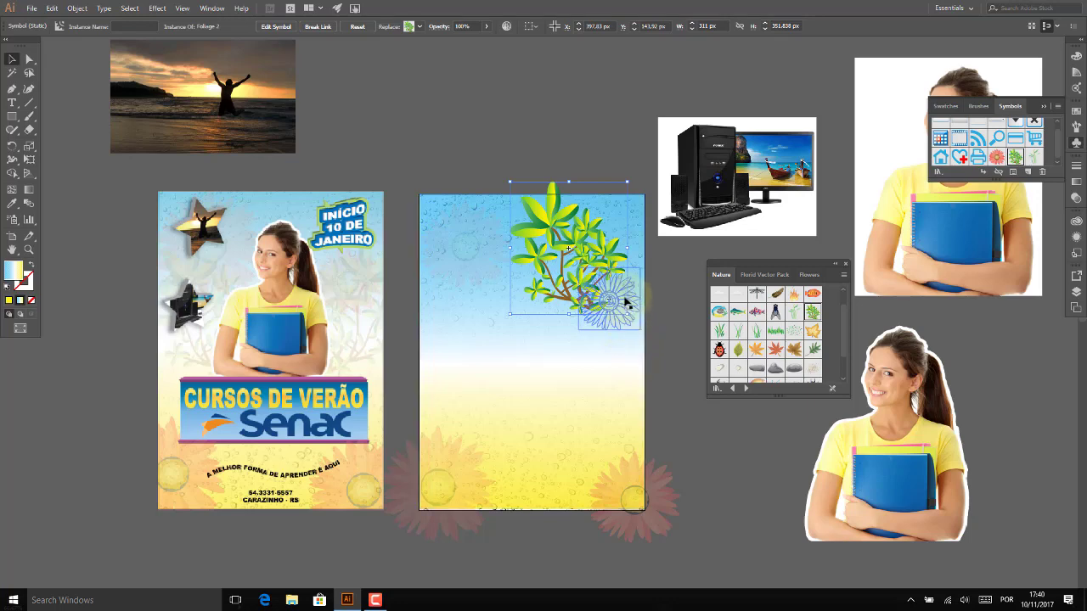
# Step: Move the Foliage symbol to the poster's upper left and fade it to about 15% opacity
pyautogui.moveTo(559, 211)
pyautogui.mouseDown()
pyautogui.moveTo(463, 299)
pyautogui.moveTo(467, 284)
pyautogui.mouseUp()
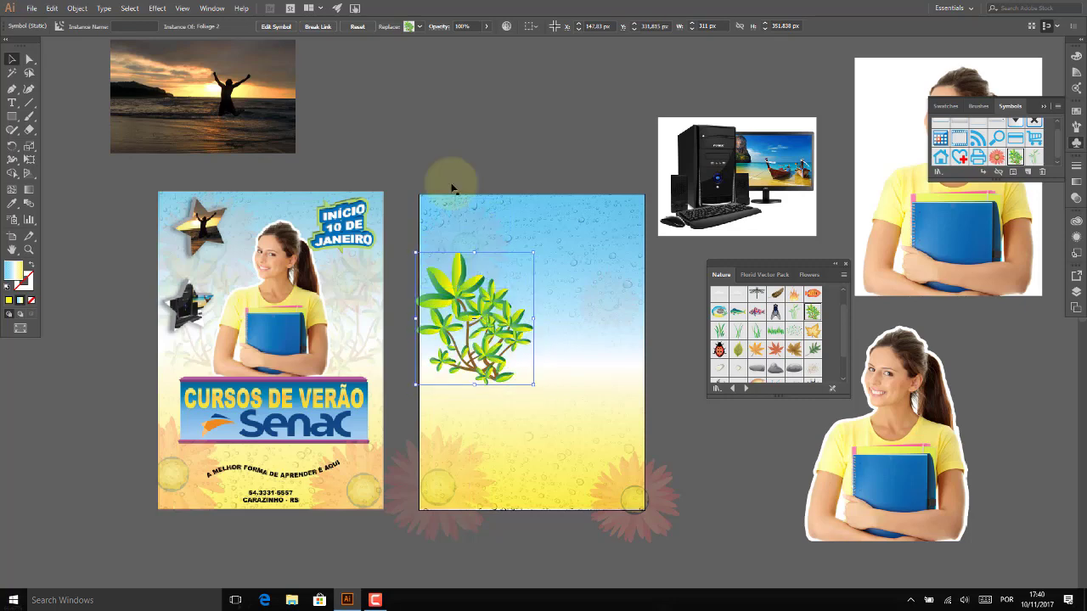
pyautogui.click(486, 26)
pyautogui.moveTo(489, 41); pyautogui.dragTo(446, 41)
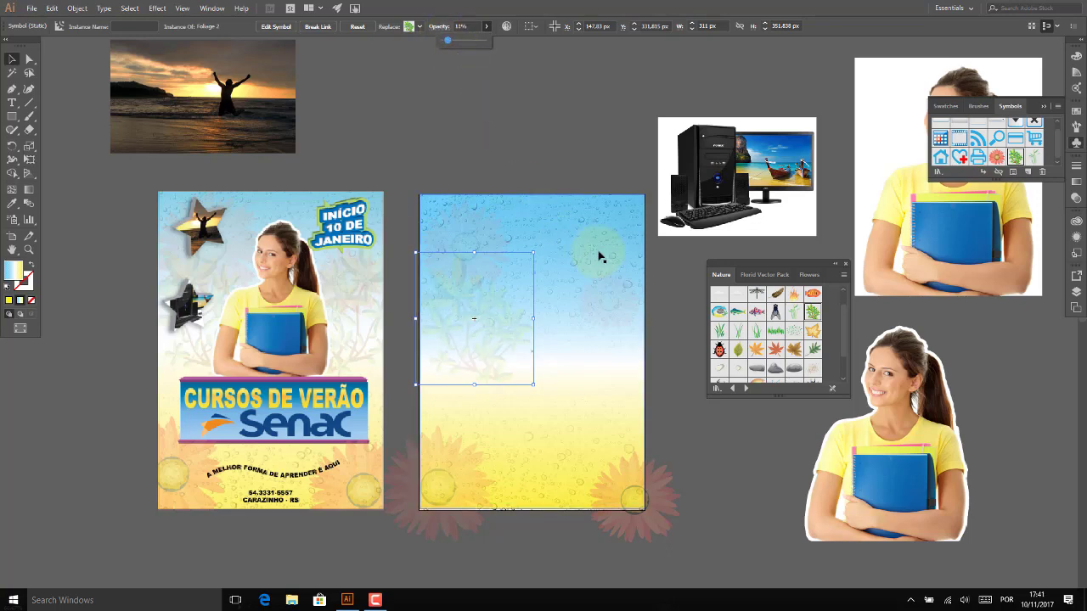
pyautogui.moveTo(605, 376)
pyautogui.mouseDown()
pyautogui.moveTo(490, 258)
pyautogui.moveTo(493, 199)
pyautogui.mouseUp()
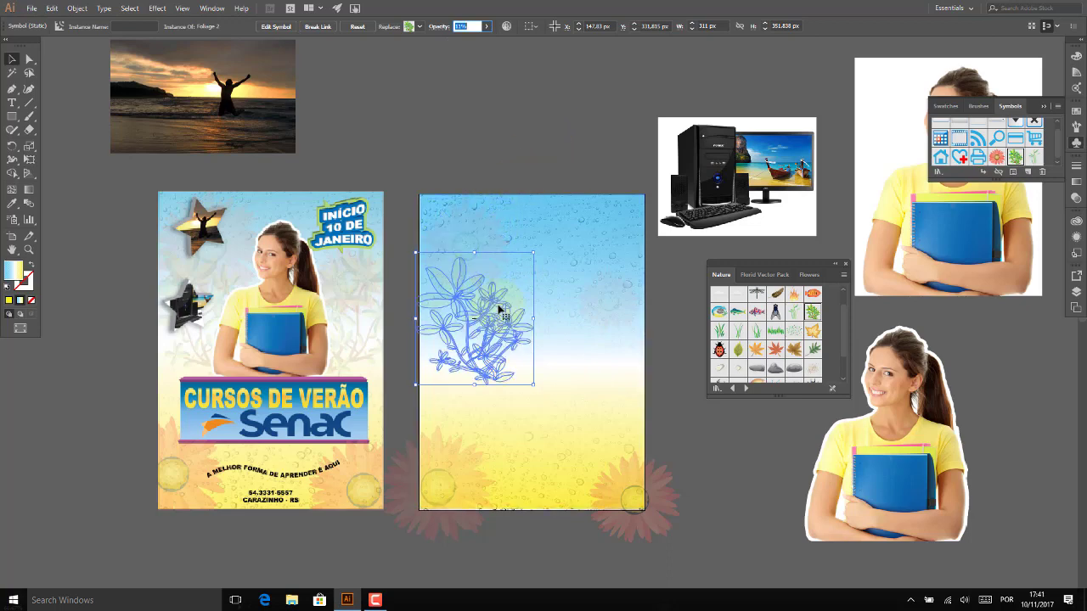
pyautogui.click(523, 116)
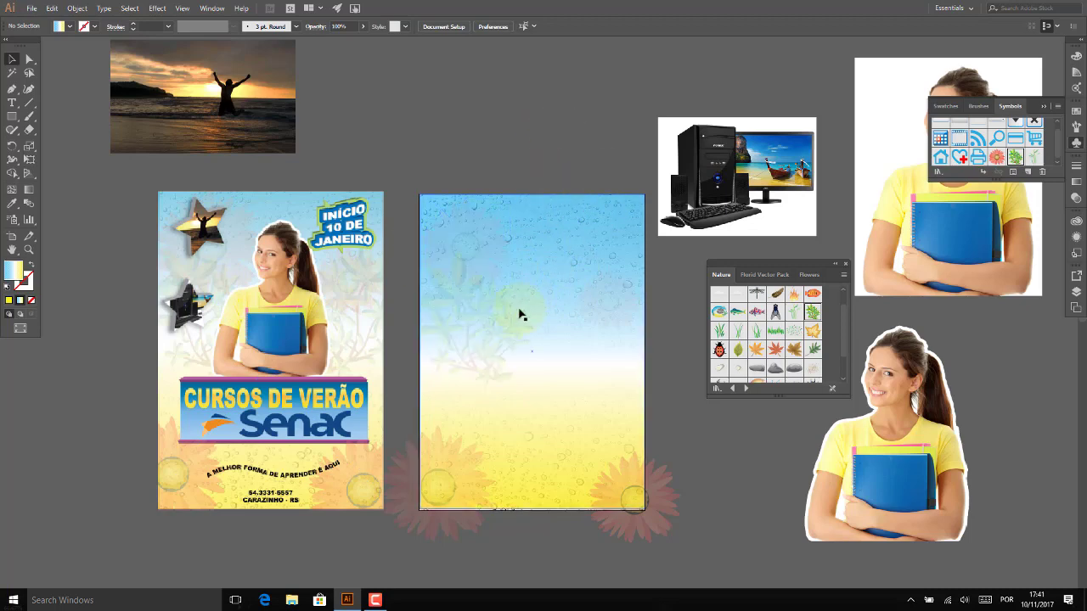
pyautogui.click(523, 365)
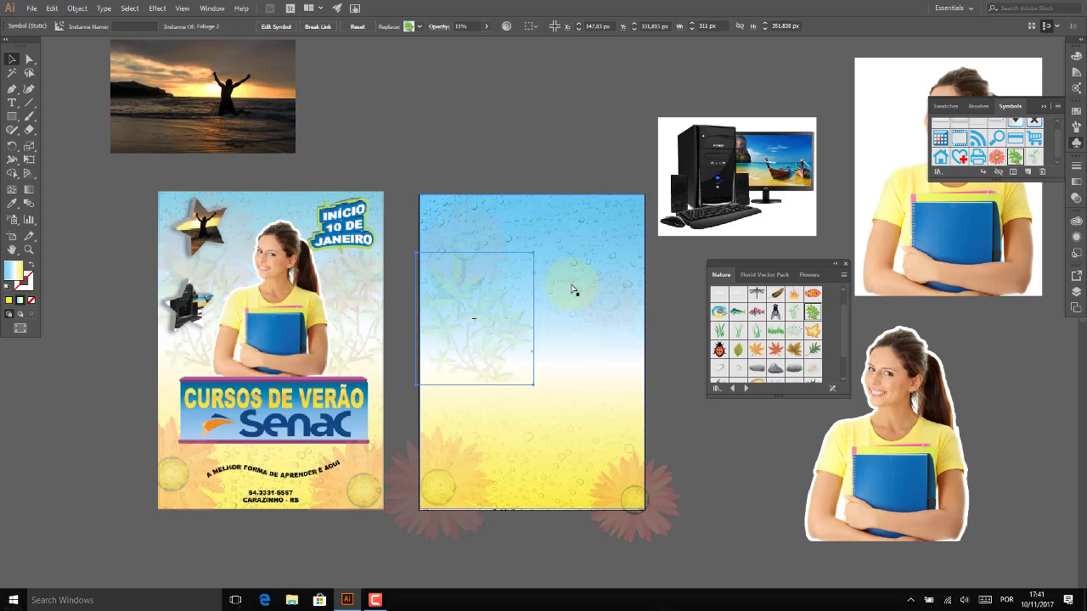
pyautogui.moveTo(470, 314); pyautogui.dragTo(535, 314)
# Step: Create a vertically reflected copy of the foliage with Transform > Reflect
pyautogui.rightClick(562, 318)
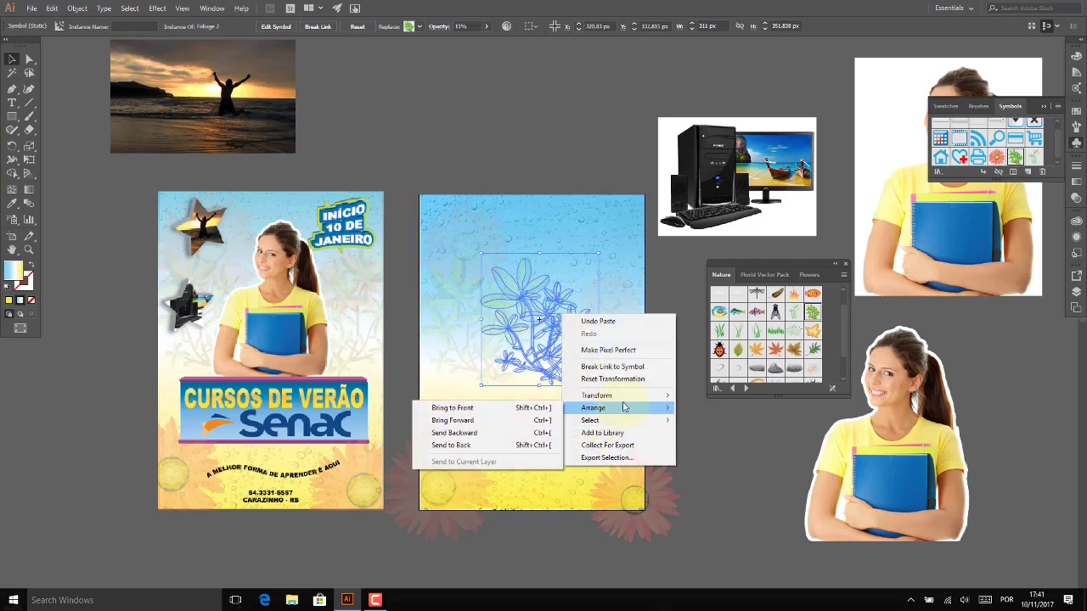
pyautogui.moveTo(597, 396)
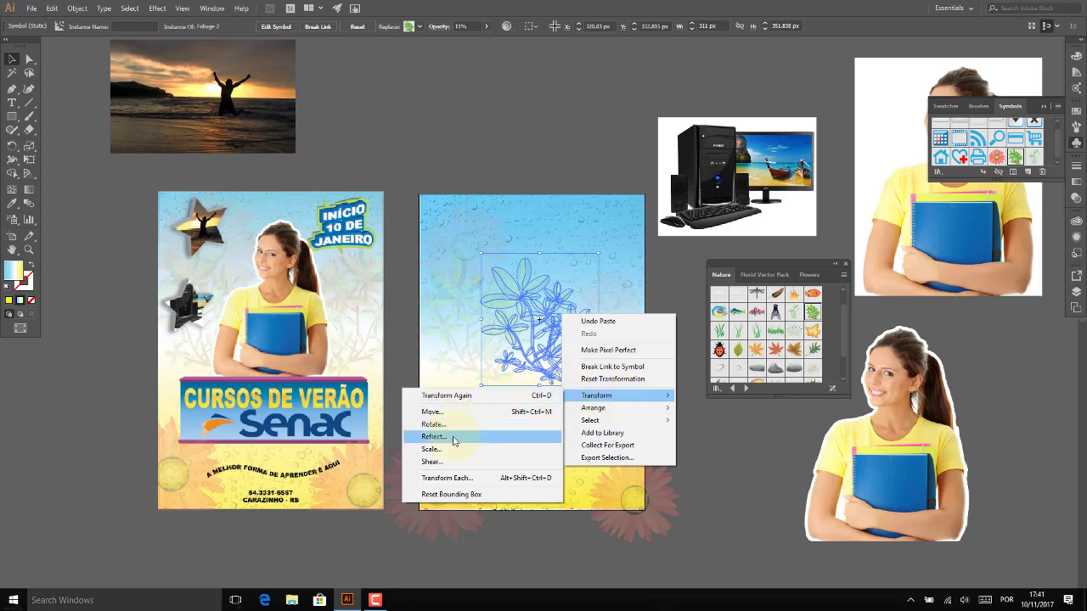
pyautogui.click(453, 438)
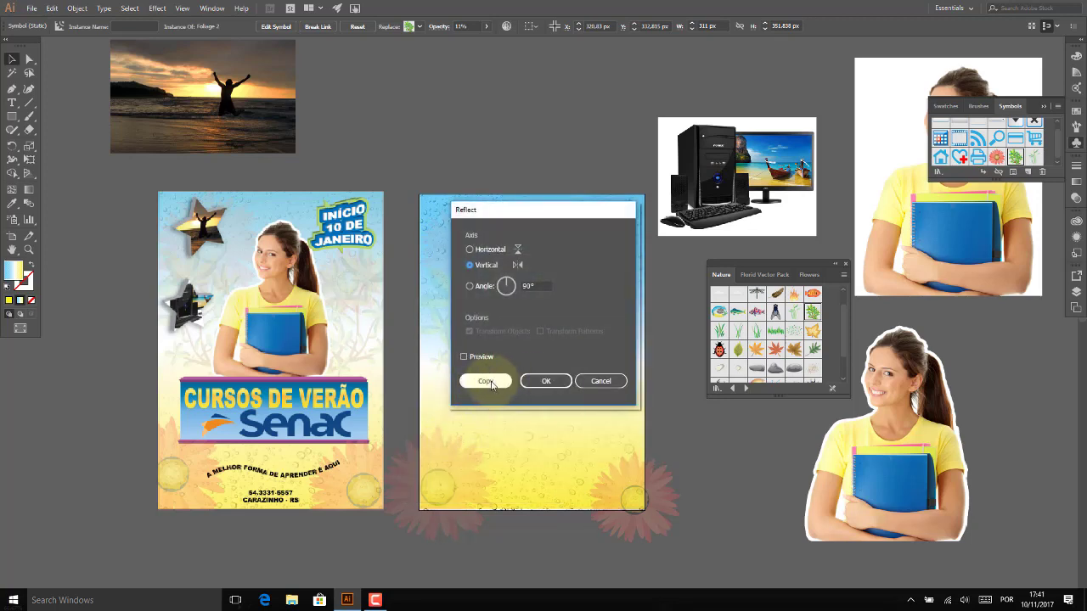
pyautogui.moveTo(543, 229); pyautogui.dragTo(750, 340)
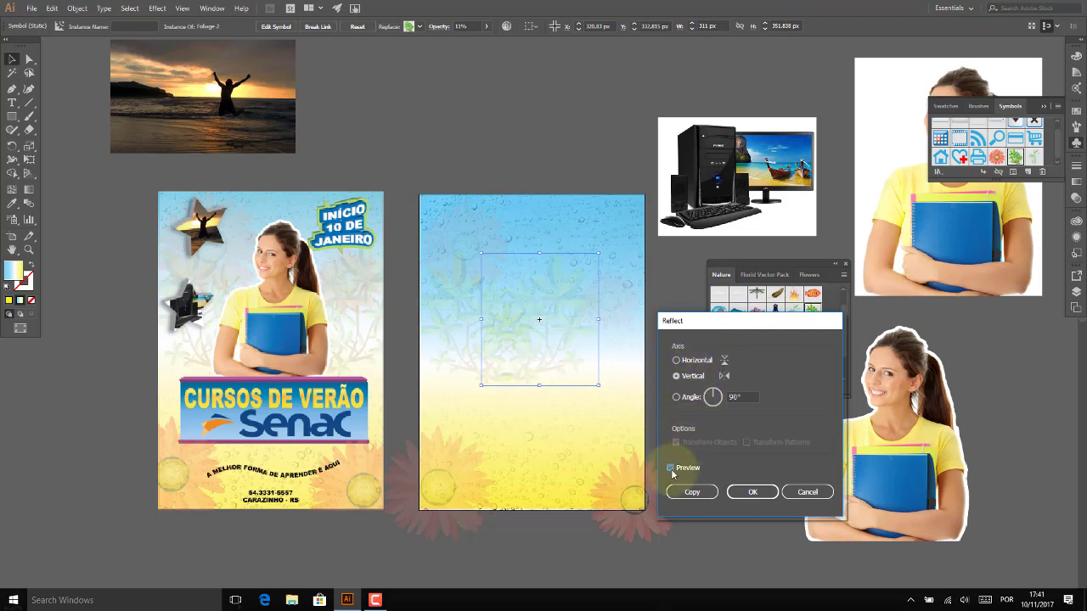
pyautogui.click(684, 492)
# Step: Undo stray moves and position the mirrored foliage on the poster's upper right
pyautogui.moveTo(567, 330)
pyautogui.mouseDown()
pyautogui.moveTo(605, 323)
pyautogui.moveTo(644, 389)
pyautogui.moveTo(591, 450)
pyautogui.mouseUp()
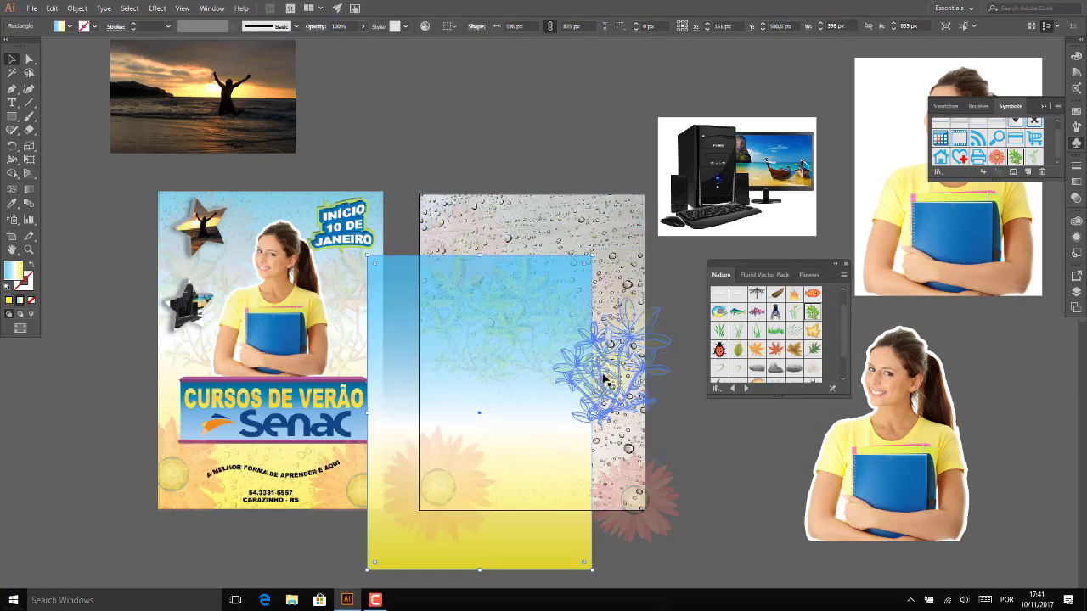
pyautogui.hotkey('ctrl', 'z')
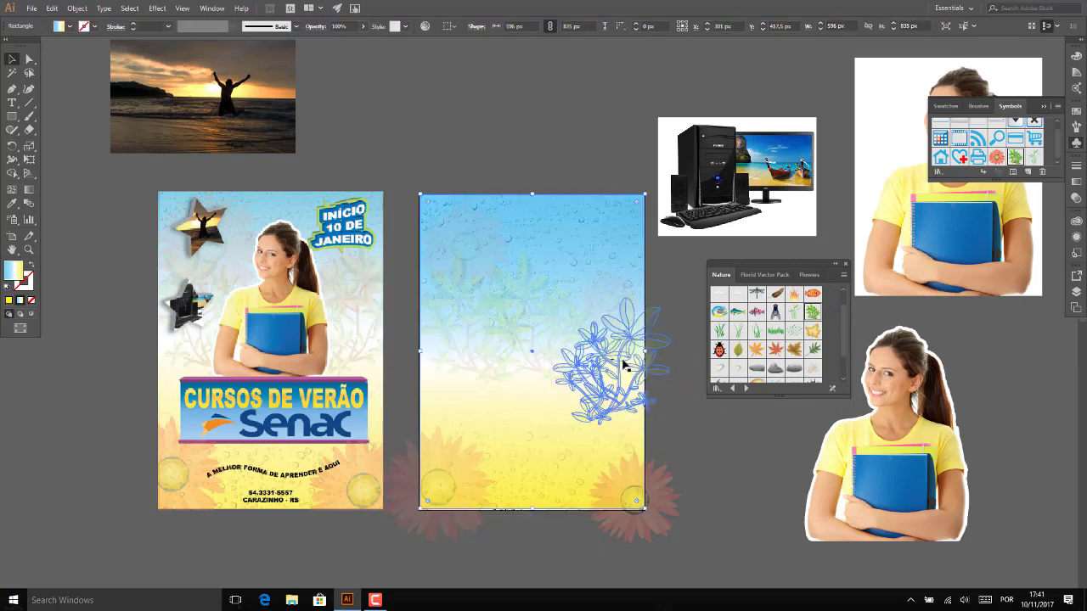
pyautogui.hotkey('ctrl', 'z')
pyautogui.hotkey('ctrl', 'z')
pyautogui.hotkey('ctrl', 'z')
pyautogui.moveTo(546, 292); pyautogui.dragTo(547, 250)
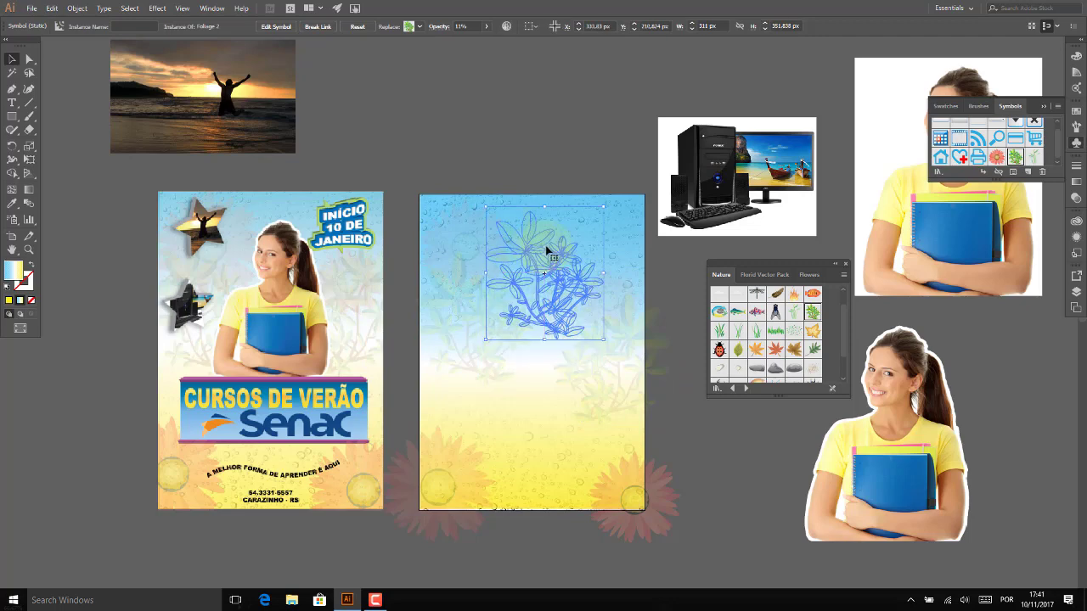
pyautogui.hotkey('ctrl', 'shift', 'a')
pyautogui.moveTo(654, 404)
pyautogui.mouseDown()
pyautogui.moveTo(596, 290)
pyautogui.moveTo(618, 354)
pyautogui.mouseUp()
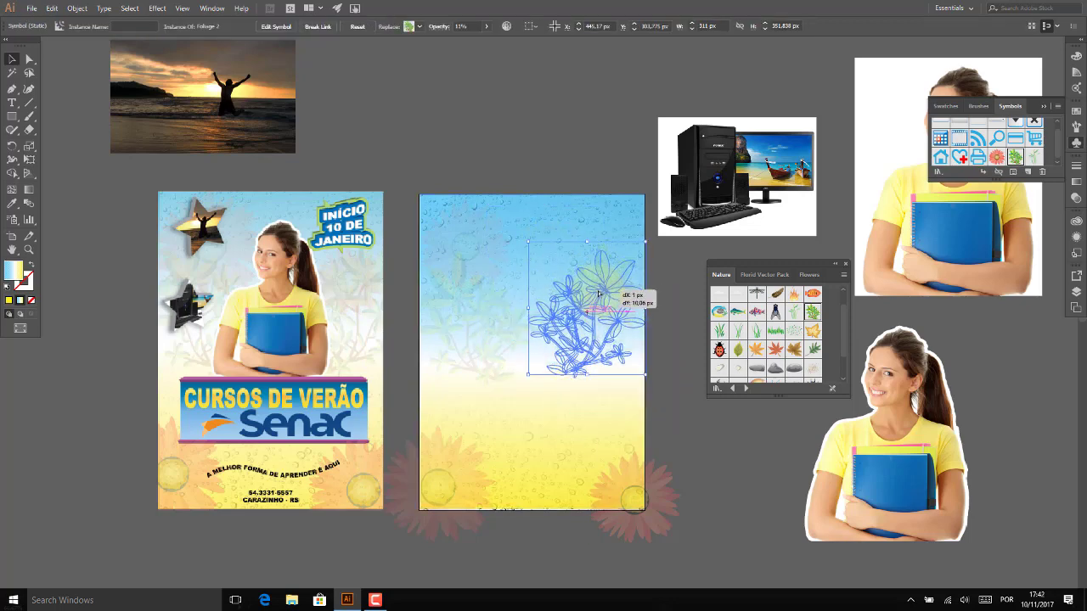
pyautogui.moveTo(592, 292); pyautogui.dragTo(603, 293)
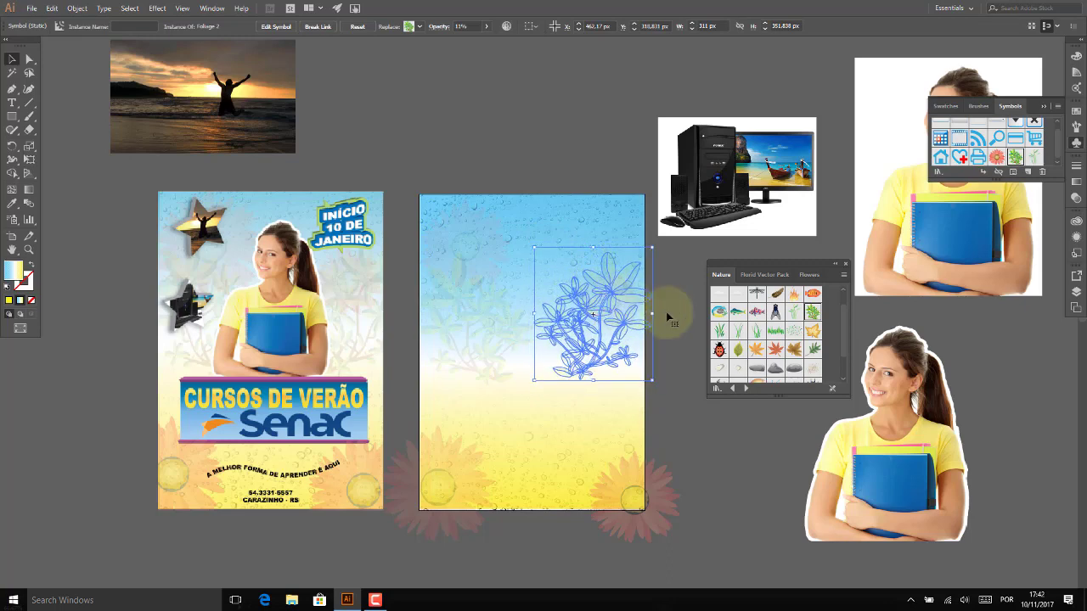